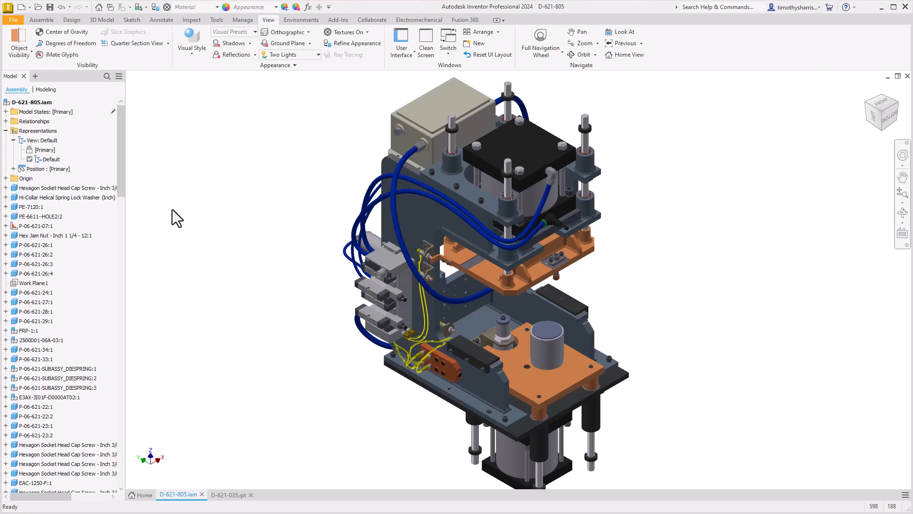
Start a half section view from the side face of the grey upper plate, with the section plane offset -1.250 in
click(166, 43)
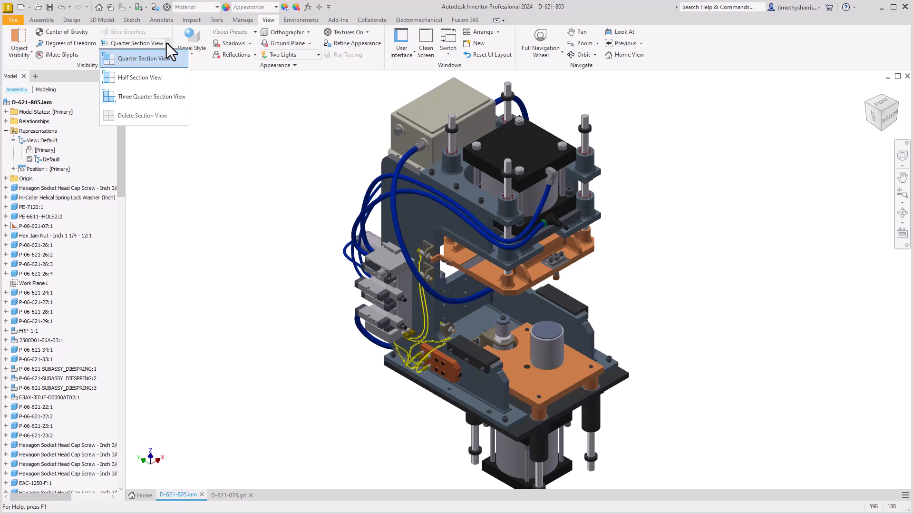
click(144, 78)
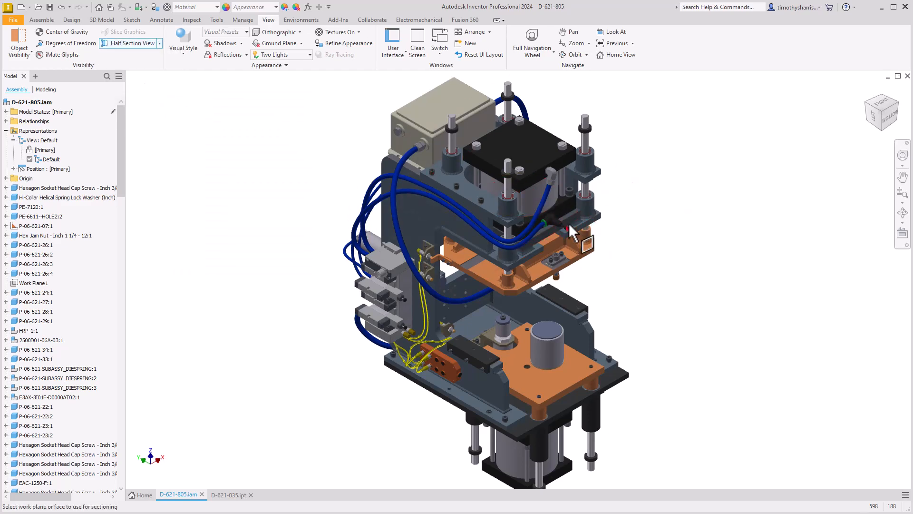
scroll(569, 223, up, 5)
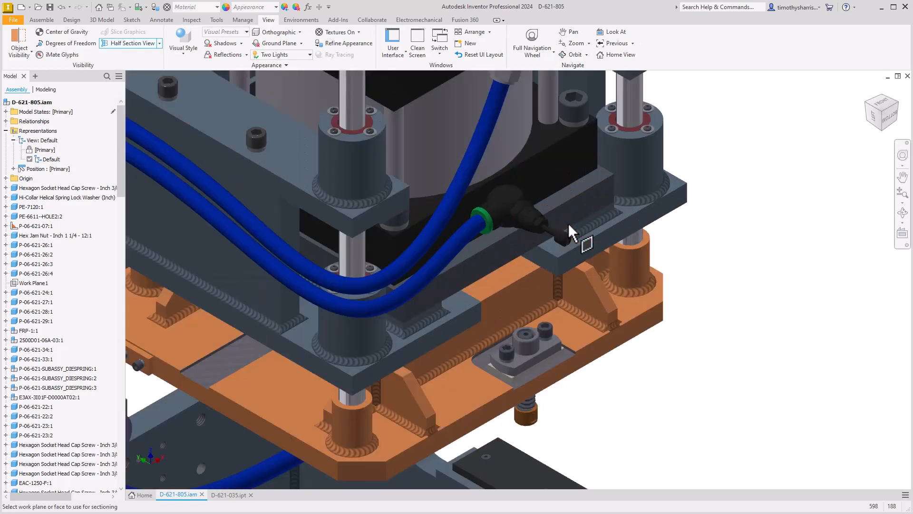
click(470, 320)
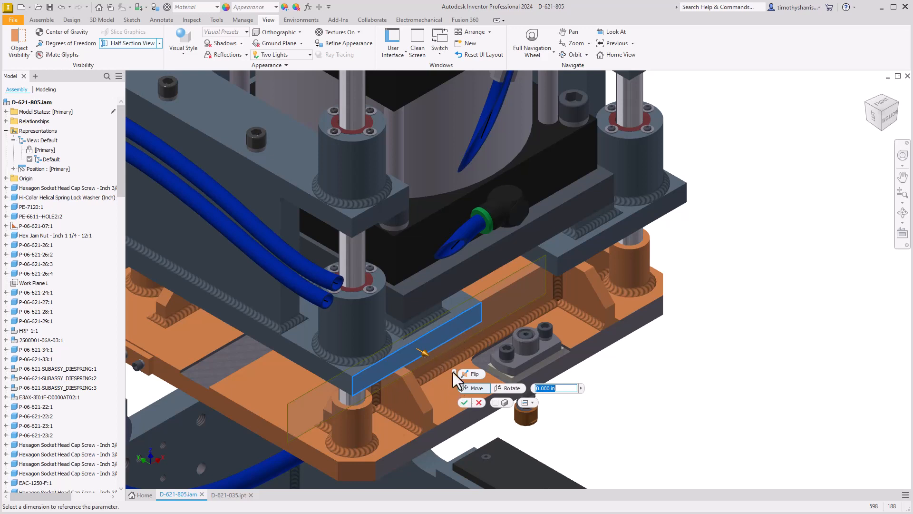
mouse_move(455, 375)
mouse_down()
mouse_move(492, 272)
mouse_move(506, 352)
mouse_move(473, 376)
mouse_move(461, 363)
mouse_up()
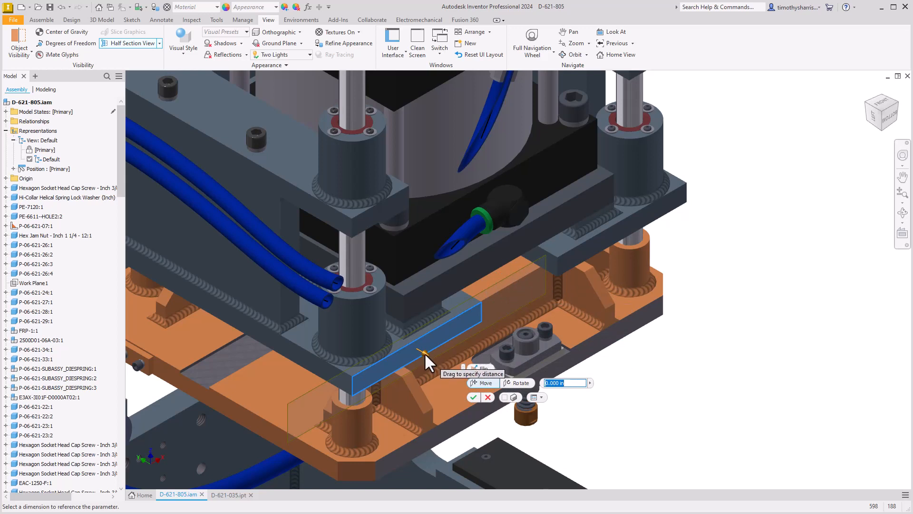
drag(424, 353, 395, 344)
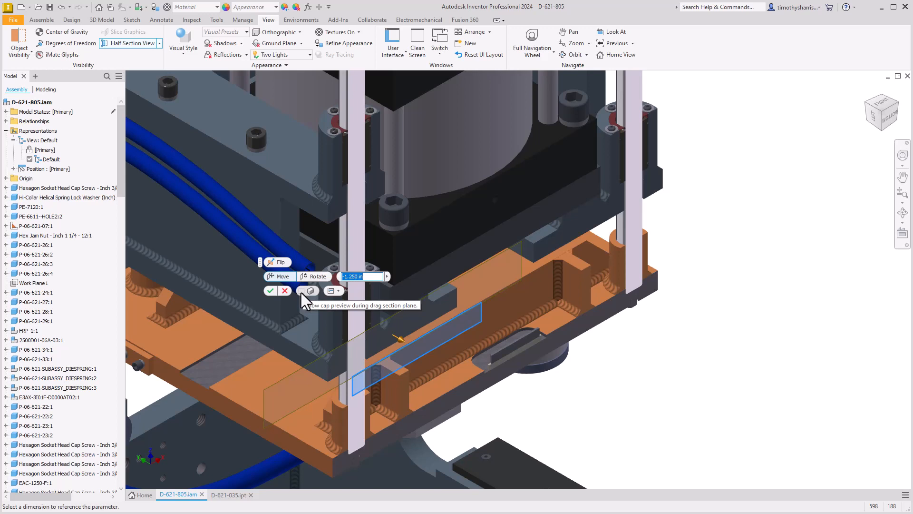
Enable the cap preview during section plane movement and reposition the plane to an offset of -1.6875 in
click(301, 291)
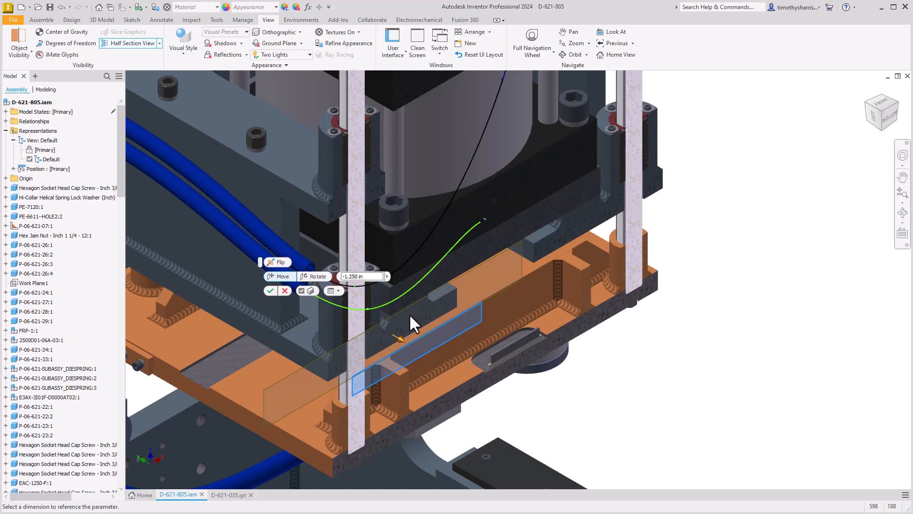
drag(399, 338, 427, 306)
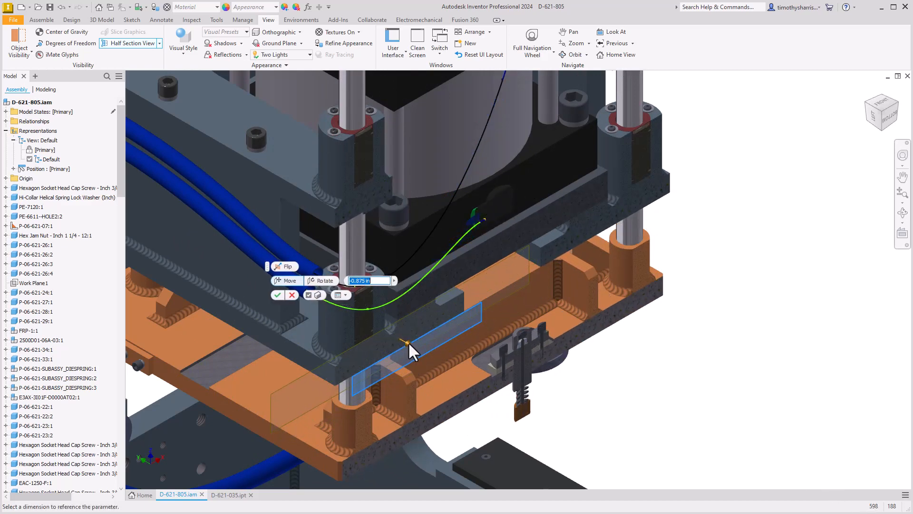
drag(405, 342, 390, 331)
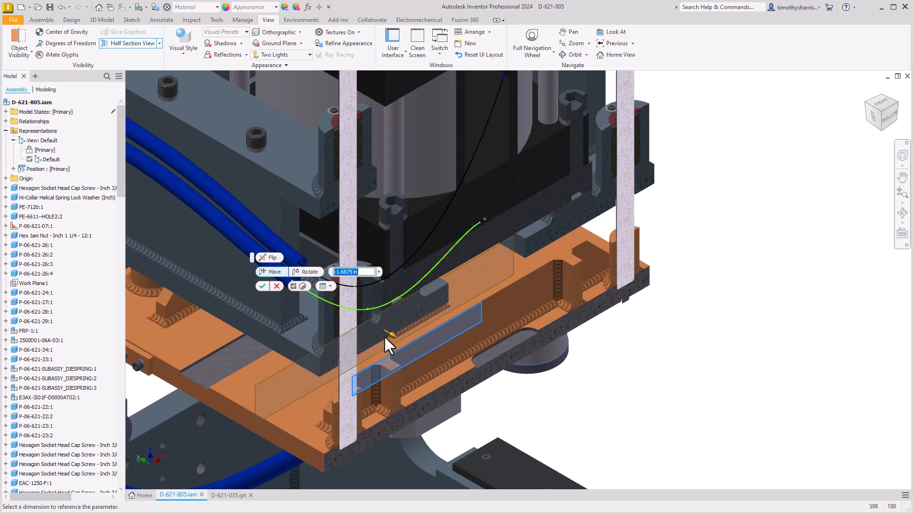
Disable the cap preview, move the section plane to an offset of -3.375 in and apply the half section view
click(293, 286)
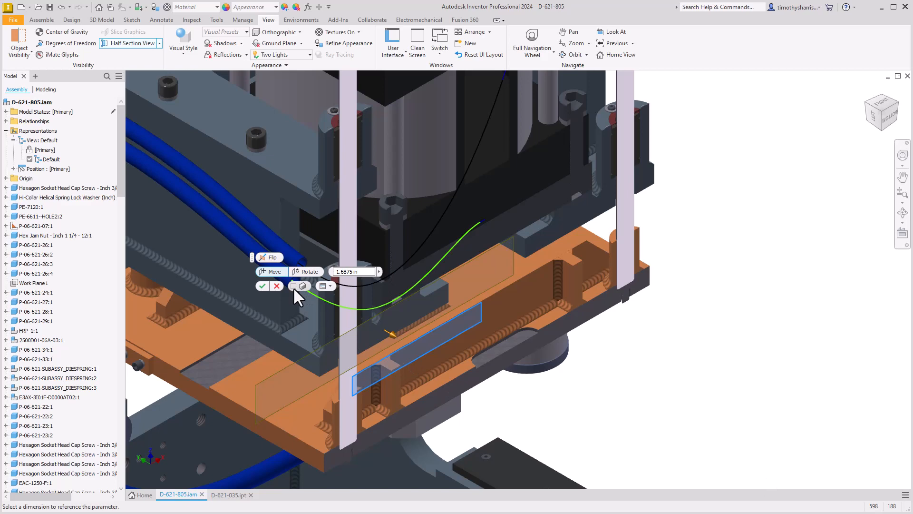
drag(390, 332, 364, 288)
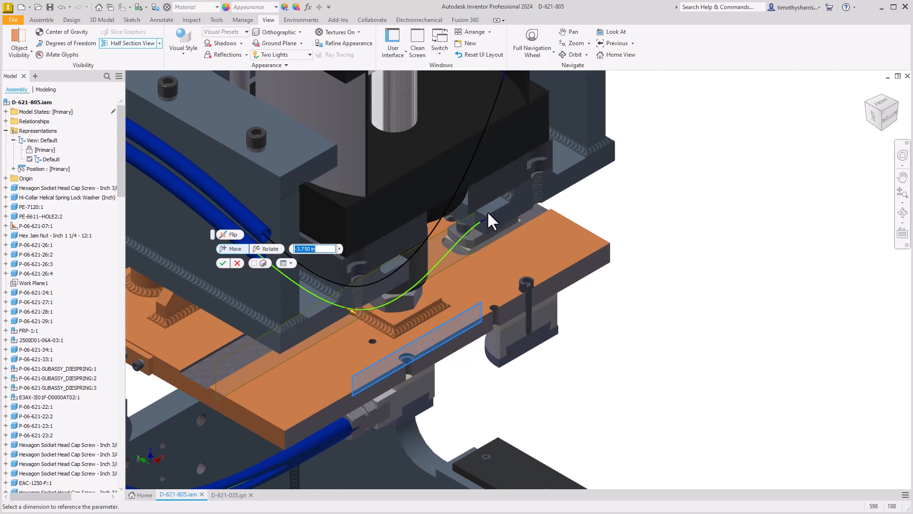
click(253, 262)
drag(356, 314, 348, 313)
click(254, 263)
mouse_move(352, 311)
mouse_down()
mouse_move(403, 344)
mouse_move(330, 282)
mouse_move(383, 329)
mouse_move(335, 281)
mouse_move(366, 305)
mouse_up()
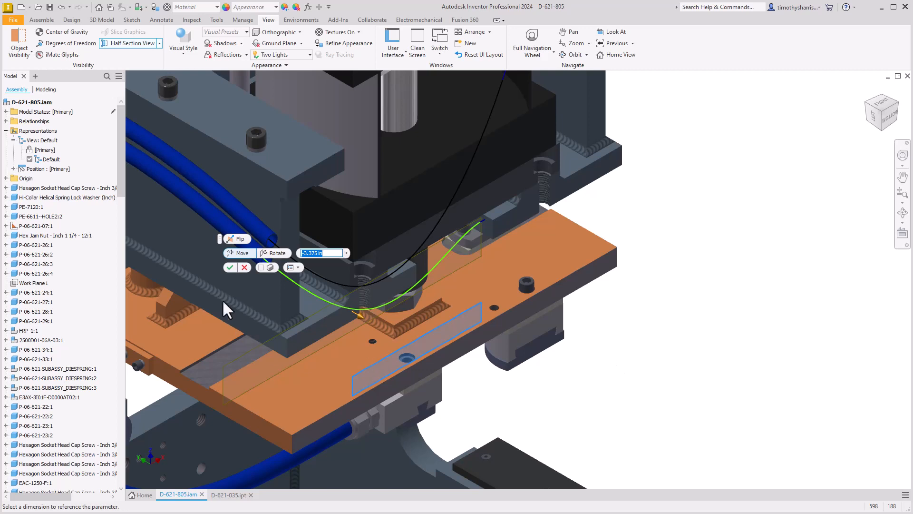
click(230, 267)
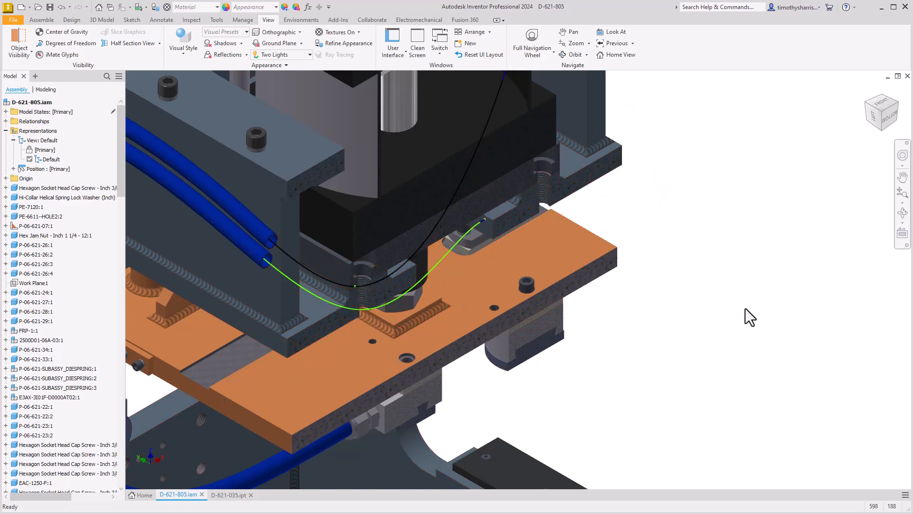
Edit the section view of the Default view representation and rotate its section plane by -15 degrees
right_click(41, 159)
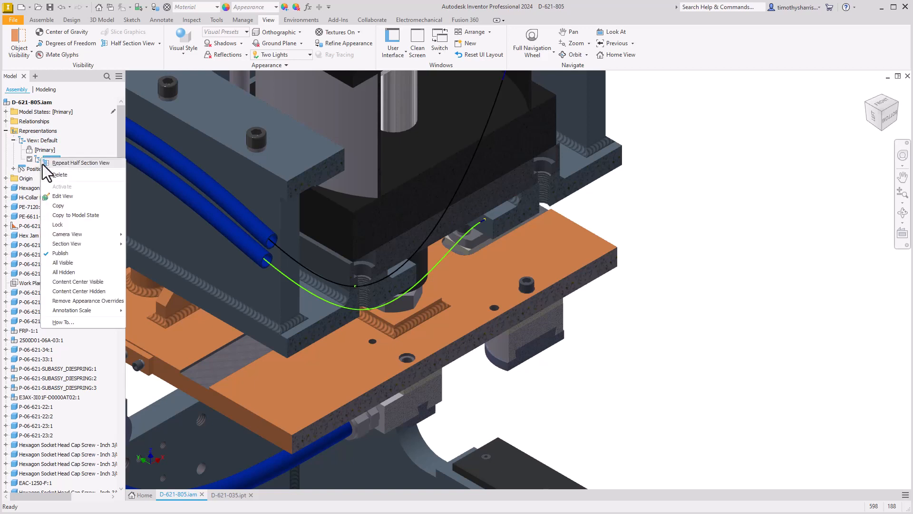
mouse_move(102, 243)
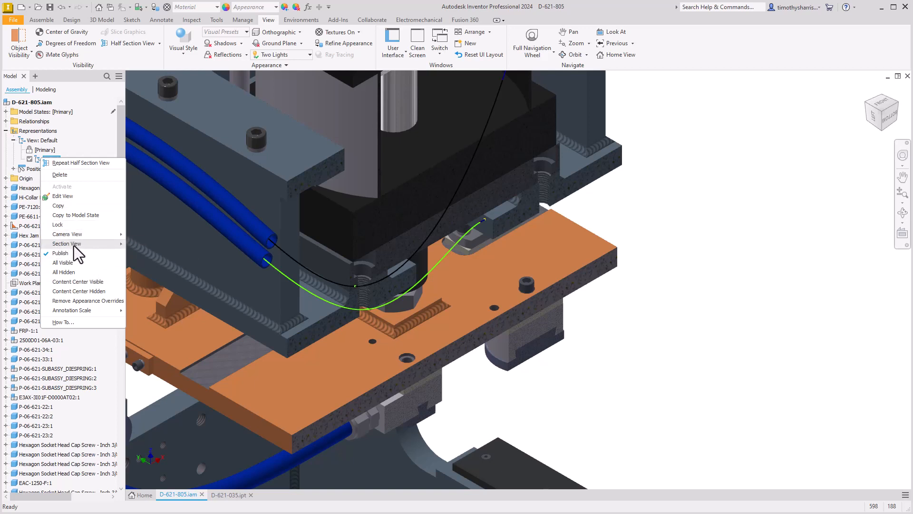
mouse_move(78, 244)
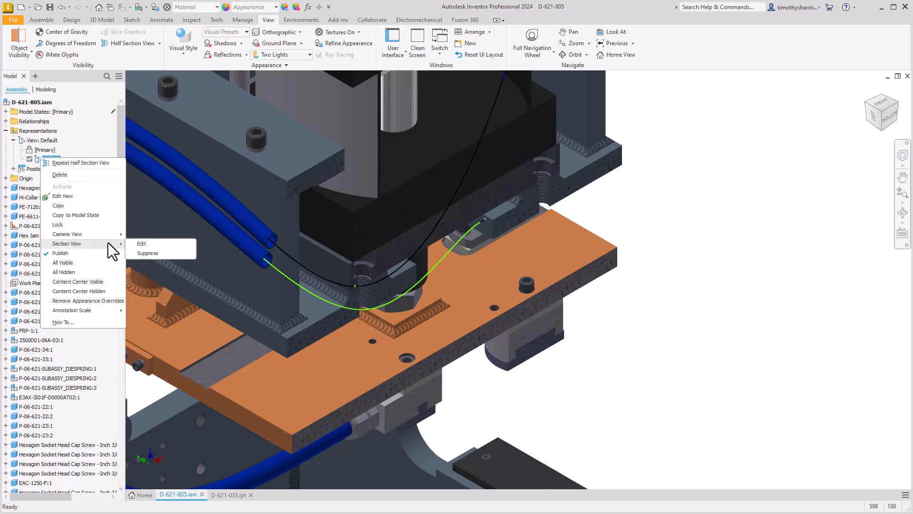
click(162, 245)
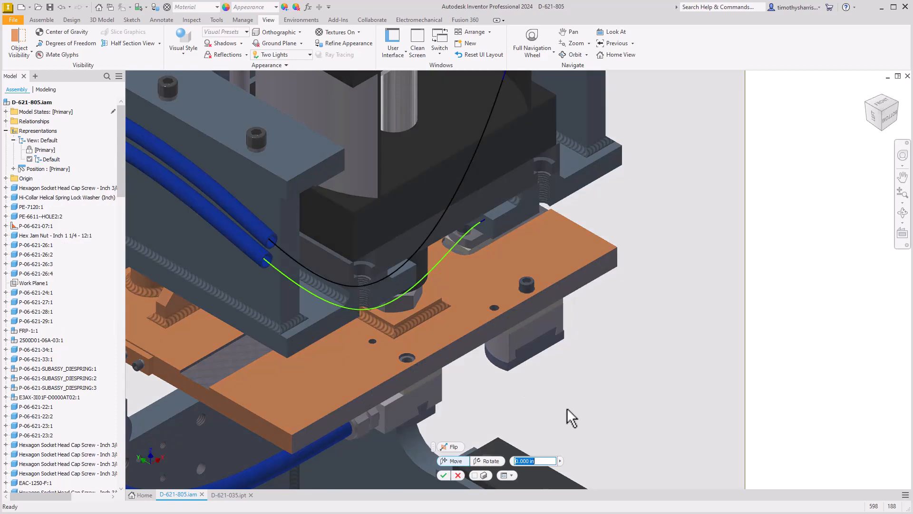
middle_drag(579, 422, 599, 286)
scroll(547, 357, up, 3)
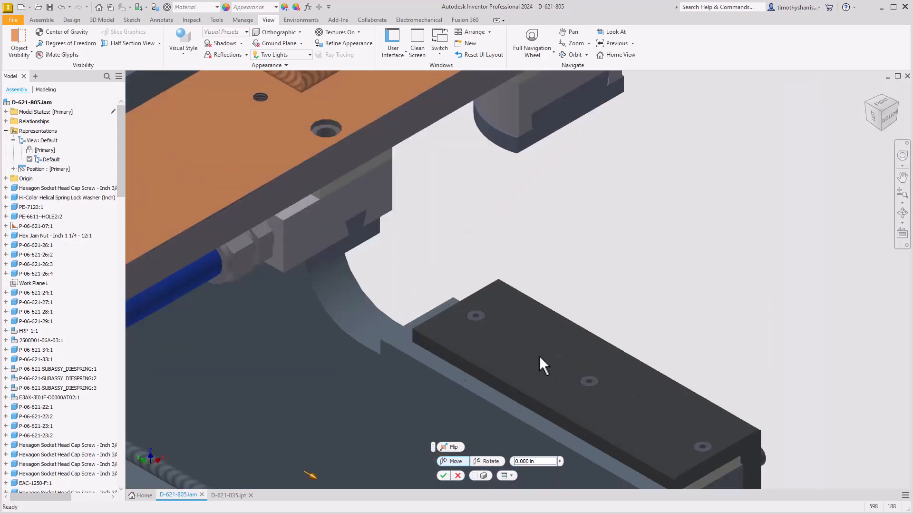
scroll(523, 376, down, 5)
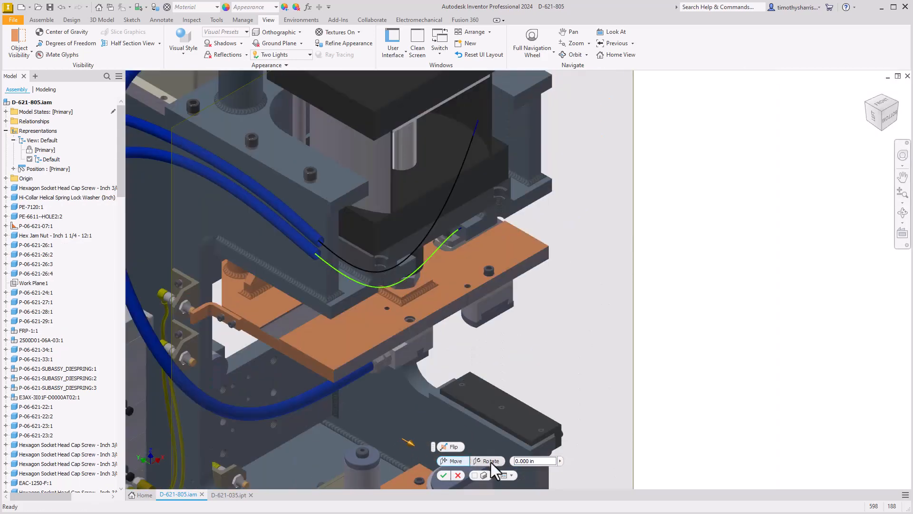
click(481, 461)
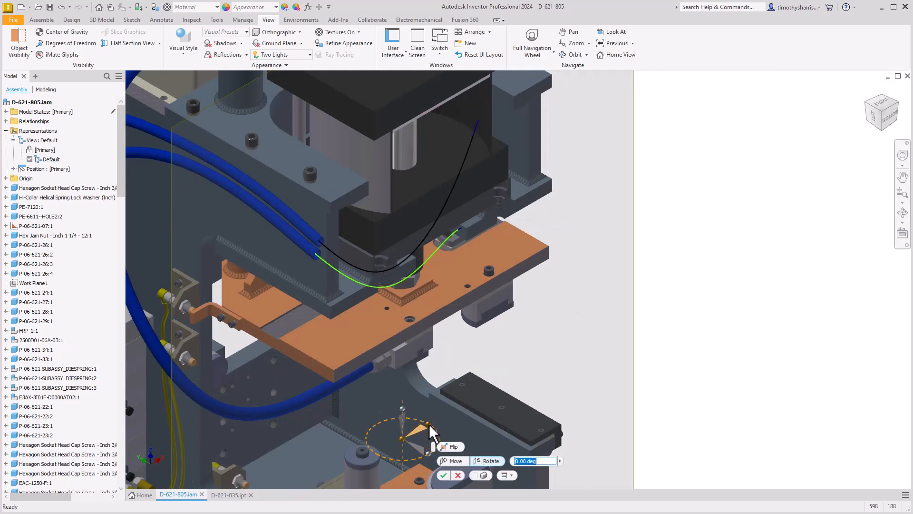
drag(429, 424, 434, 429)
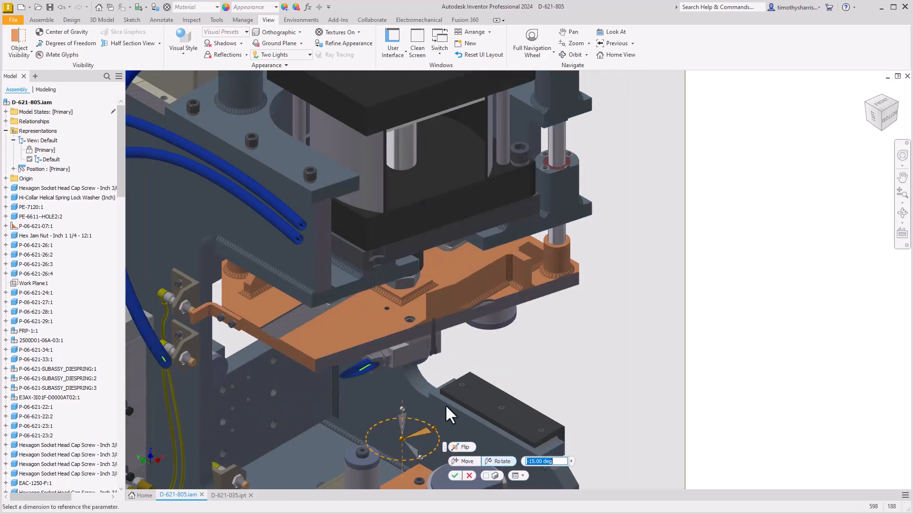
click(456, 476)
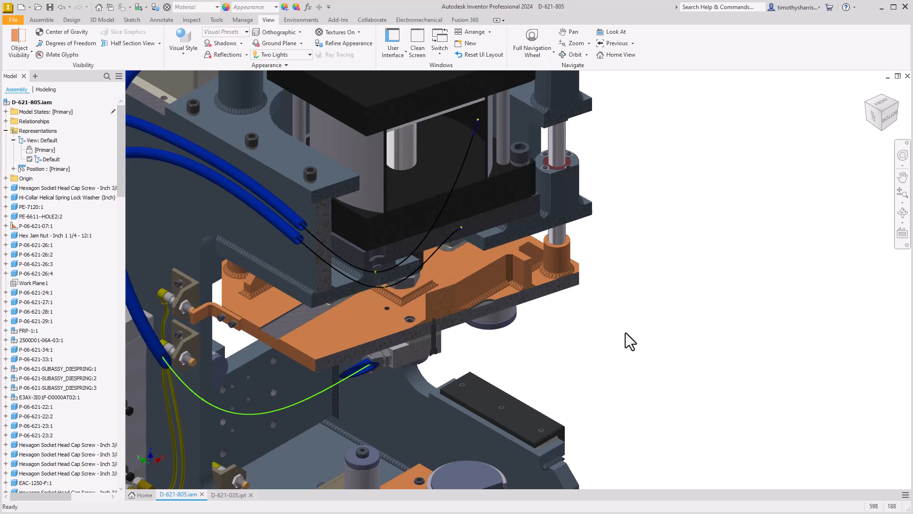
Suppress and unsuppress the section view stored in the Default view representation
right_click(45, 160)
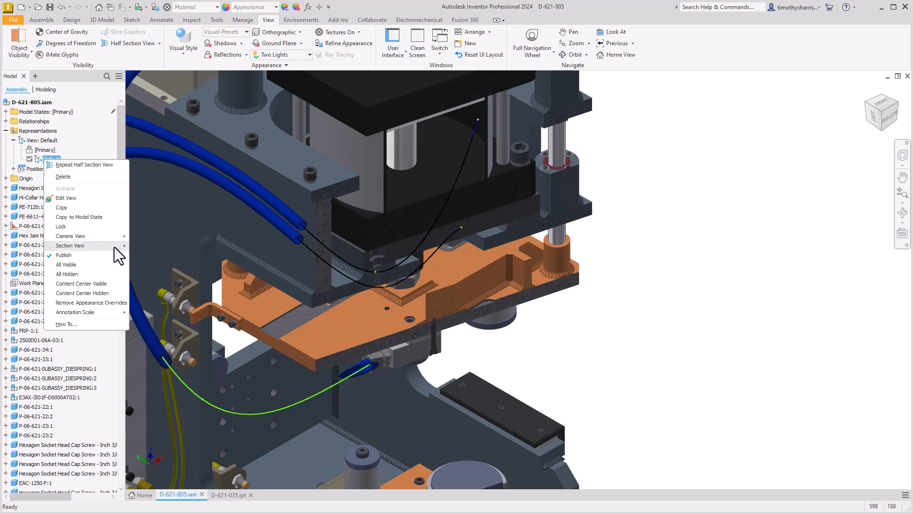
click(143, 255)
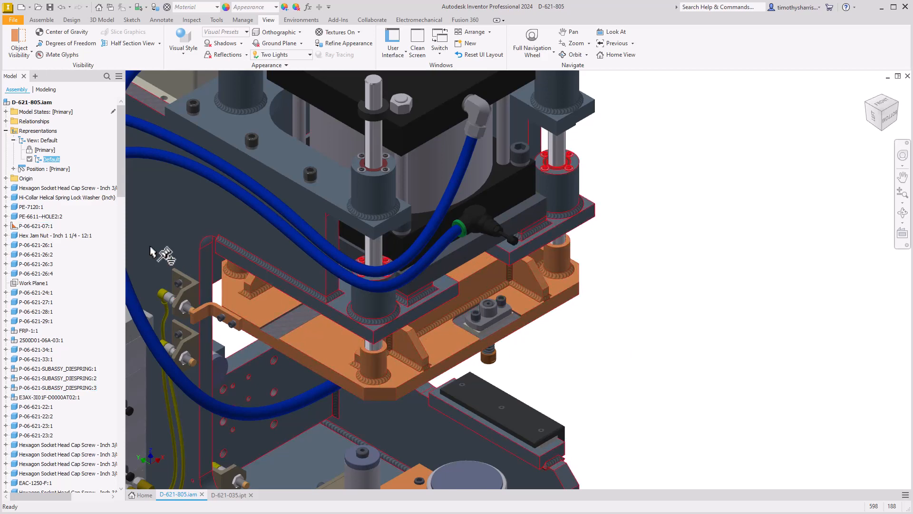
right_click(38, 158)
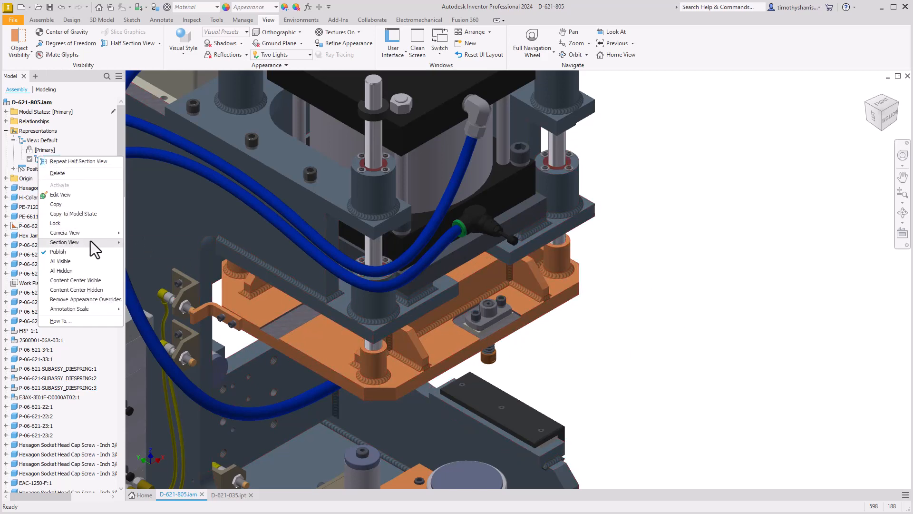
click(145, 252)
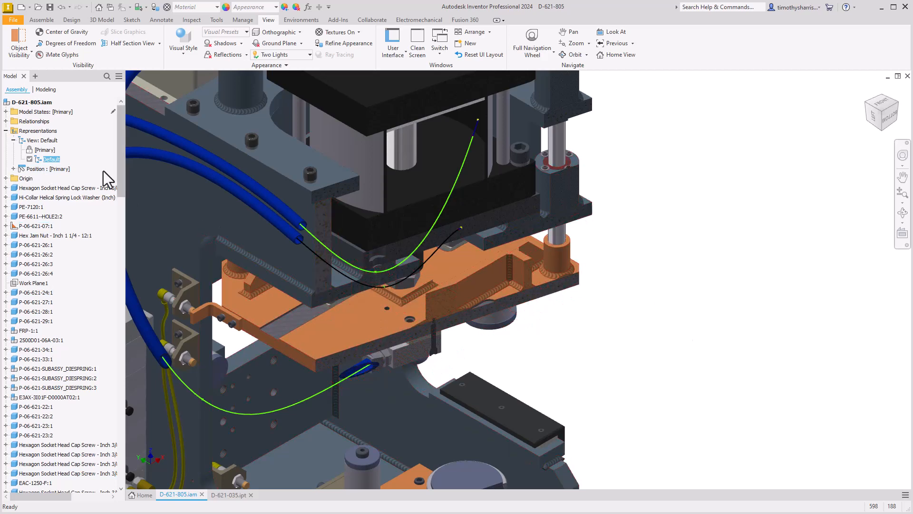
right_click(52, 158)
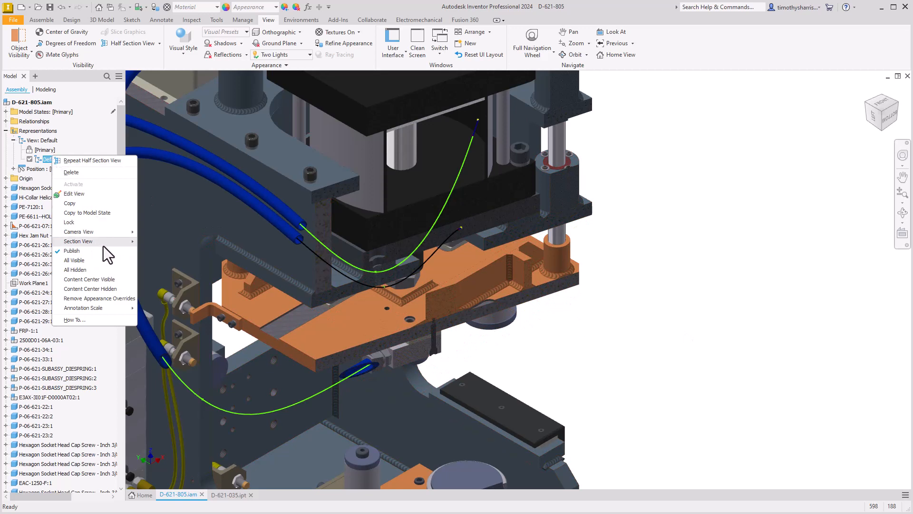
mouse_move(102, 246)
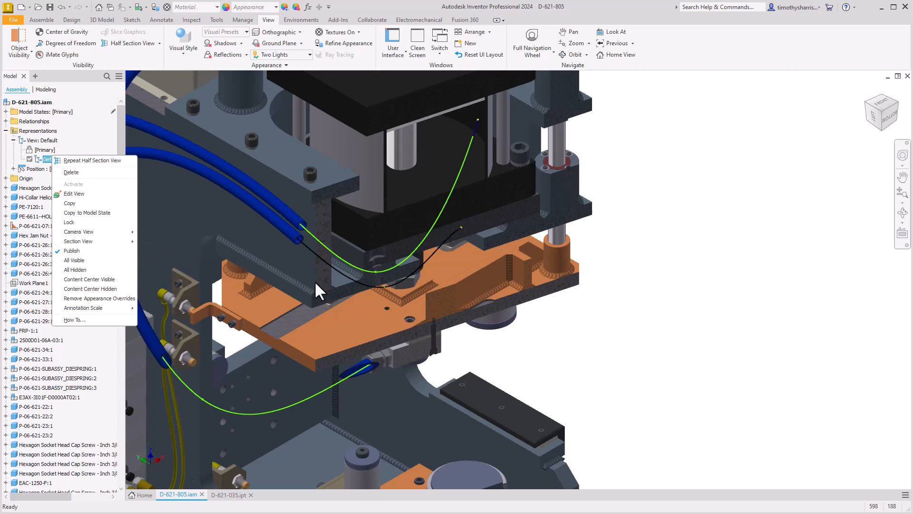
click(694, 284)
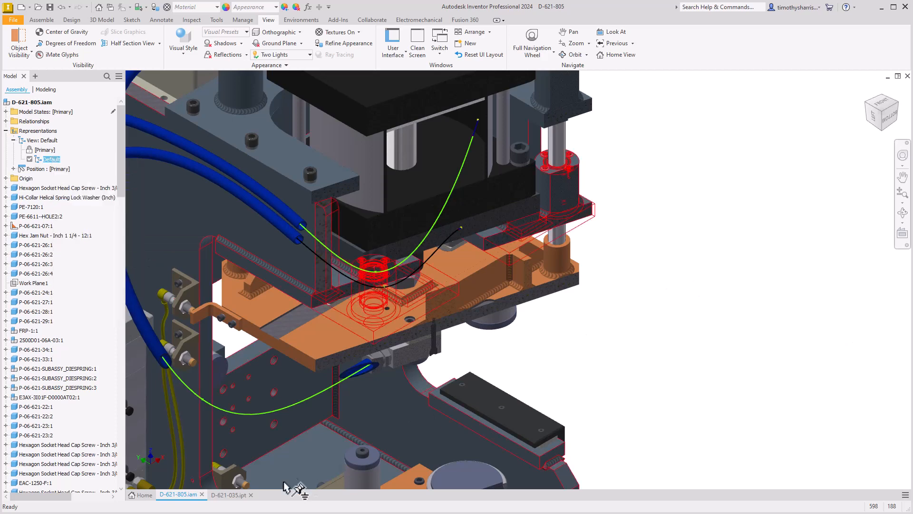
In part D-621-035.ipt, start a half section view from the flange's top flat face with the plane offset -0.4375 in
click(237, 495)
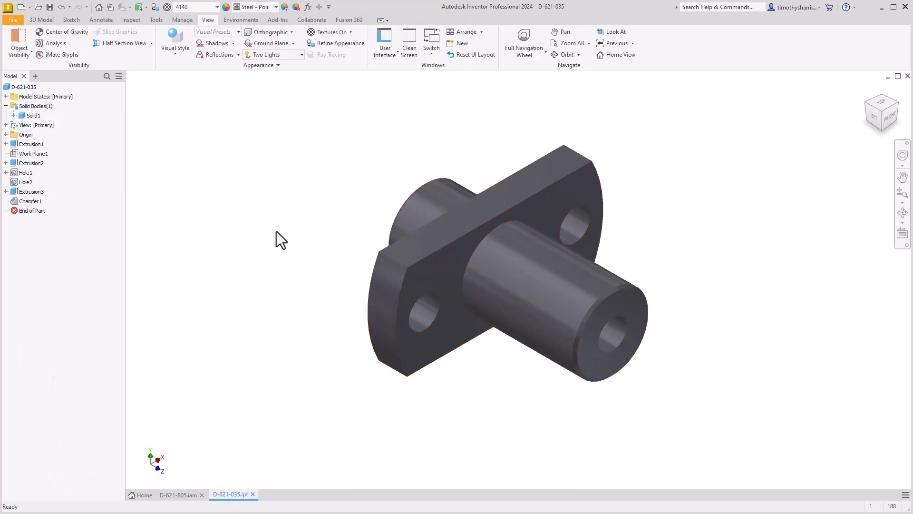
click(126, 44)
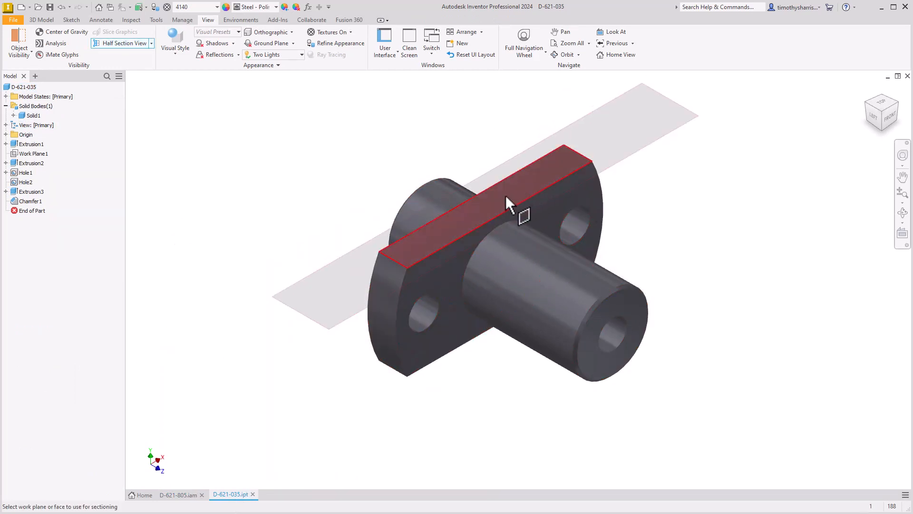
click(506, 195)
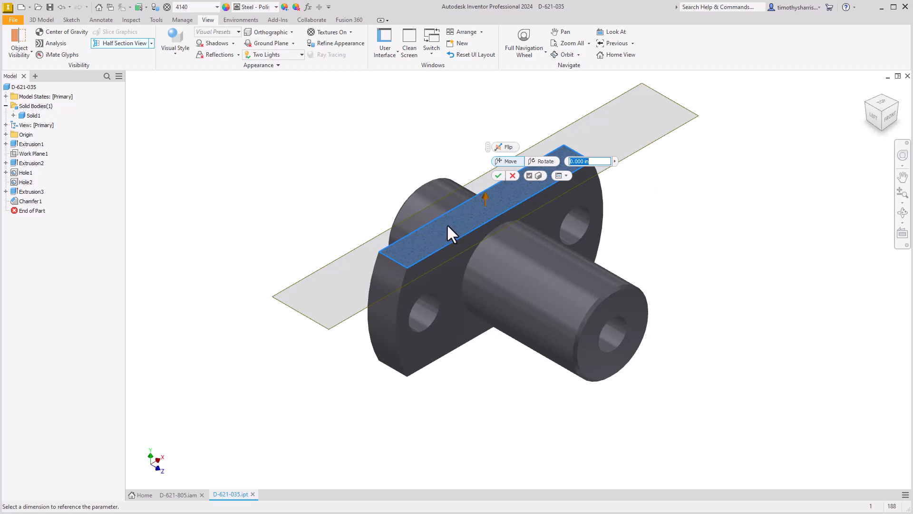
drag(494, 191, 481, 238)
Disable the cap preview and move the part's section plane down to an offset of -0.9375 in
click(528, 318)
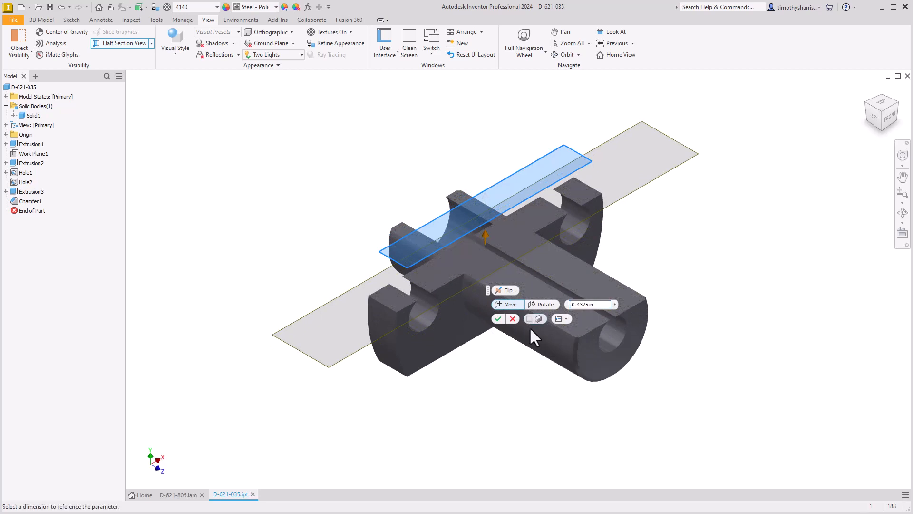
drag(484, 233, 475, 280)
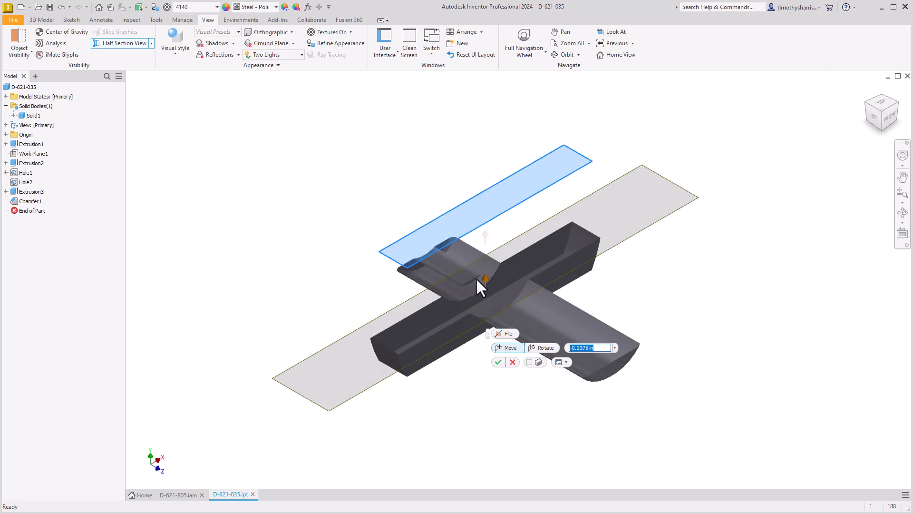
drag(476, 280, 476, 279)
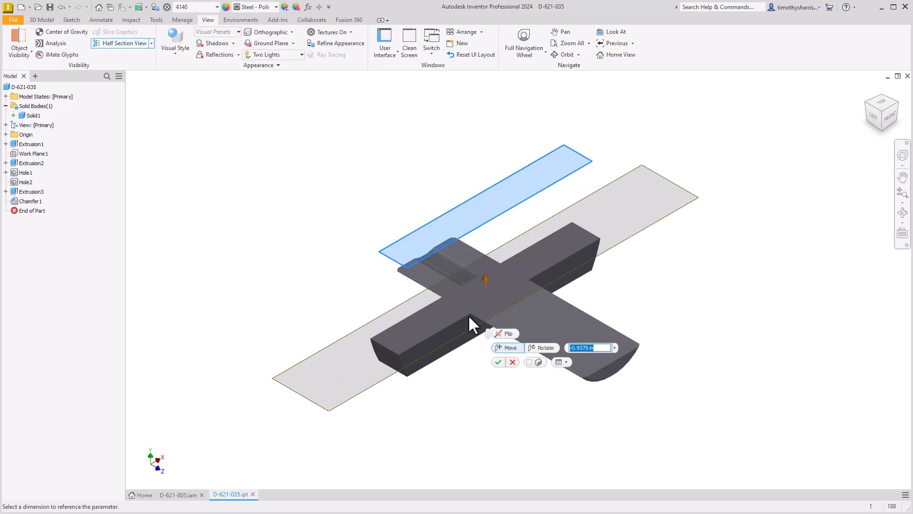
Raise the section plane to -0.375 in, re-enable the cap preview, and accept the section with the plane offset 0.1875 in
drag(485, 280, 489, 230)
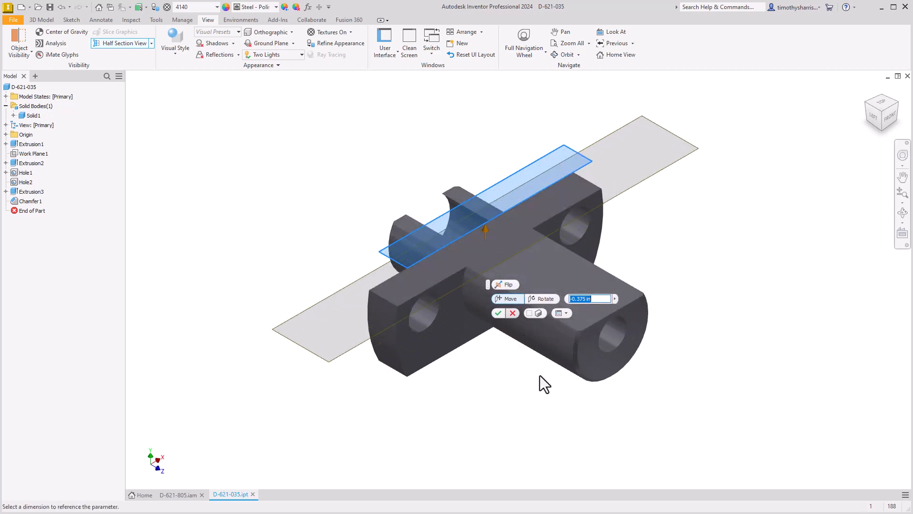
click(529, 313)
drag(483, 229, 486, 178)
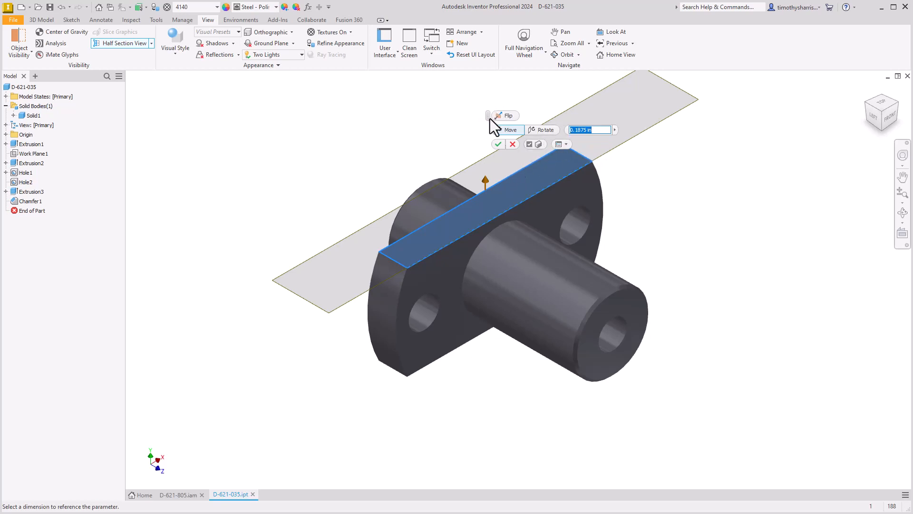
drag(488, 117, 290, 138)
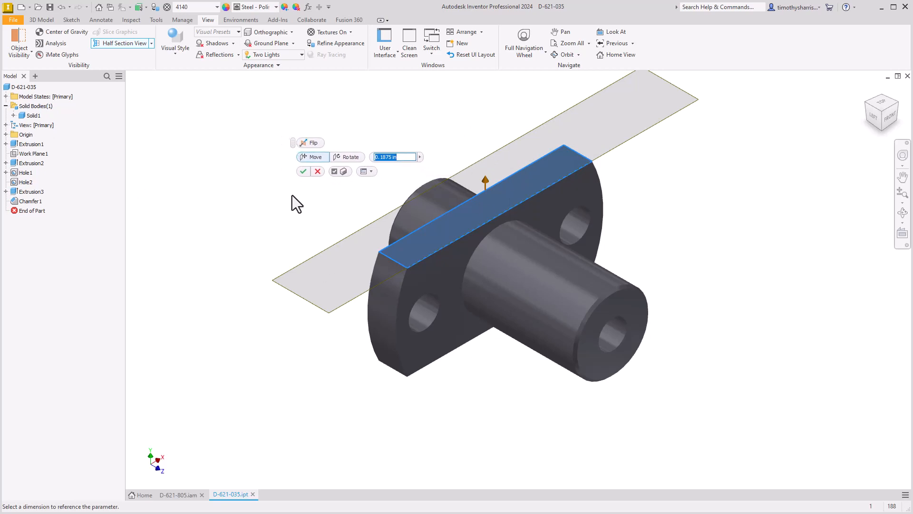
click(304, 172)
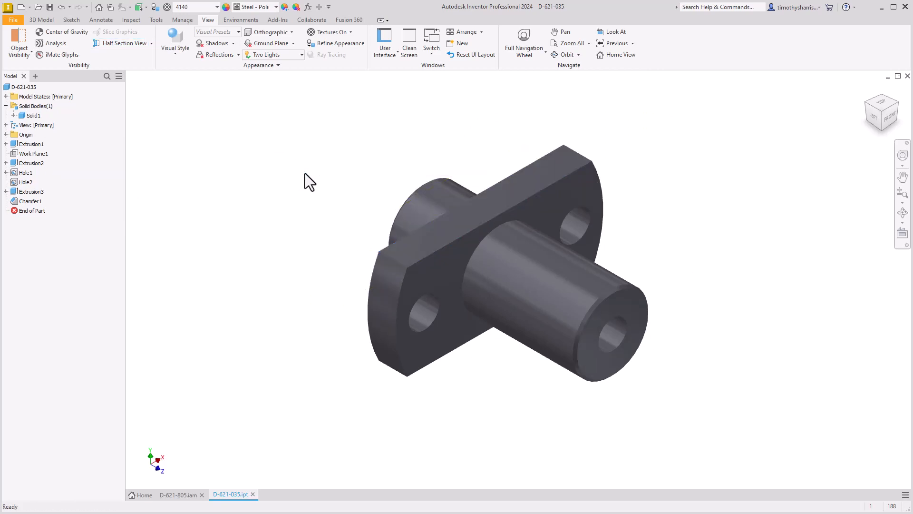
Replace the existing section view with a new half section based on the flange's front face, with the plane moved outward along the shaft
click(121, 43)
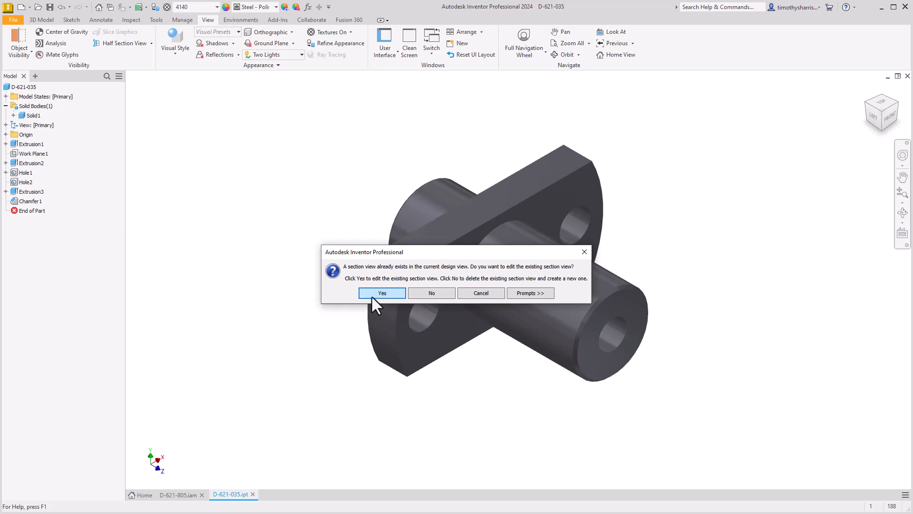
click(432, 292)
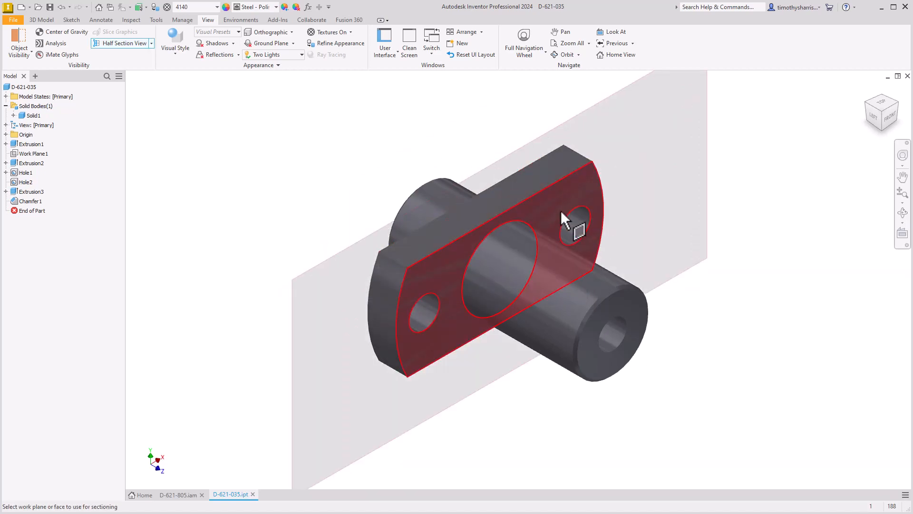
click(561, 210)
drag(508, 273, 536, 296)
click(575, 340)
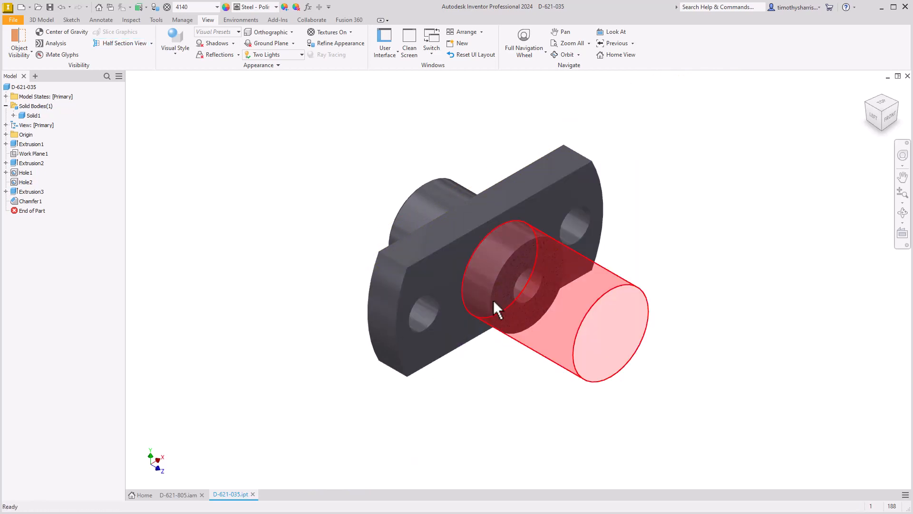
Examine the options of the Primary view representation and the available section view commands
click(6, 125)
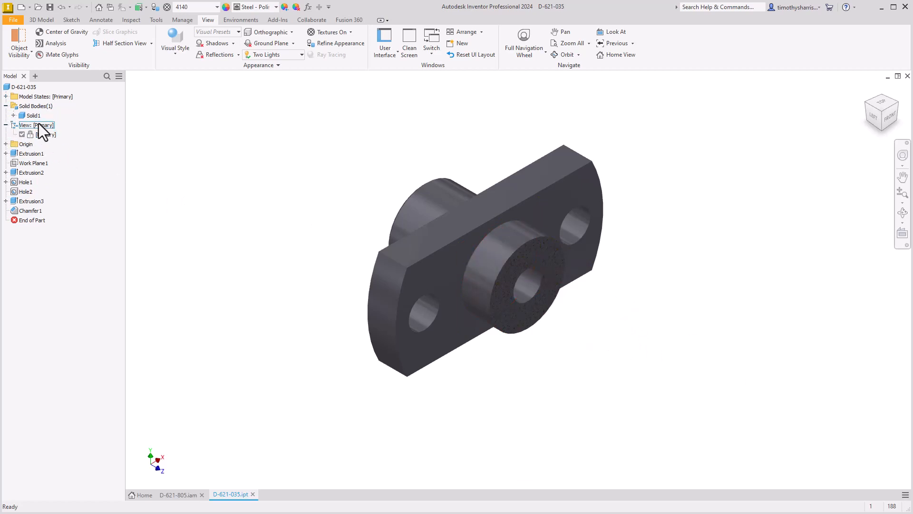
right_click(51, 135)
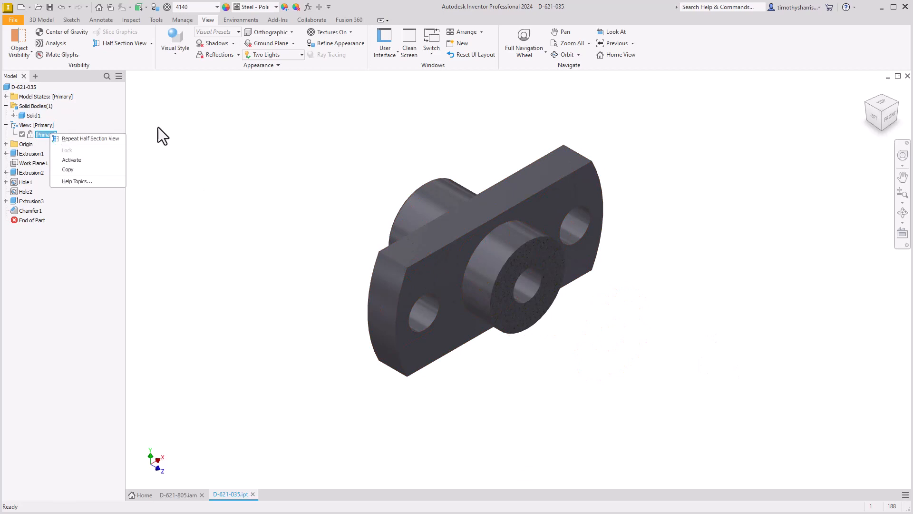
click(201, 162)
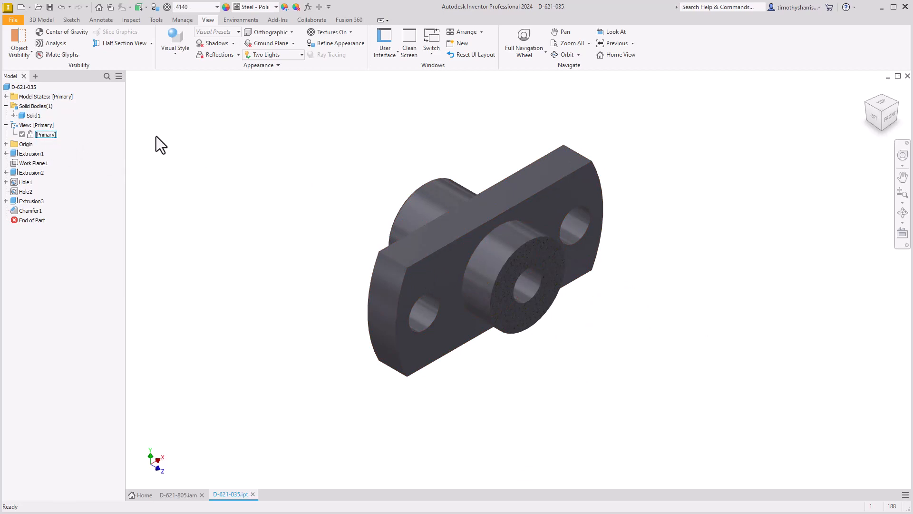
click(150, 43)
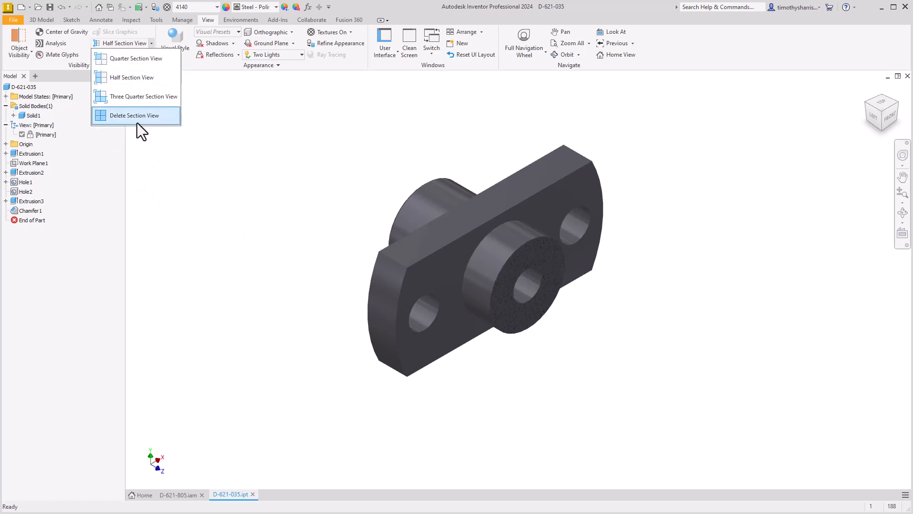
right_click(43, 135)
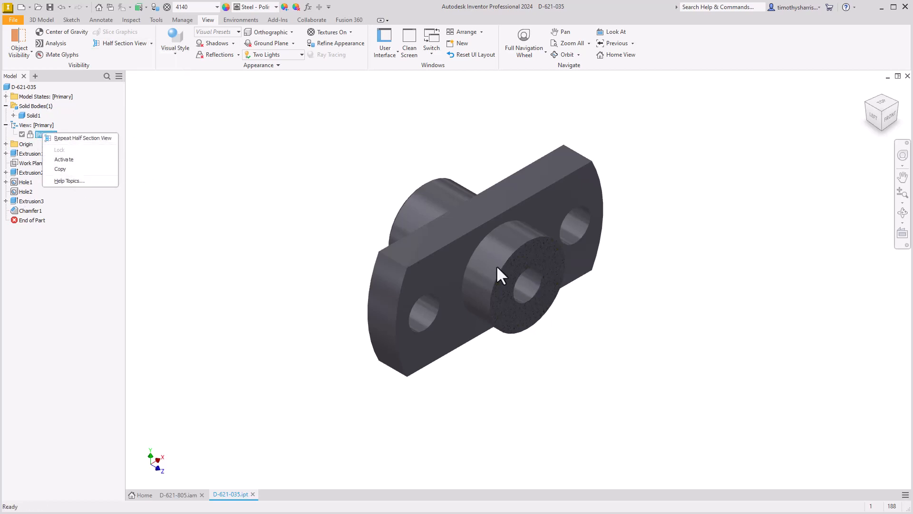
click(41, 124)
Copy the Primary view representation and activate the copy
right_click(44, 133)
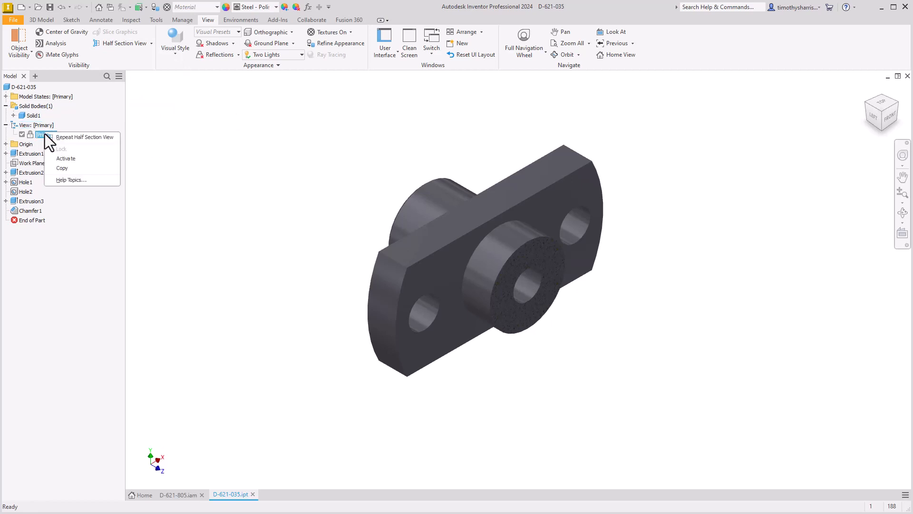
click(65, 165)
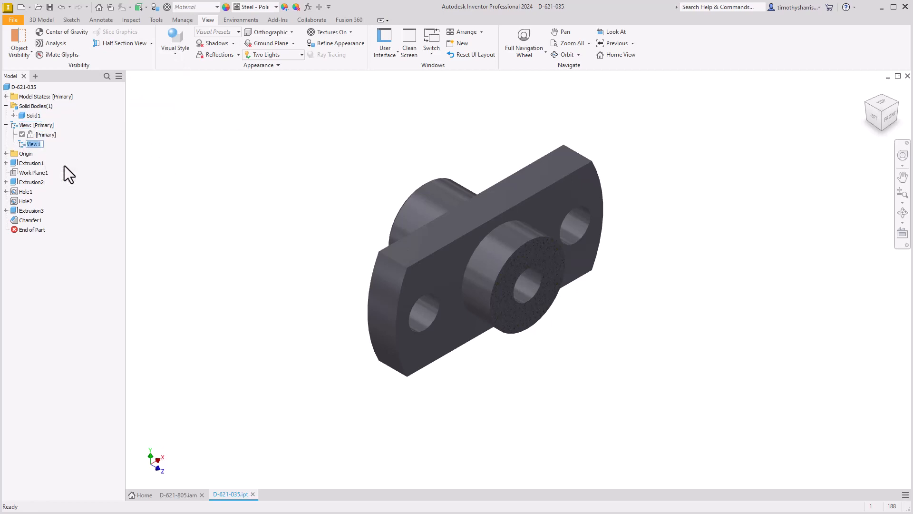
click(36, 146)
Edit the section view stored in View1 and rotate its section plane by -30 degrees
right_click(42, 144)
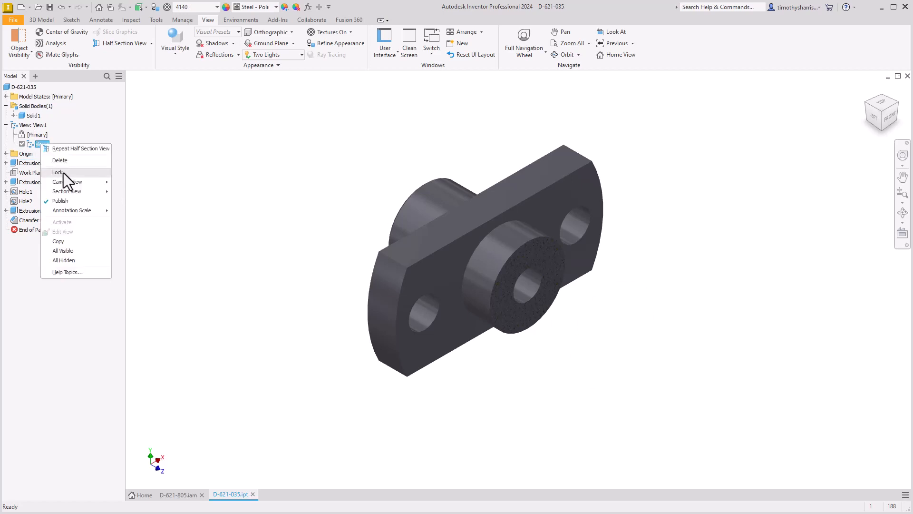
mouse_move(90, 195)
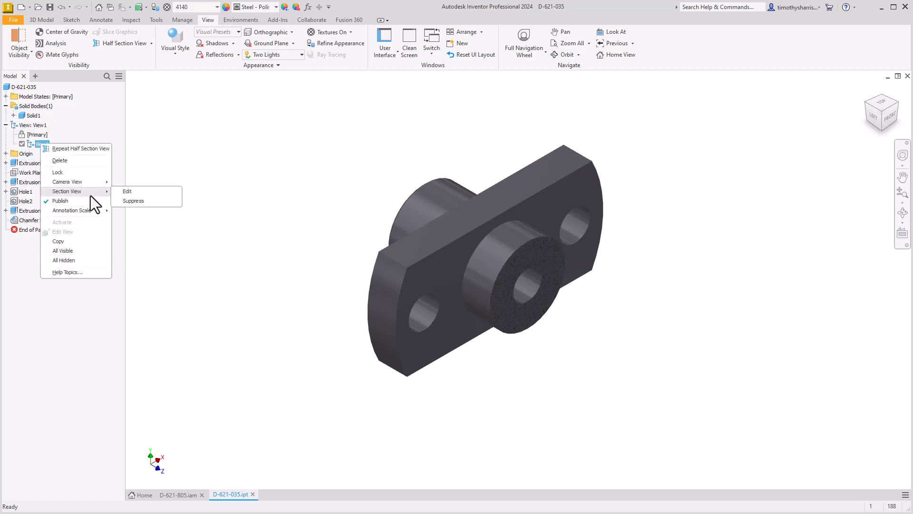
click(138, 192)
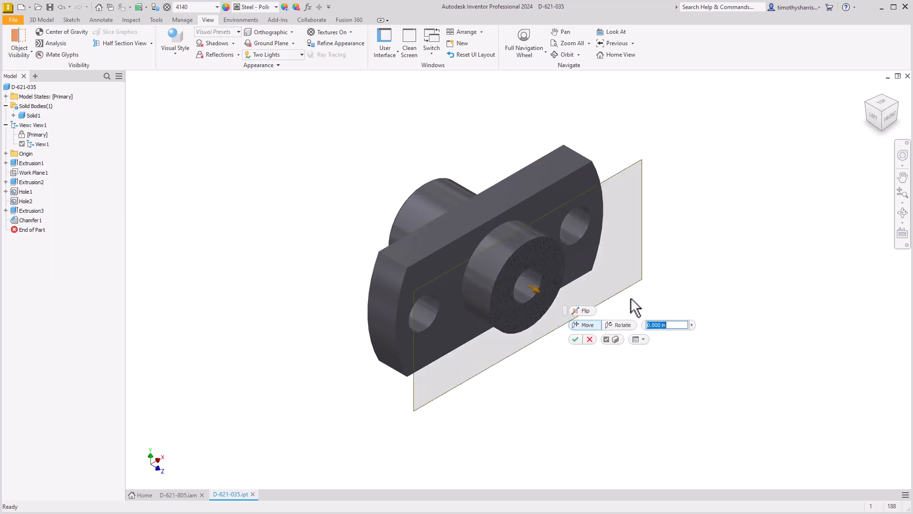
click(615, 328)
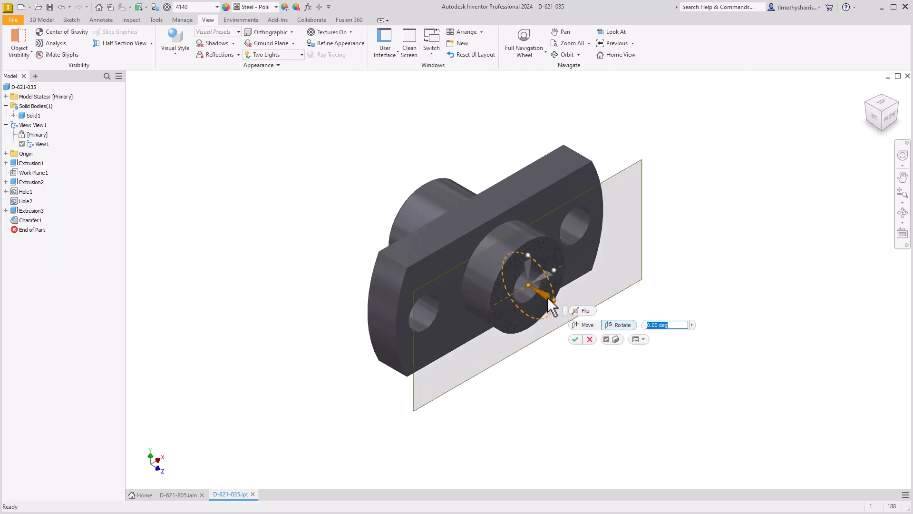
drag(546, 298, 546, 283)
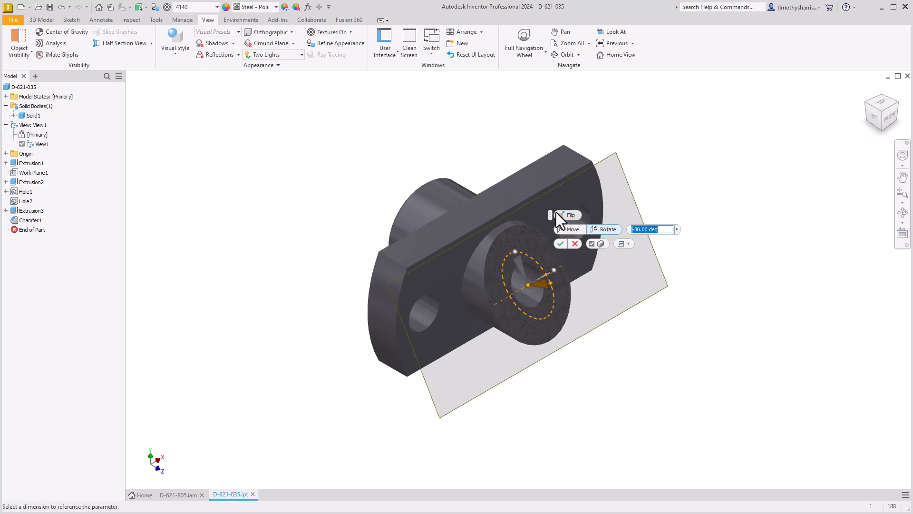
click(560, 243)
Suppress the section view stored in the View1 representation
right_click(45, 144)
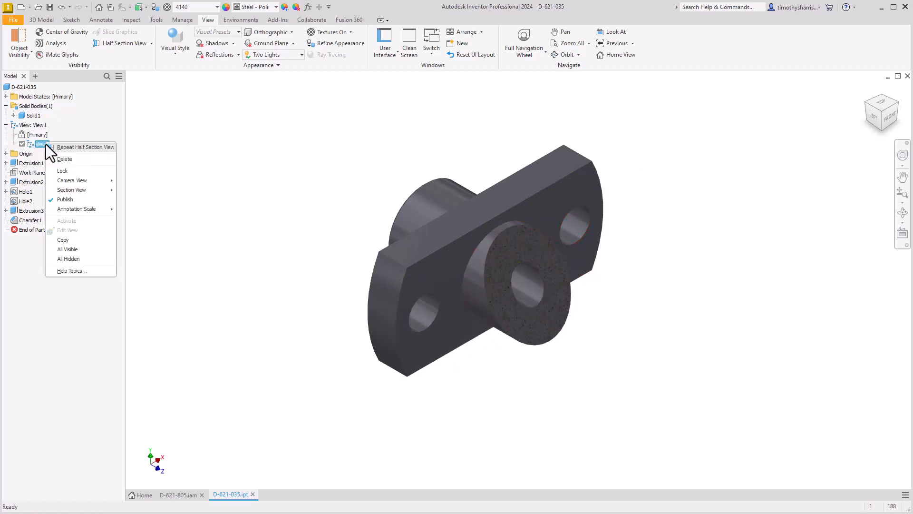
mouse_move(96, 190)
click(167, 201)
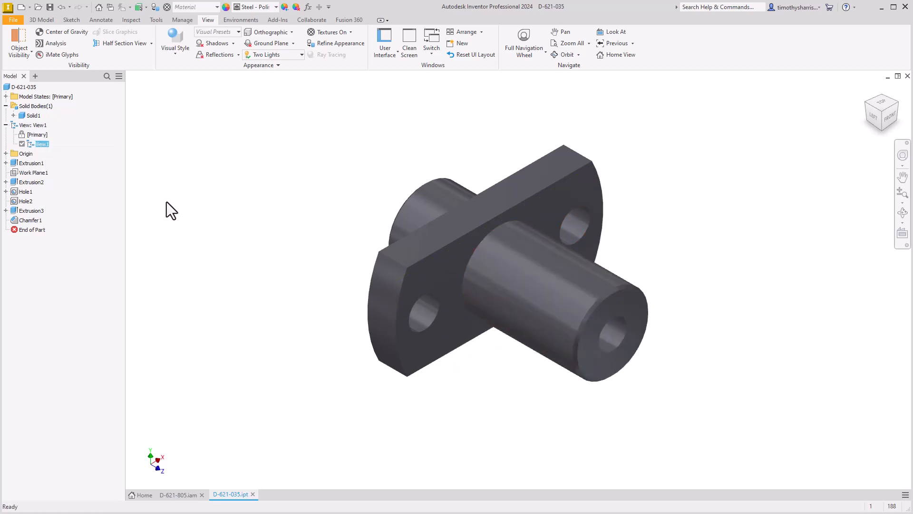
click(75, 144)
Examine the section view types and the section view options of the View1 representation, including Suppress
click(24, 87)
click(151, 43)
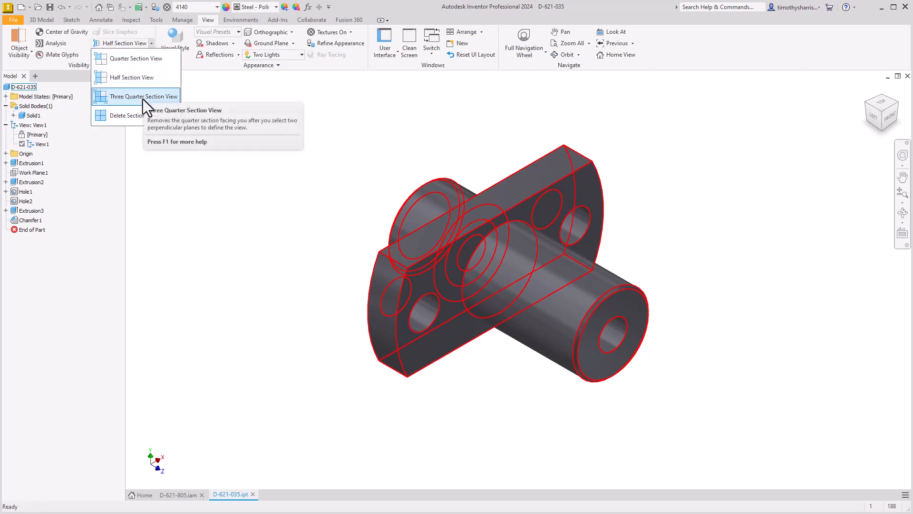
click(317, 222)
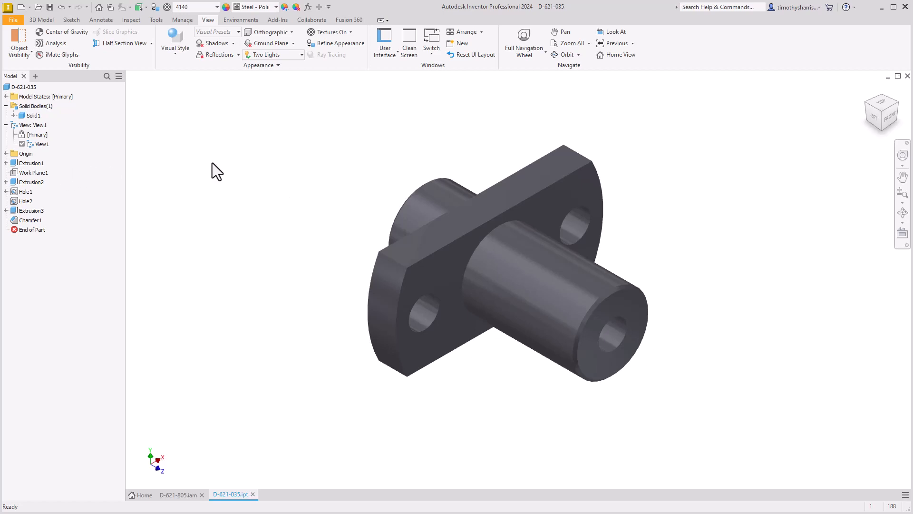
click(151, 43)
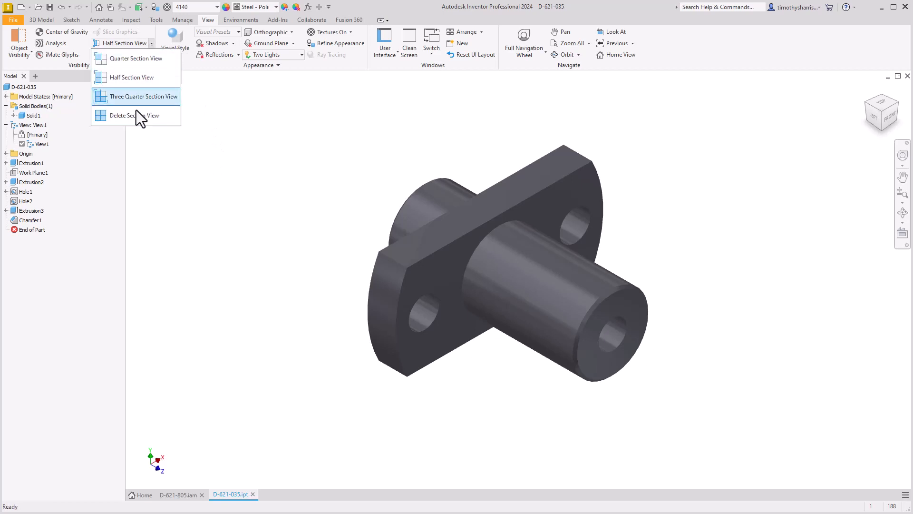
click(203, 220)
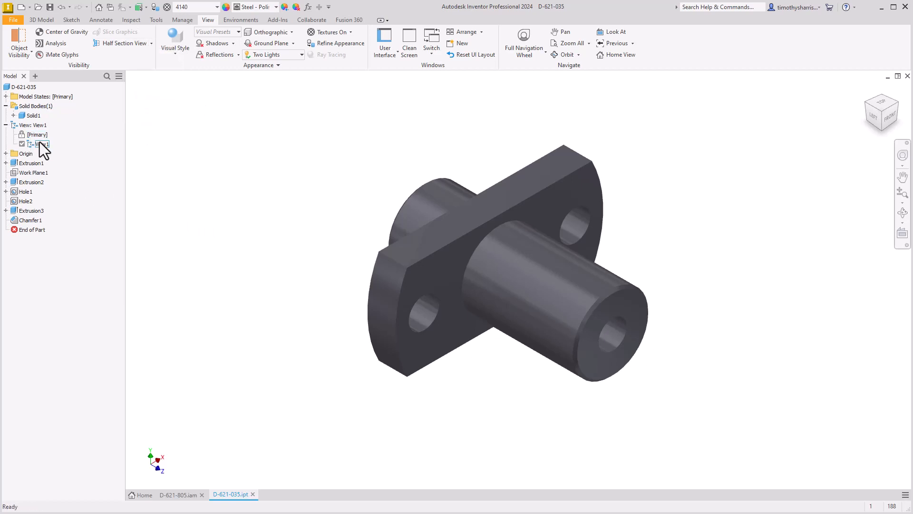
right_click(40, 144)
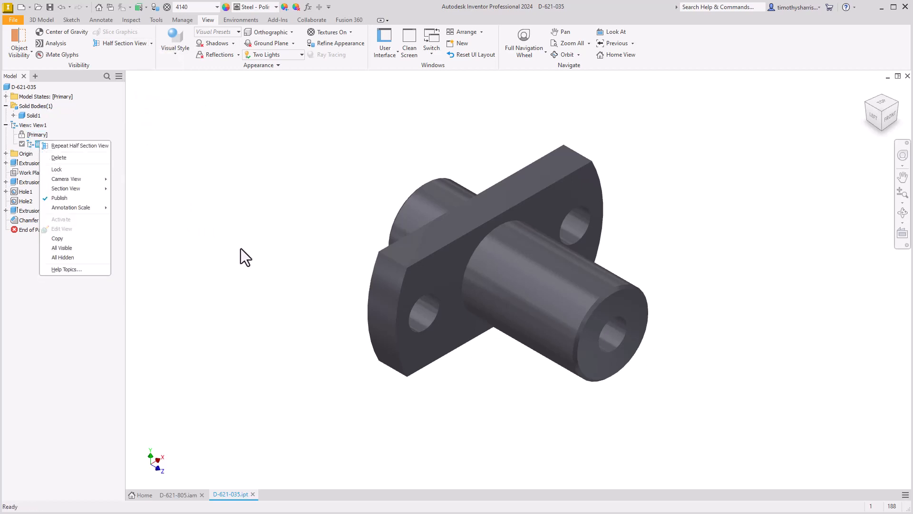
click(198, 208)
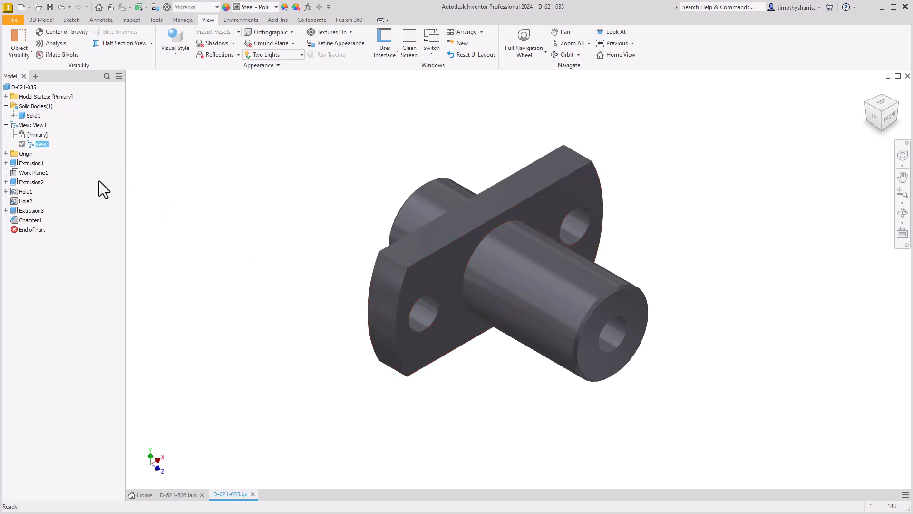
right_click(42, 143)
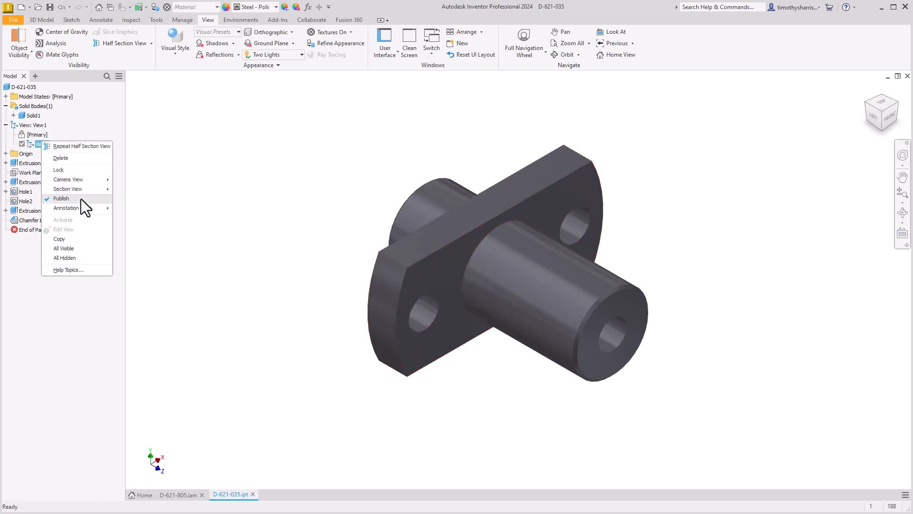
mouse_move(82, 190)
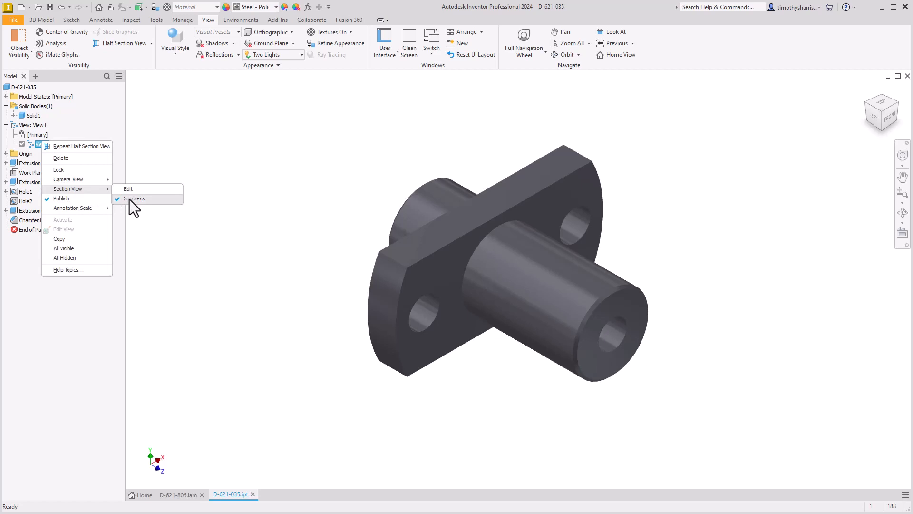
click(201, 131)
Delete the section view from View1 and check the representation's options and the section view command list
click(152, 43)
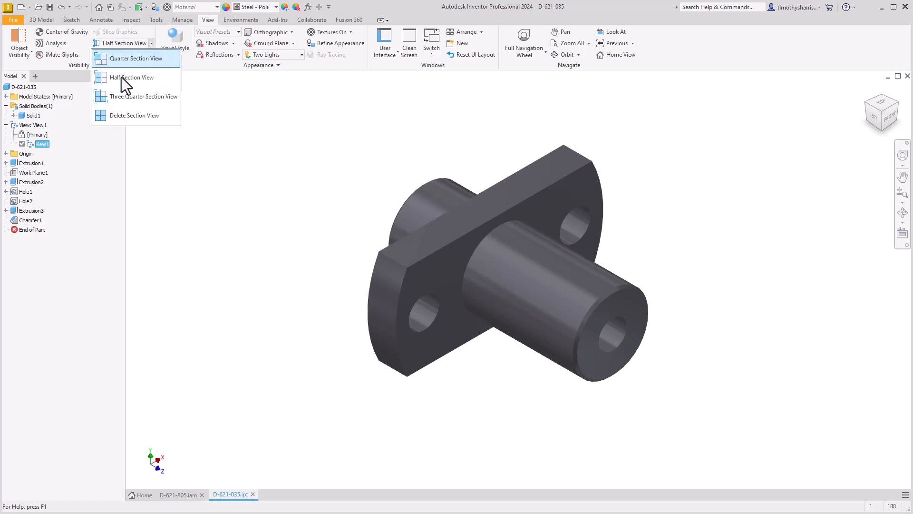
click(141, 116)
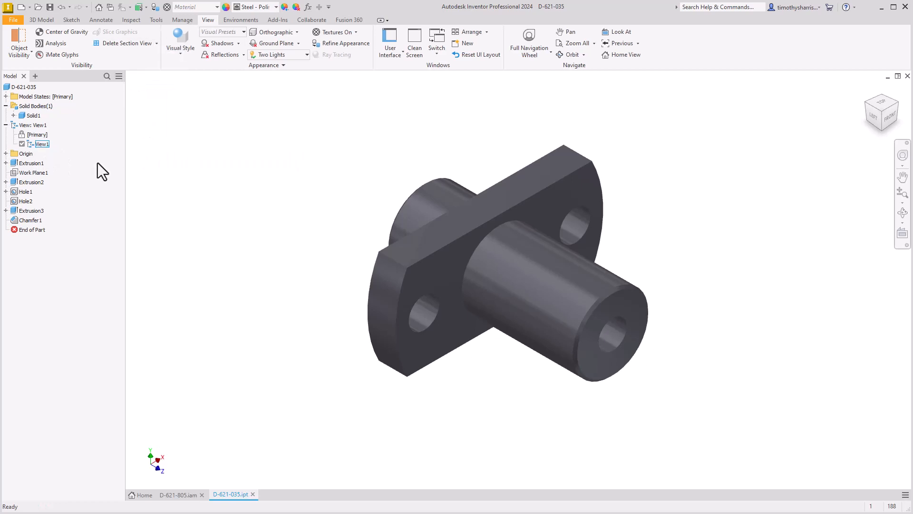
right_click(39, 144)
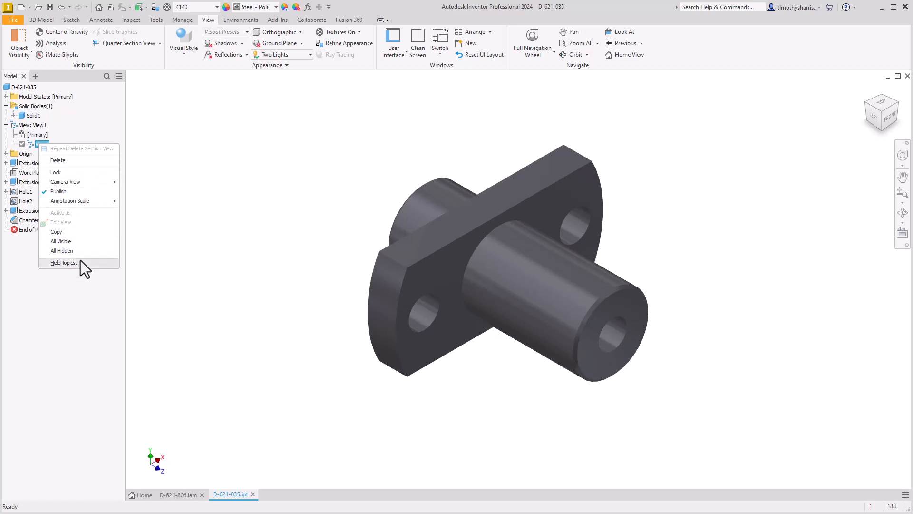
click(210, 177)
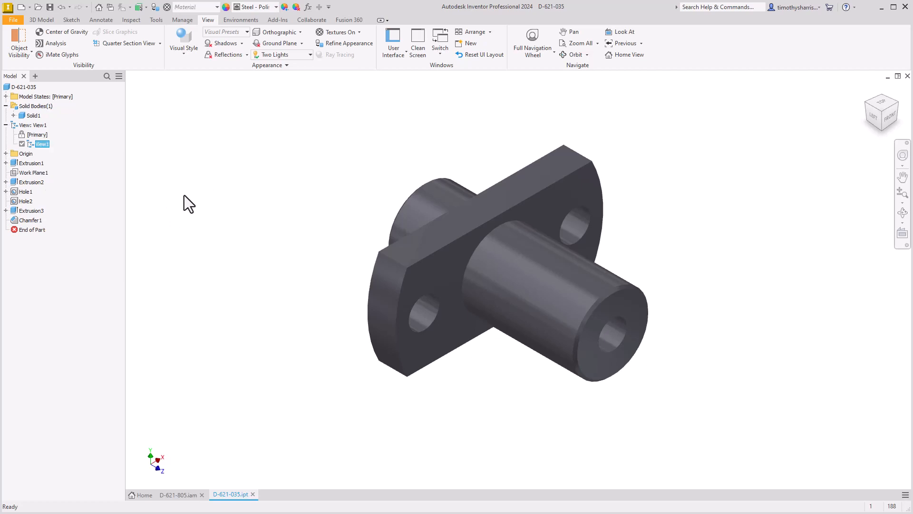
click(161, 43)
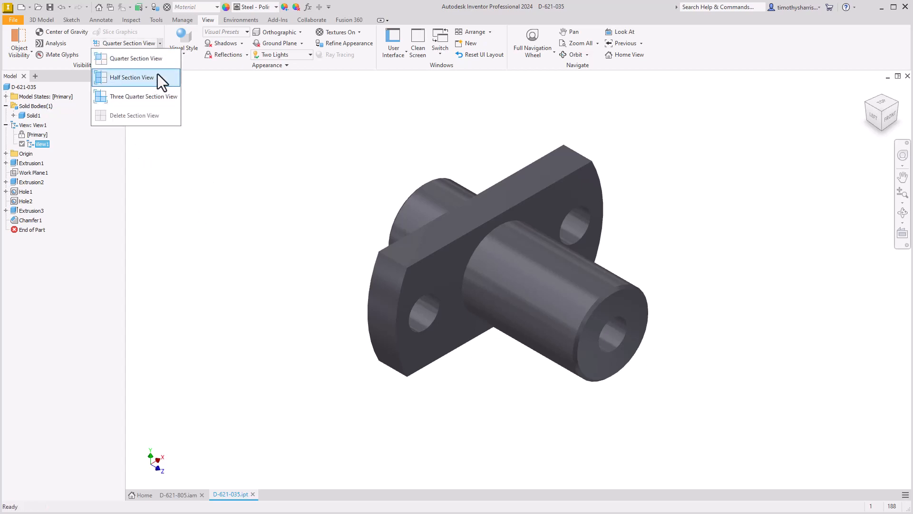
click(185, 494)
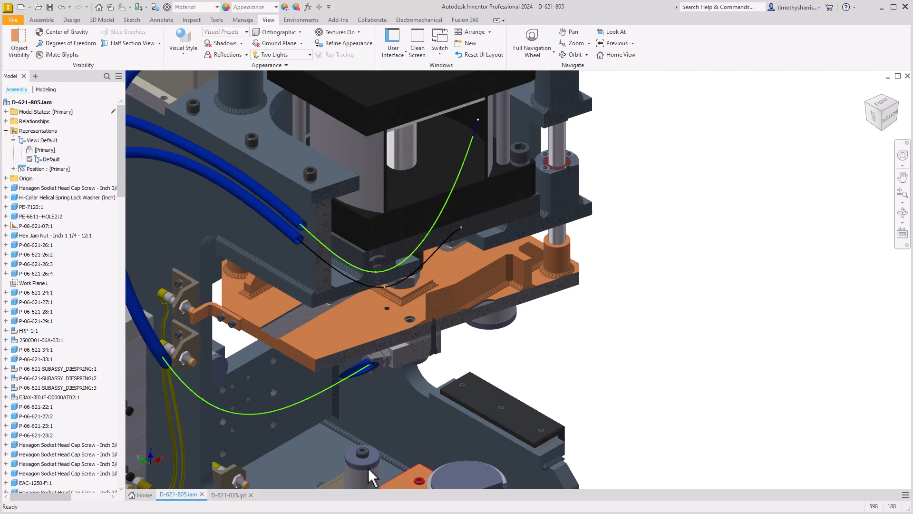
click(230, 495)
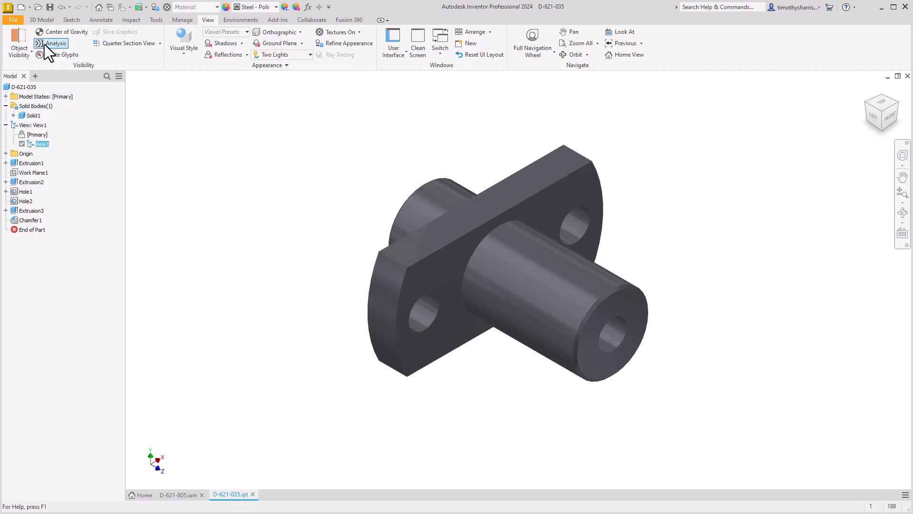
Assign the Aluminum 6061 material to part D-621-035 and override its appearance with Anodized - Light Gray
click(41, 20)
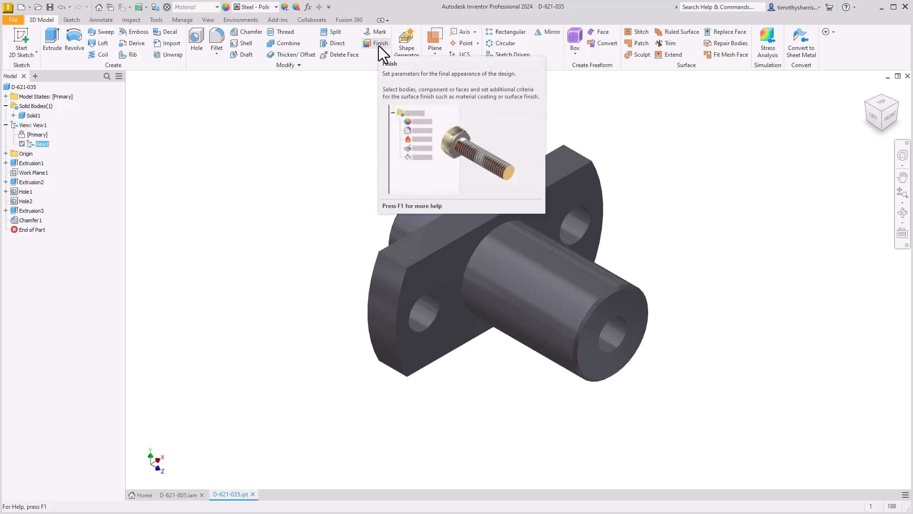
click(367, 143)
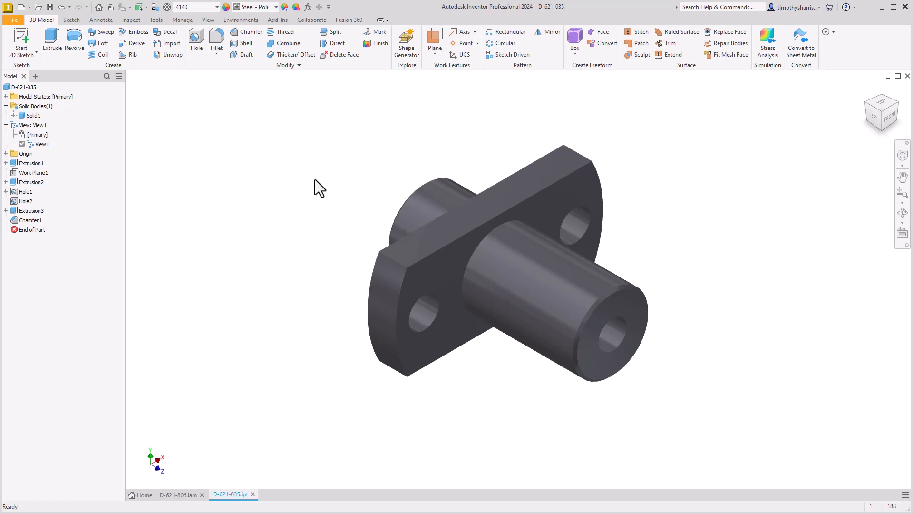
click(217, 6)
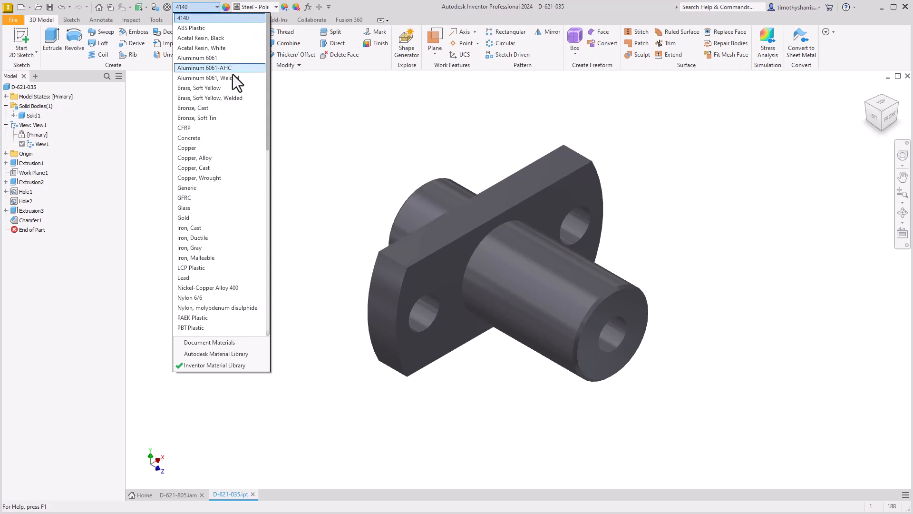
click(207, 59)
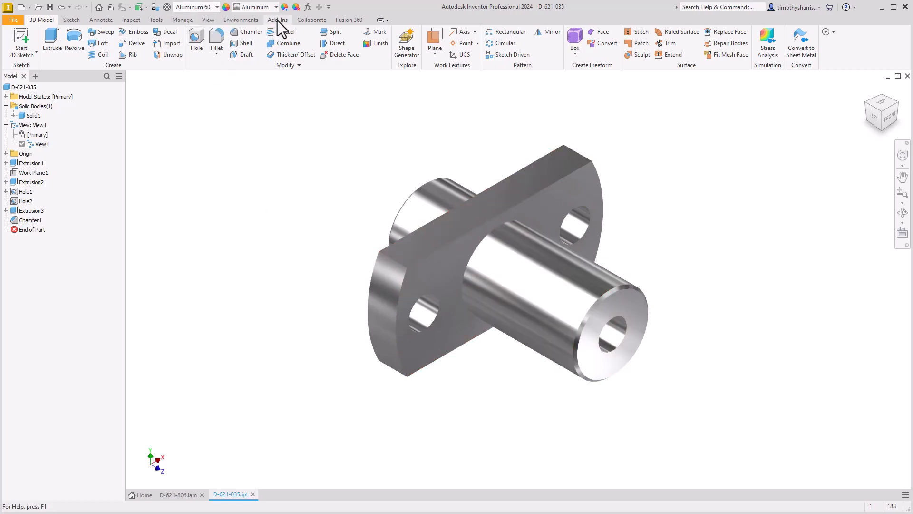
click(276, 7)
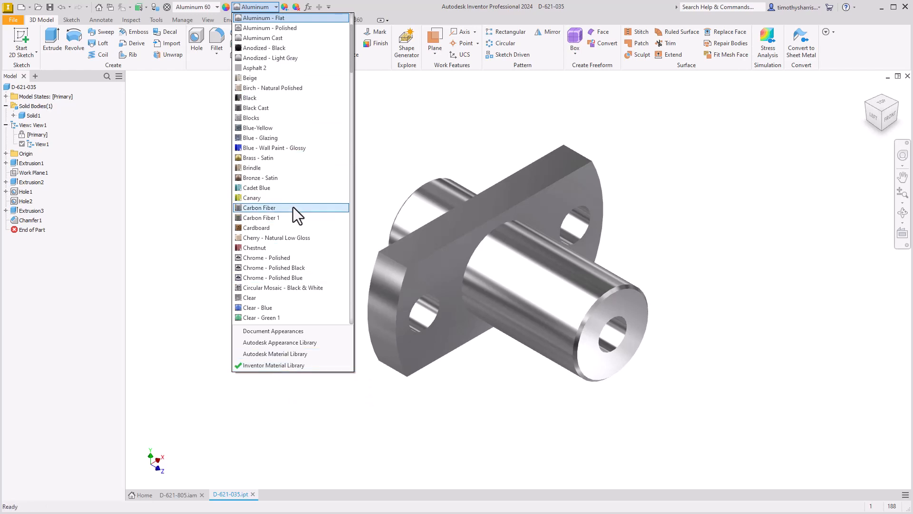
click(283, 59)
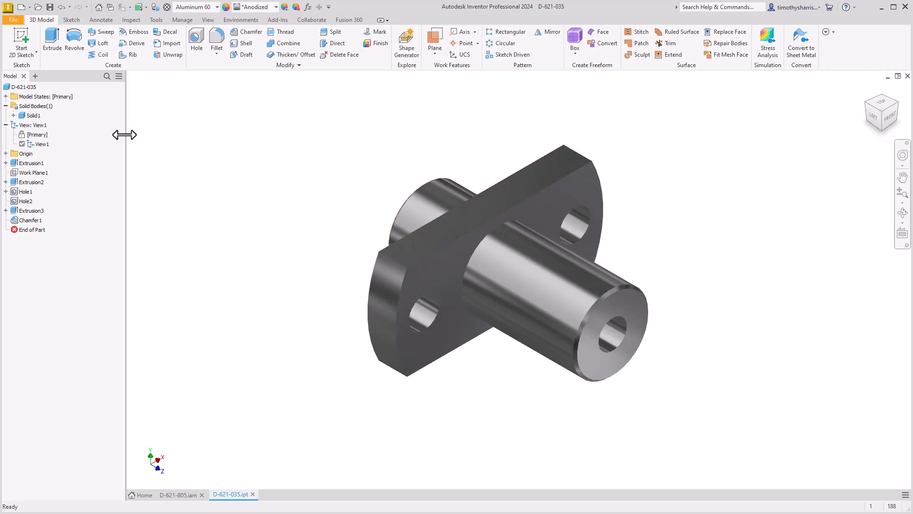
Override the appearance of the solid body Solid1 with Canary
click(33, 115)
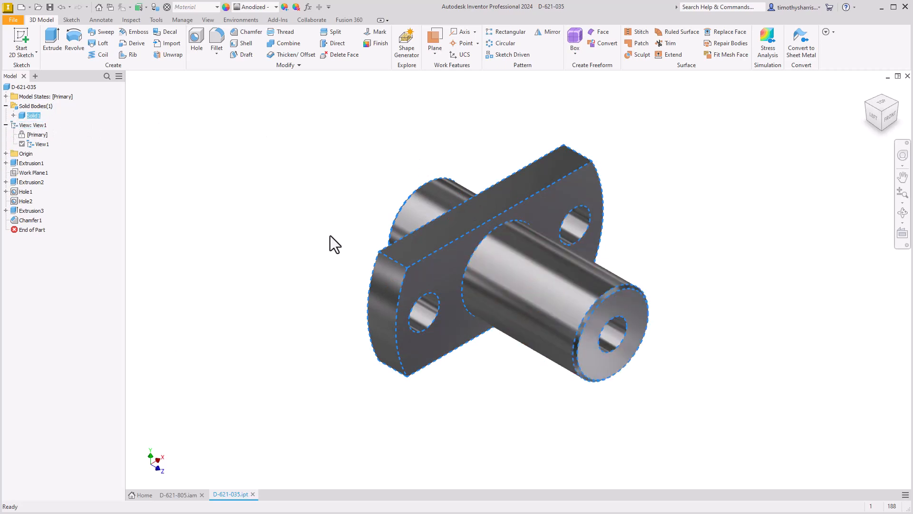
click(276, 7)
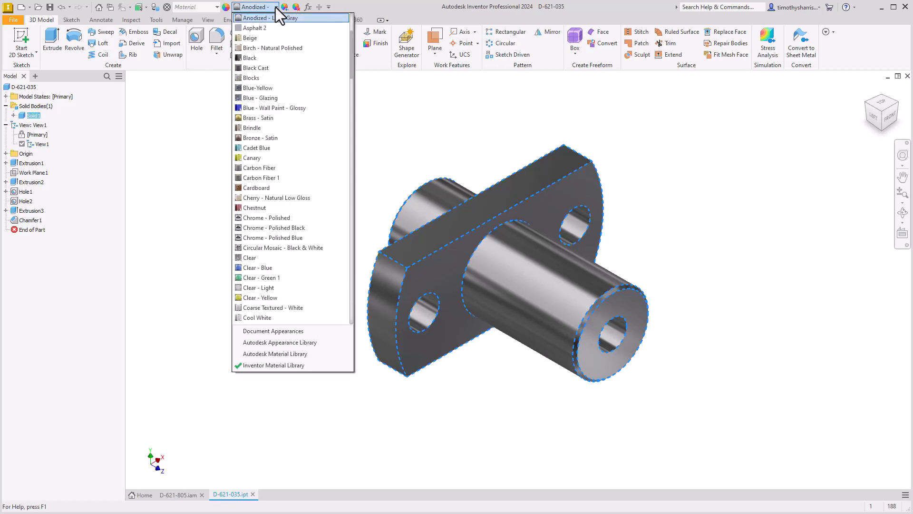
click(259, 158)
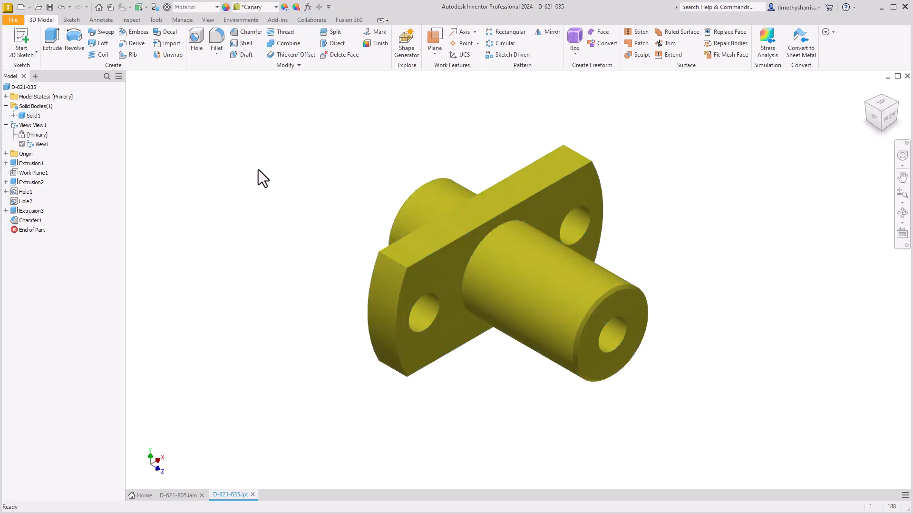
click(258, 170)
click(33, 117)
click(218, 163)
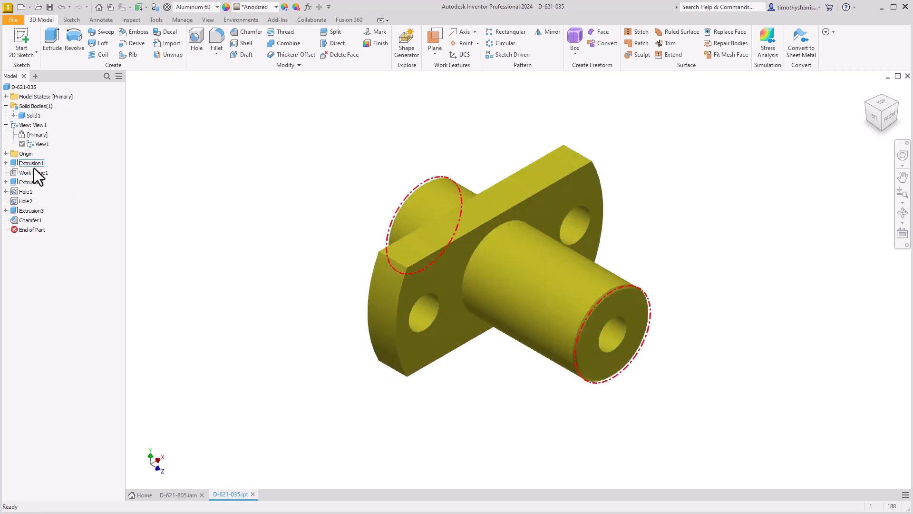
Override the appearance of the flange feature Extrusion2 with Dark Red
click(30, 181)
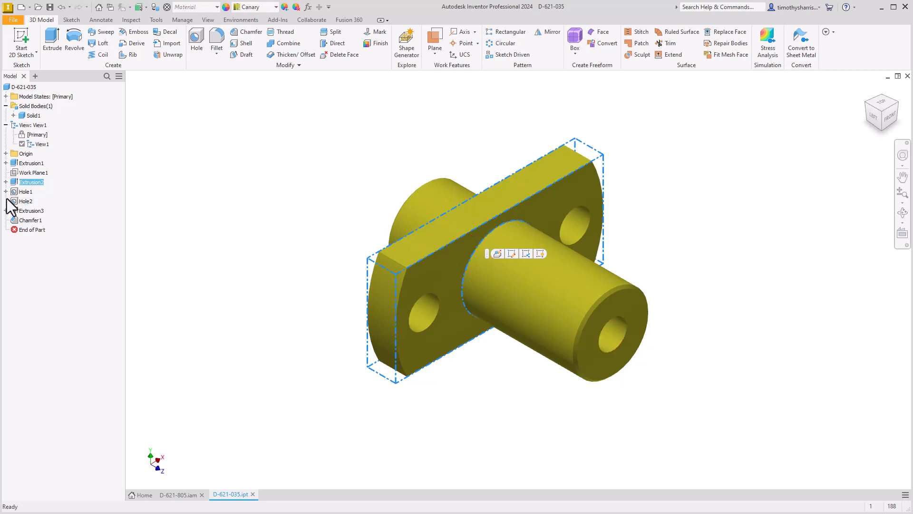
click(275, 8)
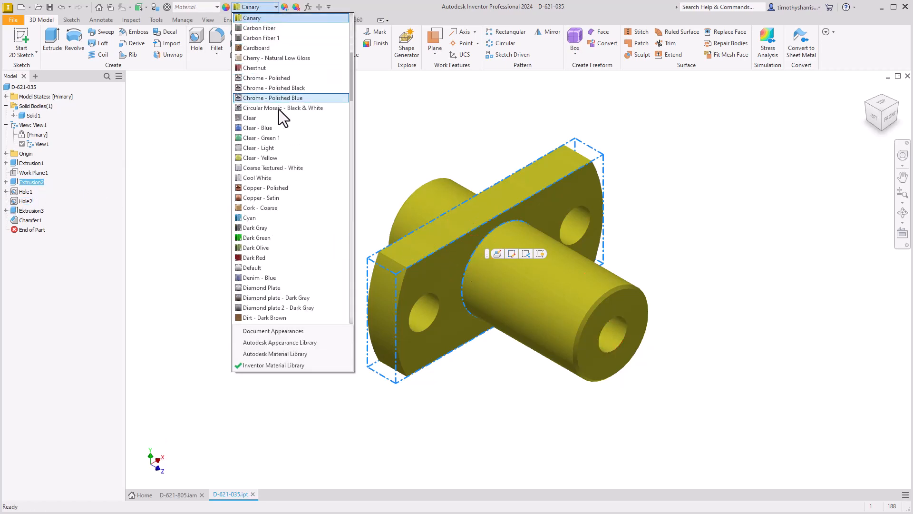
click(260, 258)
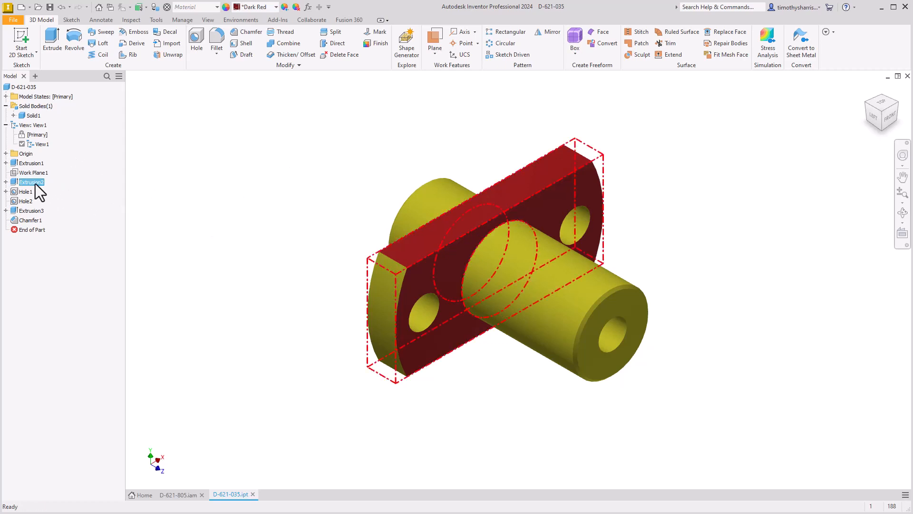
click(264, 172)
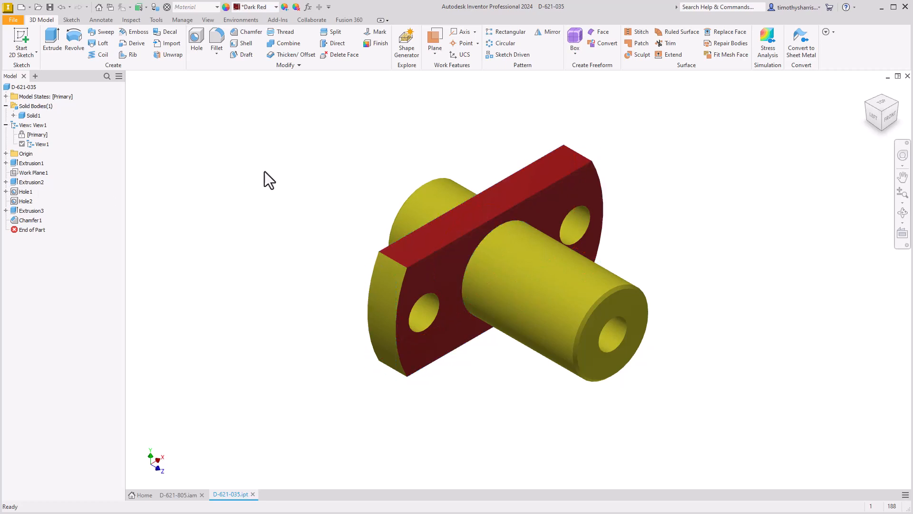
Check the appearance assigned to each of Extrusion3, Extrusion1, Extrusion2 and the body Solid1
click(29, 211)
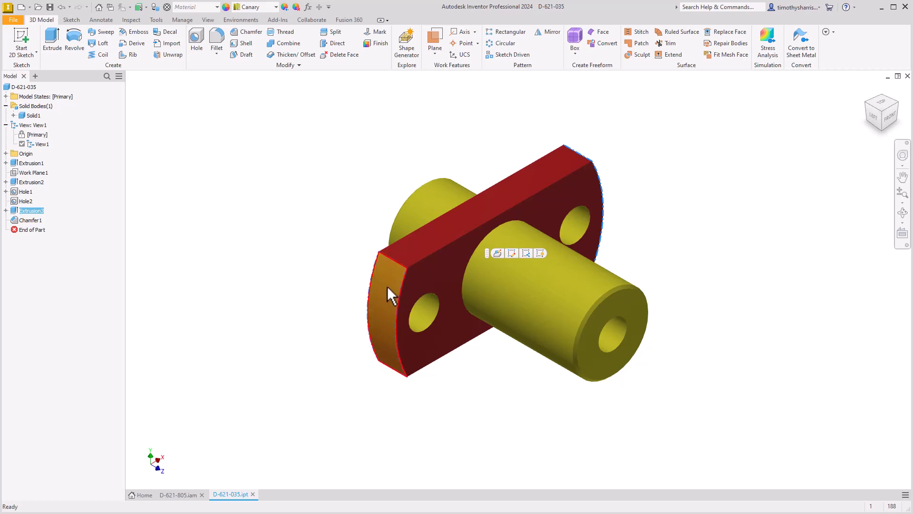
mouse_move(388, 286)
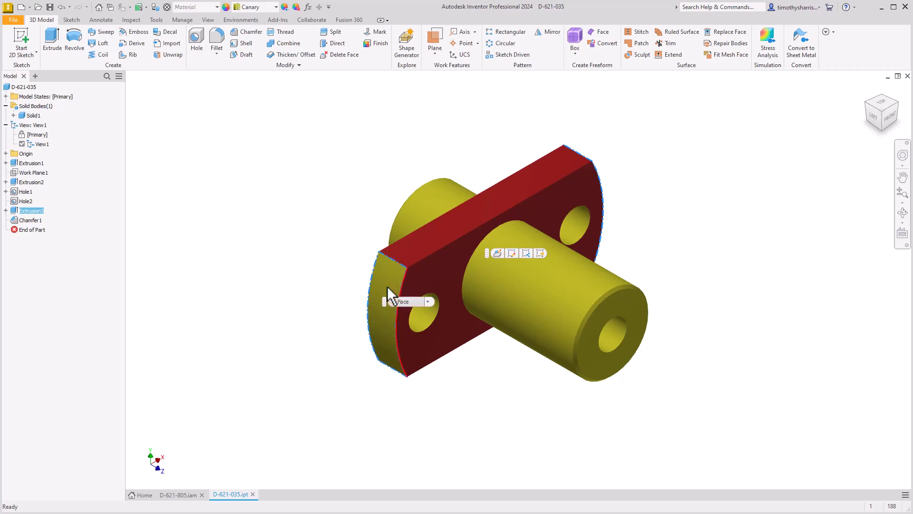
click(286, 240)
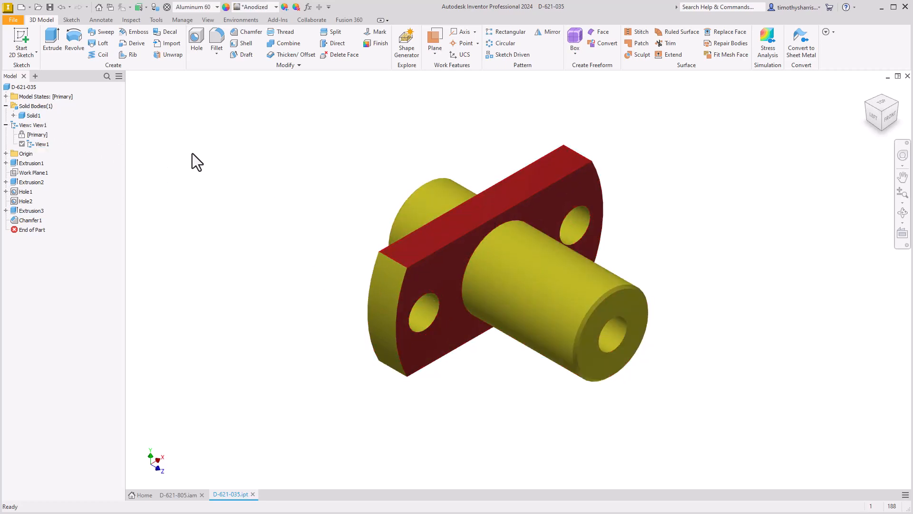
click(30, 164)
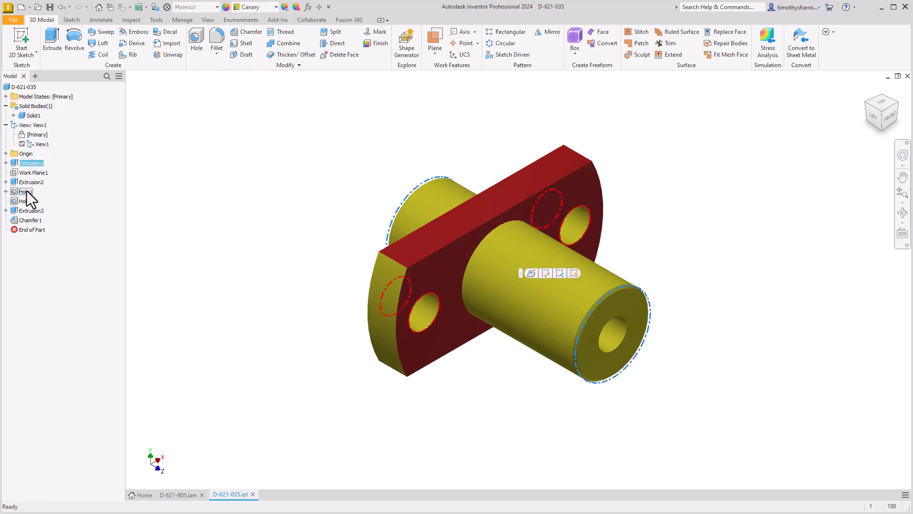
click(29, 182)
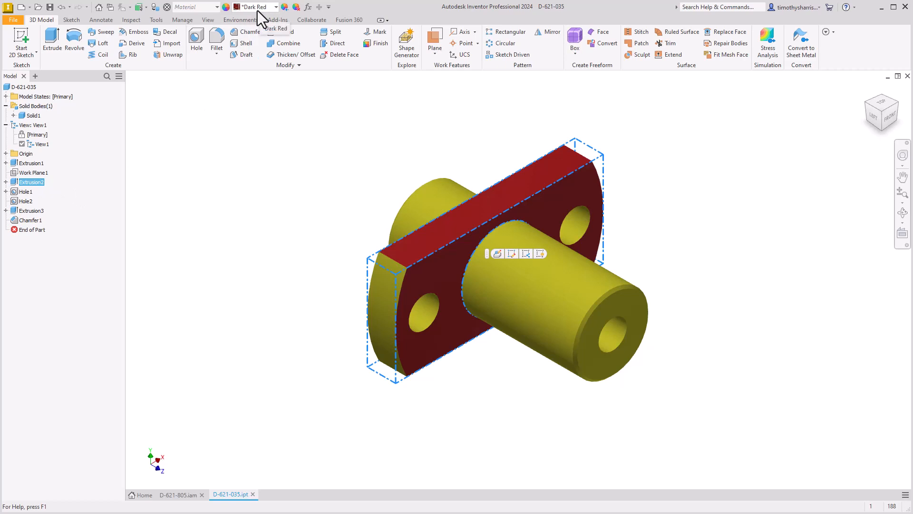
click(303, 210)
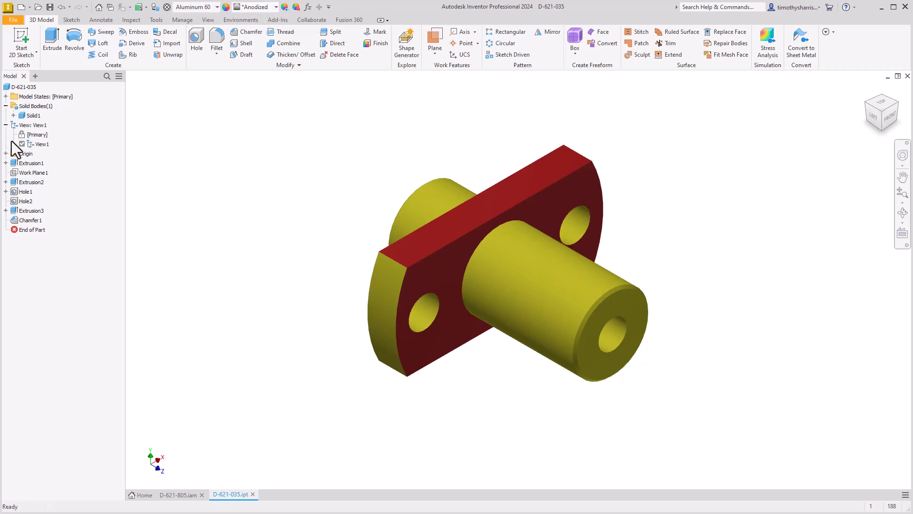
click(33, 115)
click(324, 149)
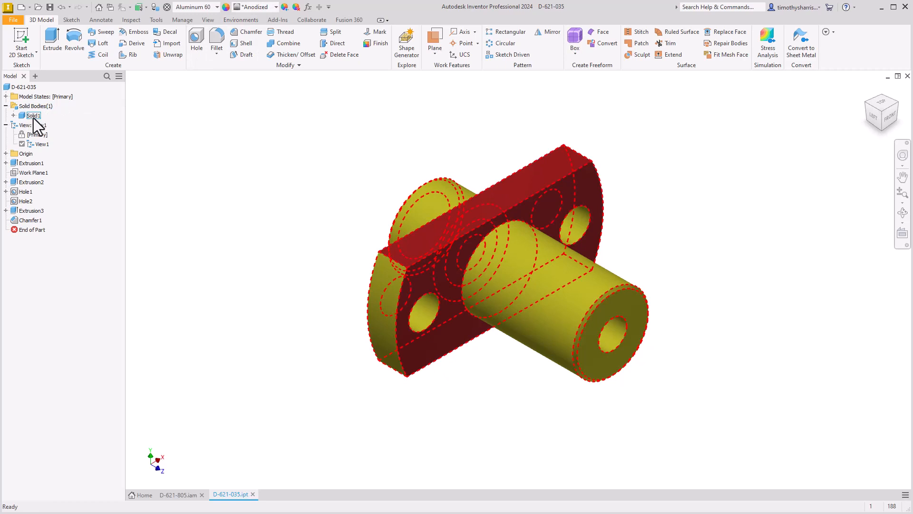
click(31, 182)
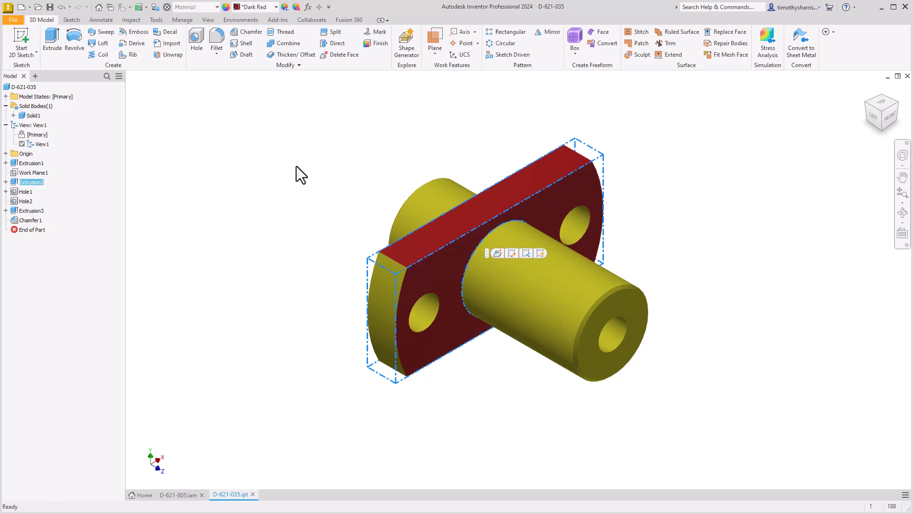
click(343, 201)
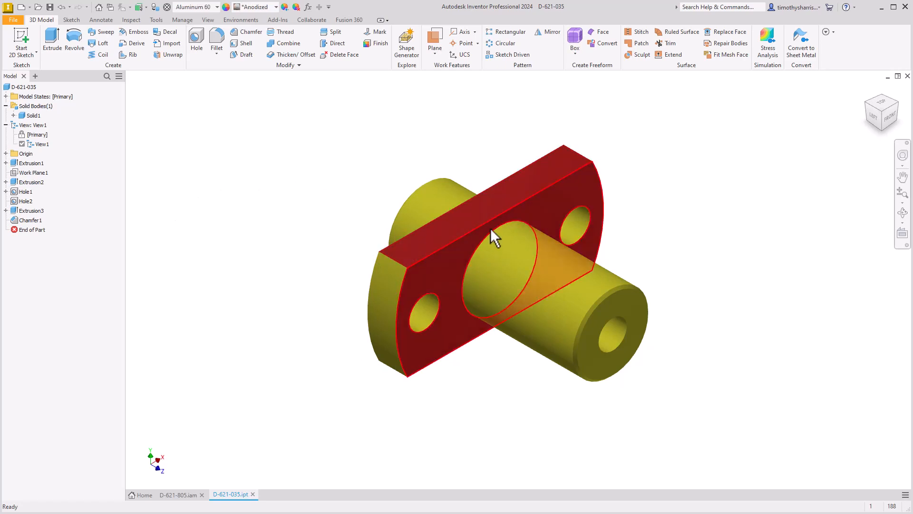
Override the appearance of the flange's long upper face with Green Polished
click(473, 219)
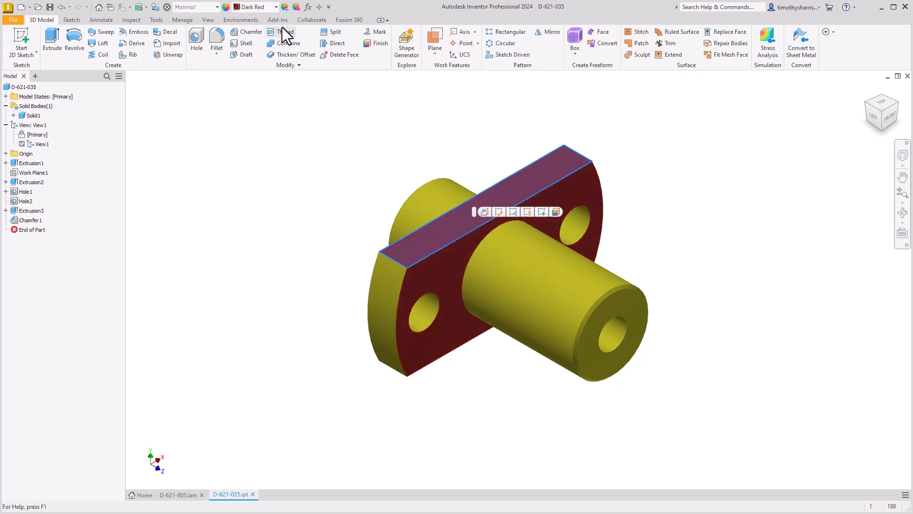
click(276, 6)
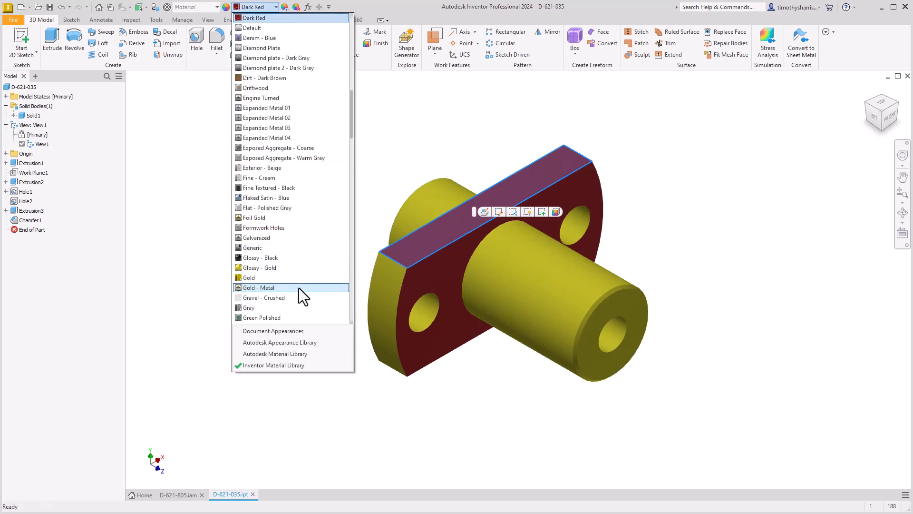
click(277, 317)
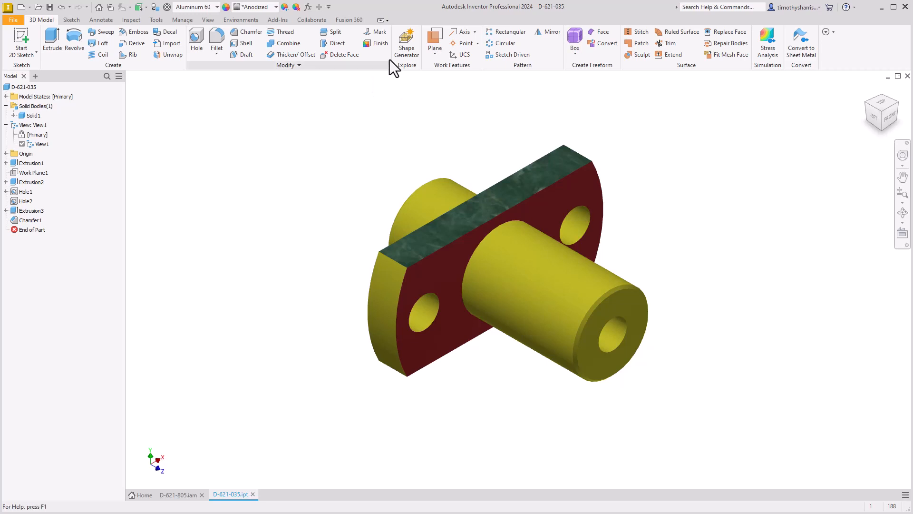
Start the Finish command and examine the finish XML file and its path in the Inventor 2024 Design Data\XML\en-US folder in File Explorer
click(378, 44)
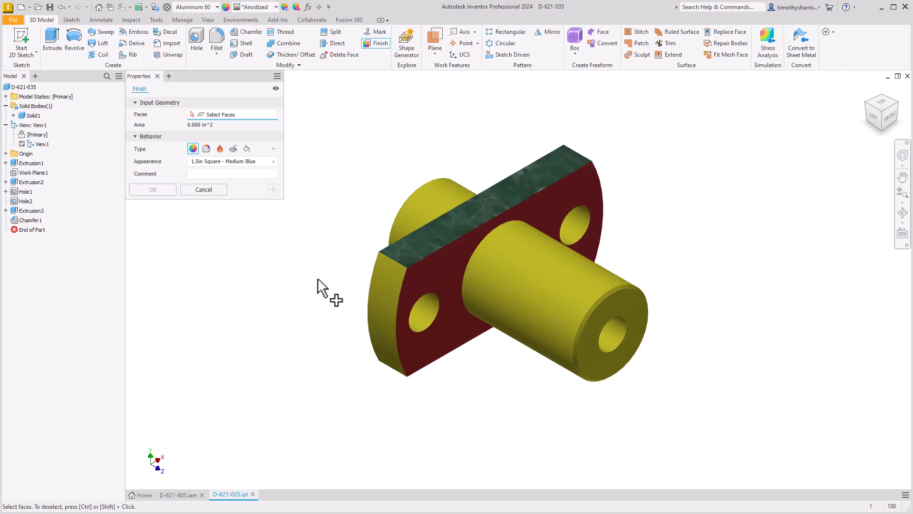
key(alt+Tab)
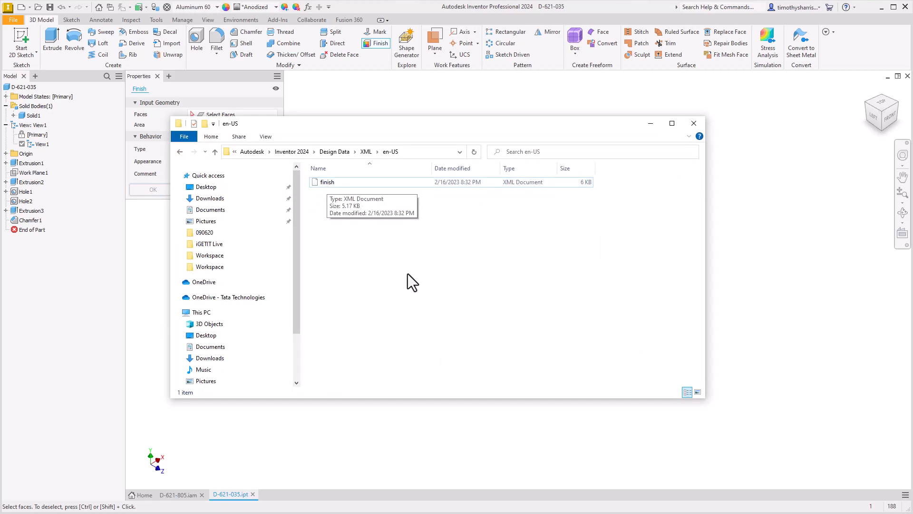
click(426, 151)
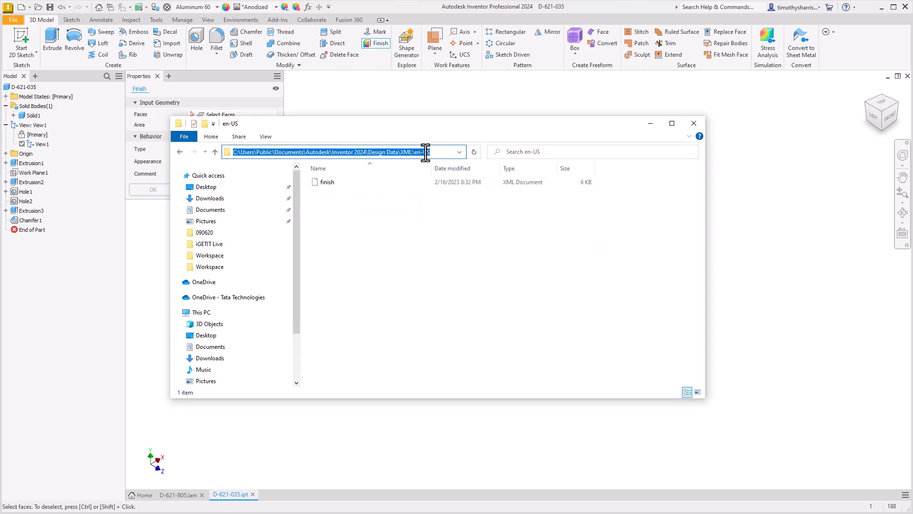
click(427, 151)
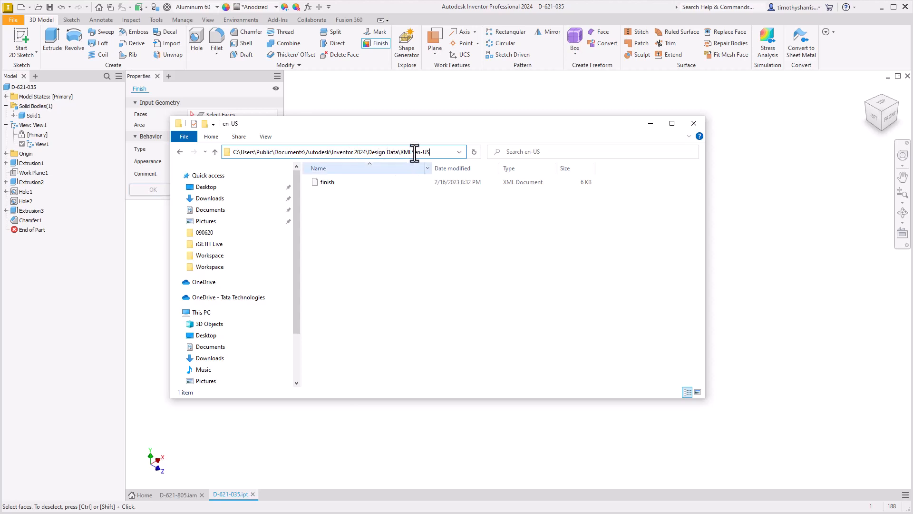
drag(415, 152, 228, 165)
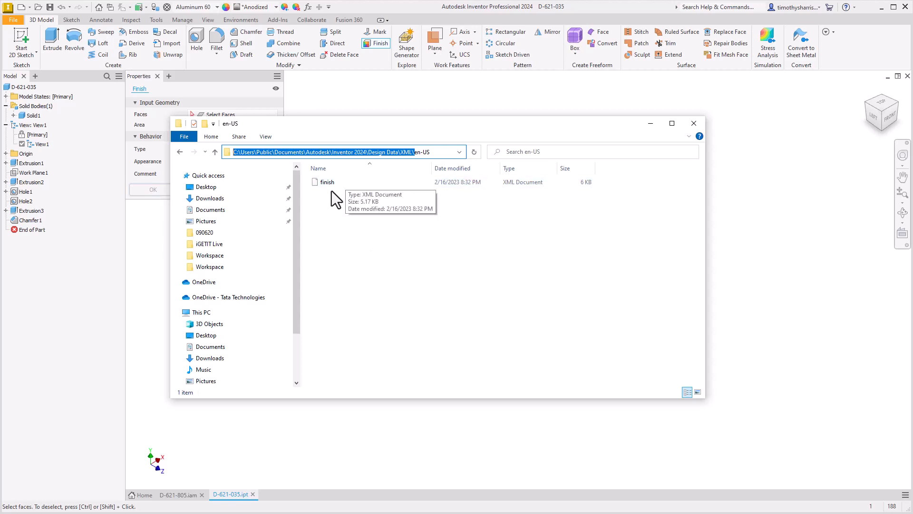
click(327, 183)
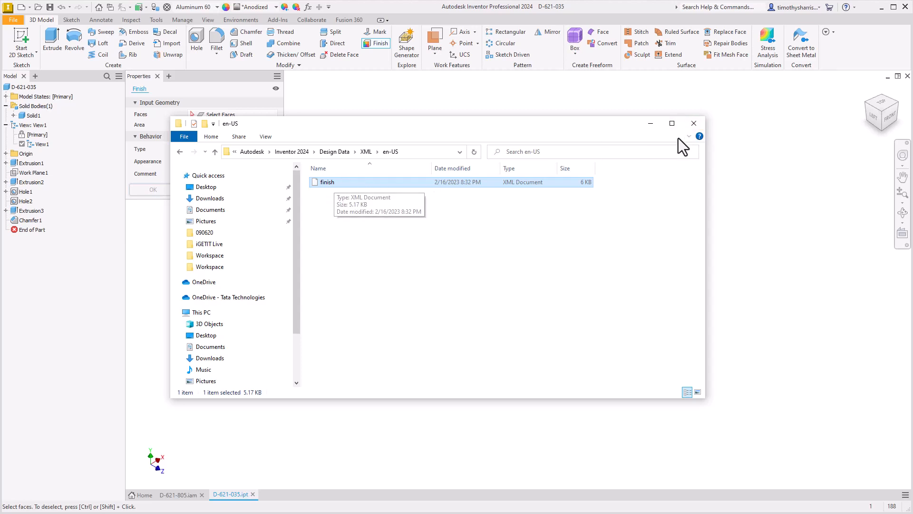
click(694, 124)
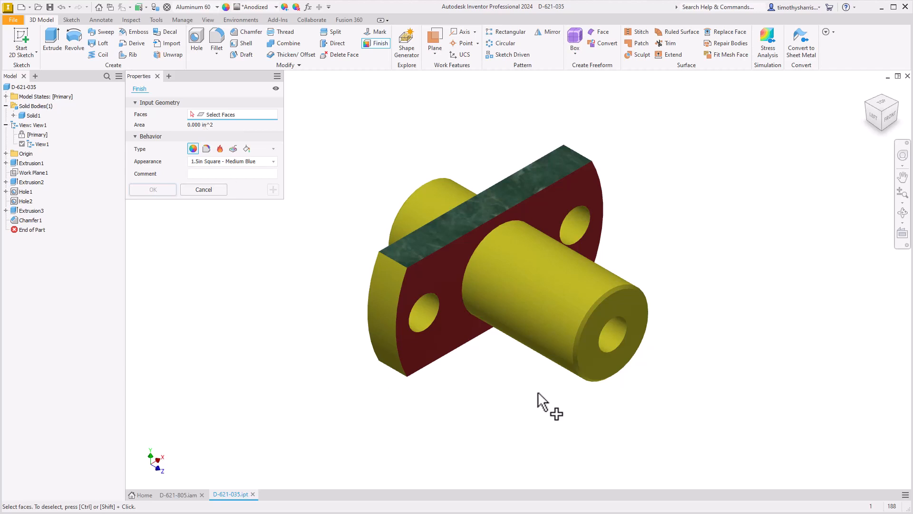
Select the flange's front face and the shaft's front end face for the finish and set its appearance to Cyan
click(450, 262)
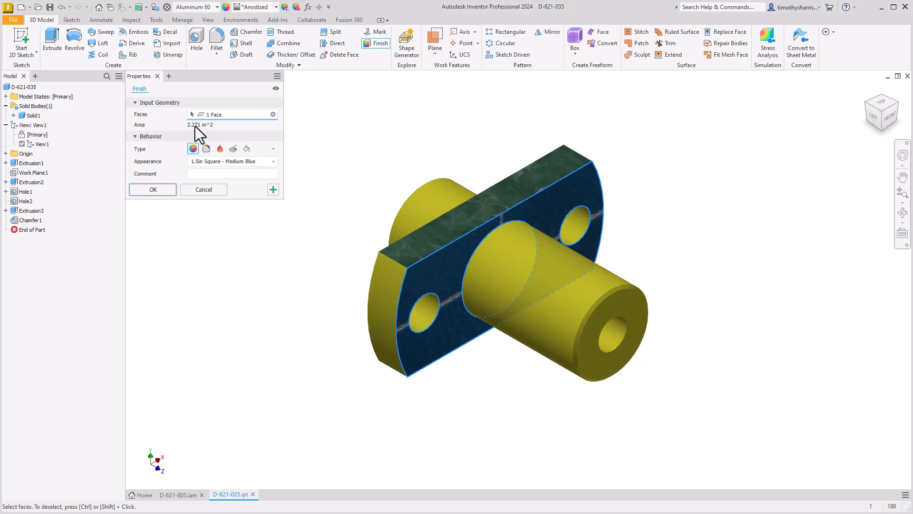
click(624, 297)
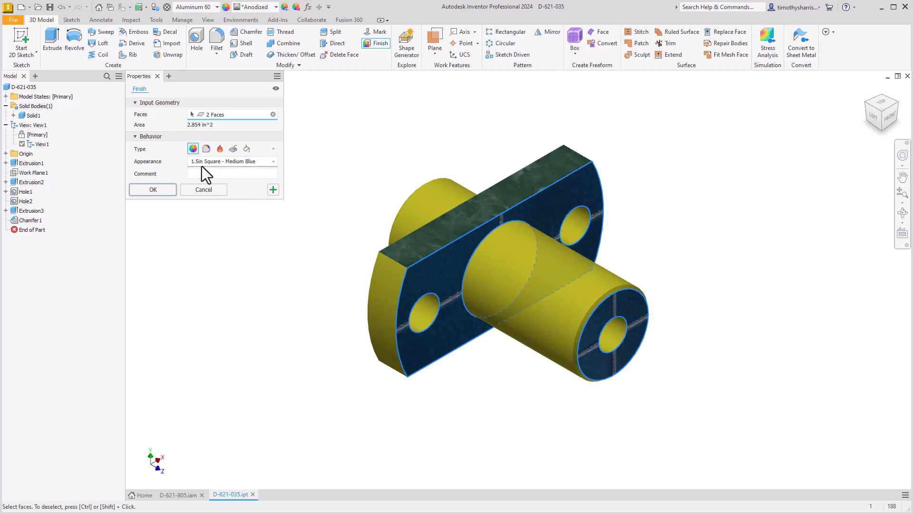
click(231, 162)
scroll(250, 279, down, 10)
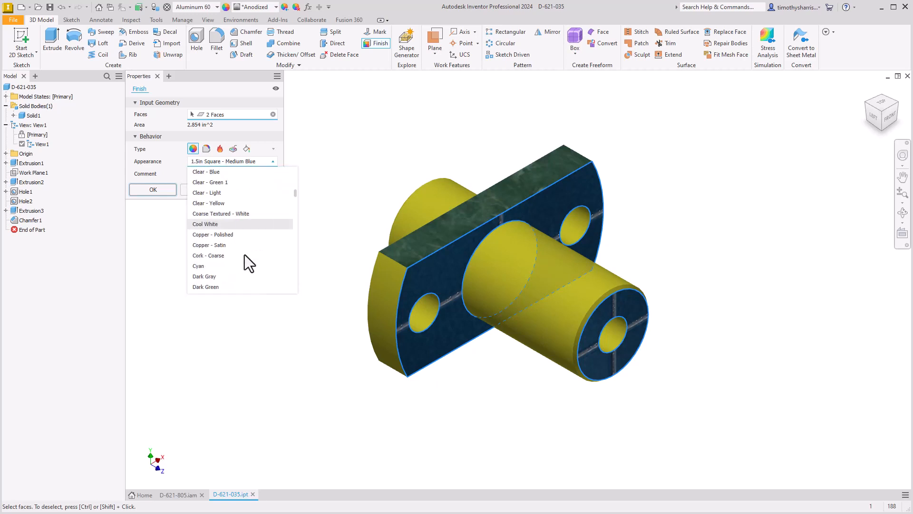
click(222, 266)
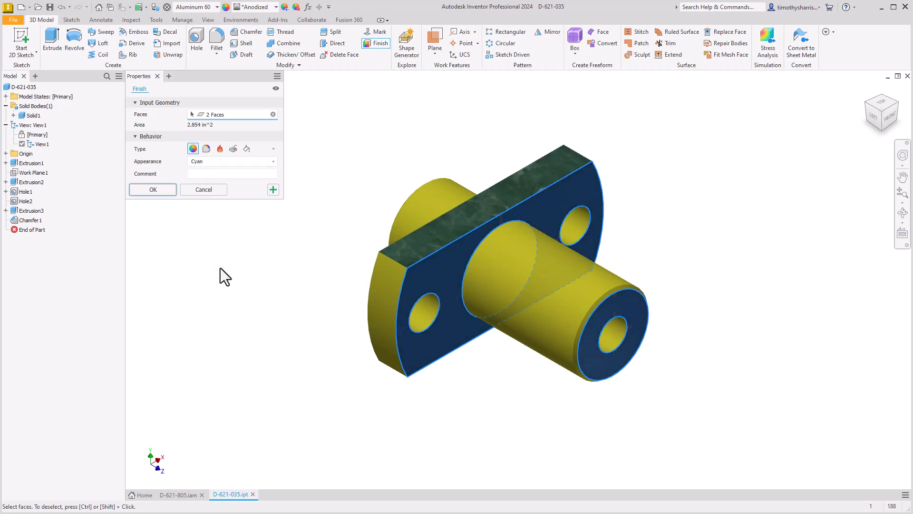
Try Gold and Green Polished as the finish's appearance on the two selected faces
click(226, 161)
scroll(215, 248, down, 5)
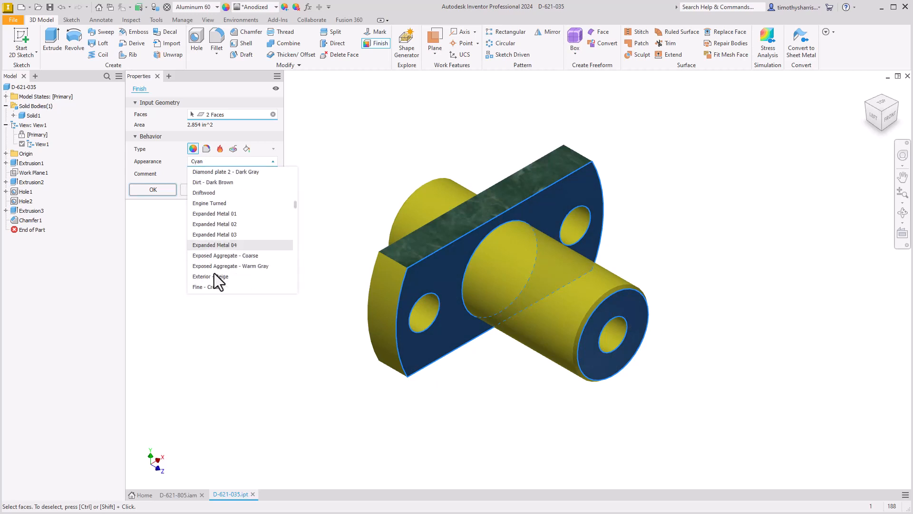
scroll(229, 280, down, 2)
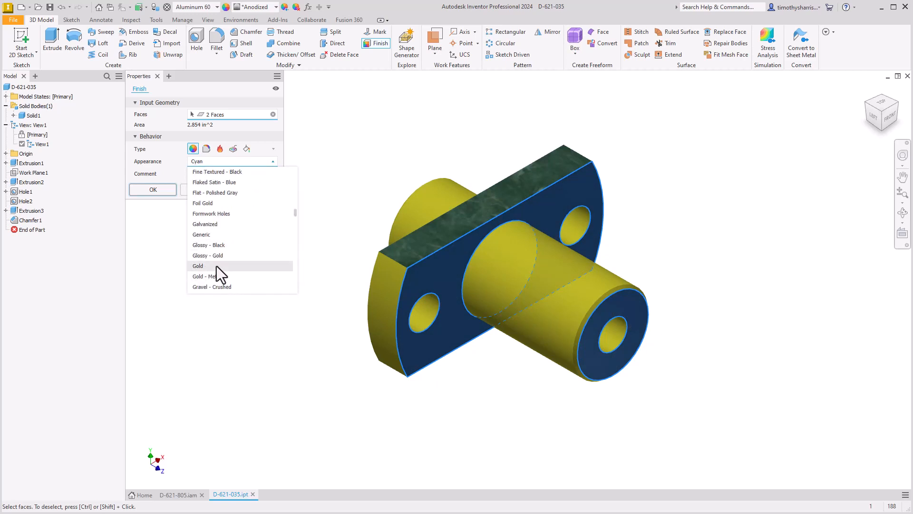
click(216, 267)
click(222, 161)
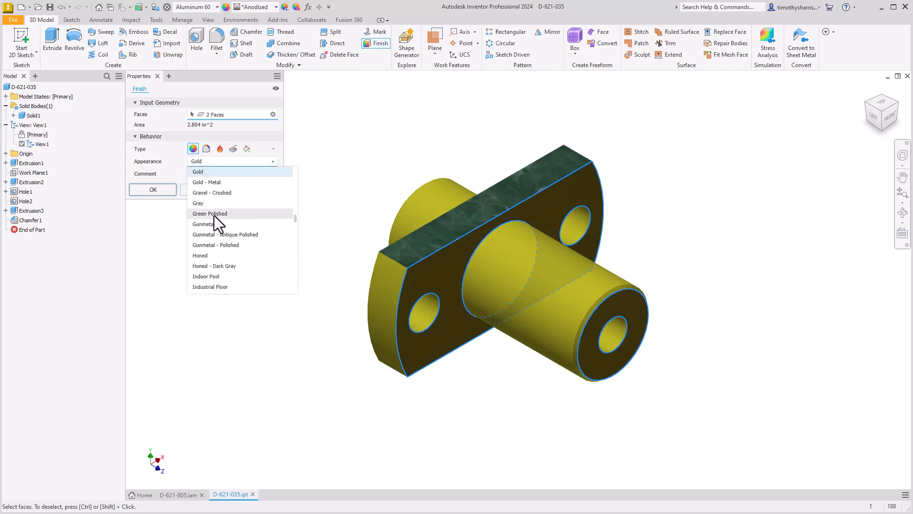
scroll(224, 198, up, 1)
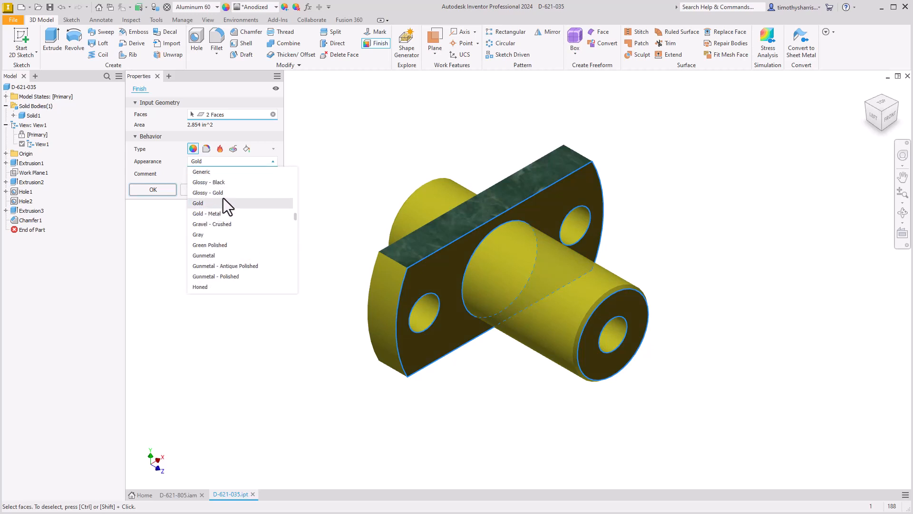
click(217, 245)
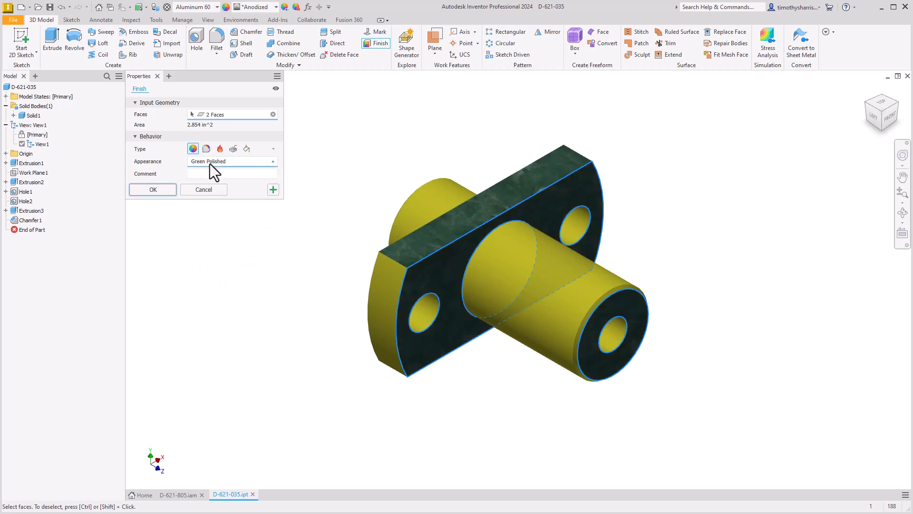
Set the finish's appearance to Pink, add the comment "Test" and create the finish
click(221, 162)
scroll(210, 280, down, 3)
scroll(210, 276, down, 8)
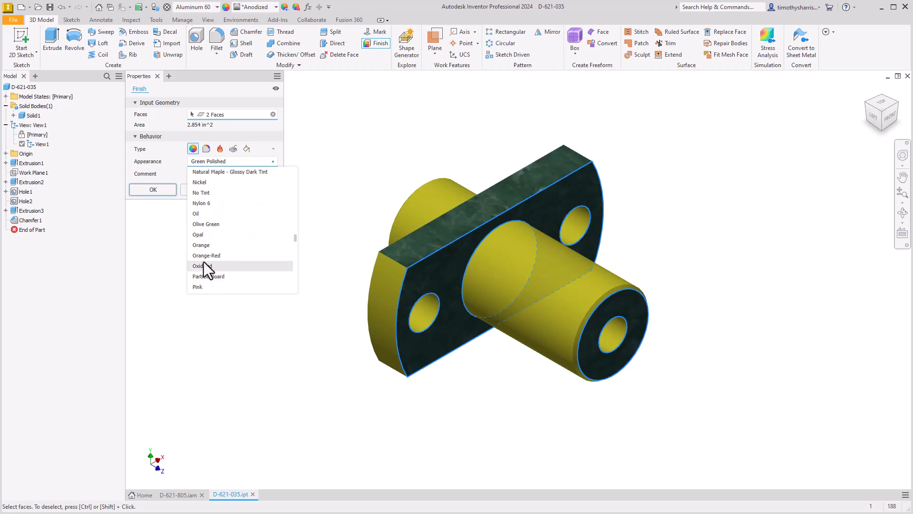
click(205, 287)
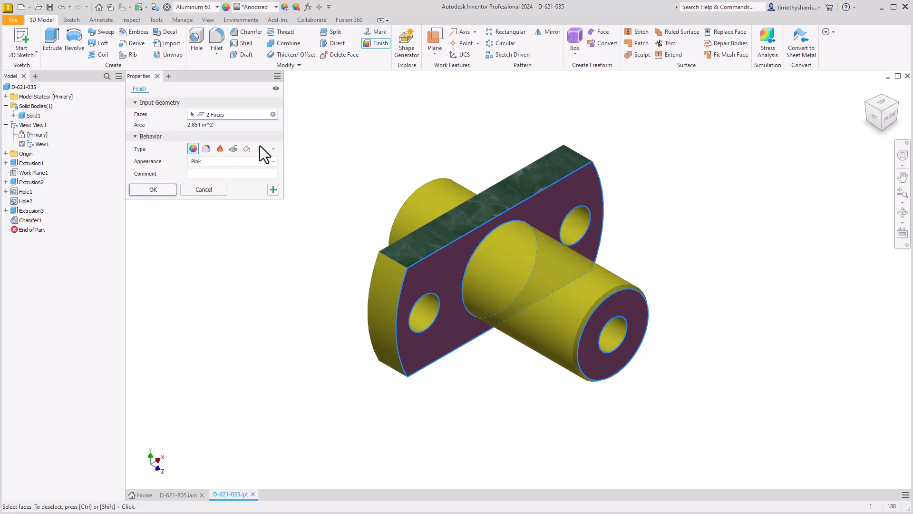
click(236, 173)
text(Tew)
key(BackSpace)
text(st)
click(150, 189)
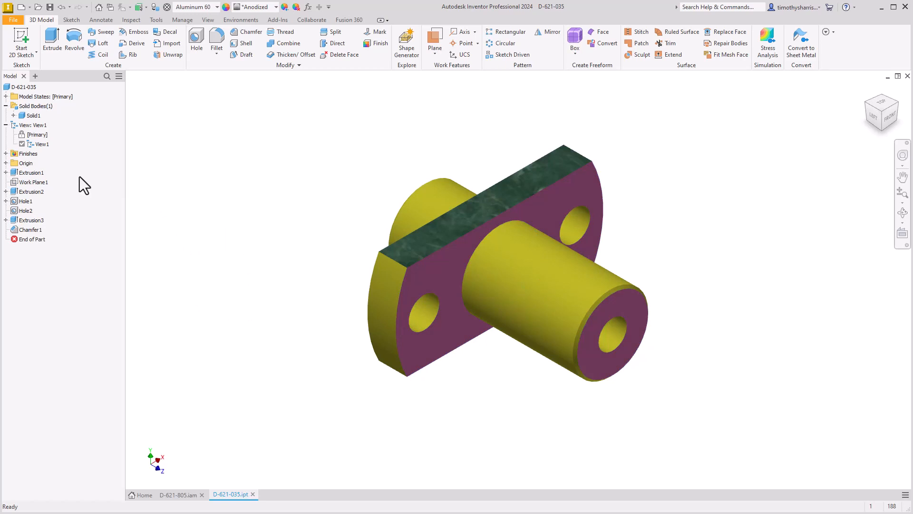
Expand the Finishes folder and select the finish inside it to check which faces it covers
click(6, 154)
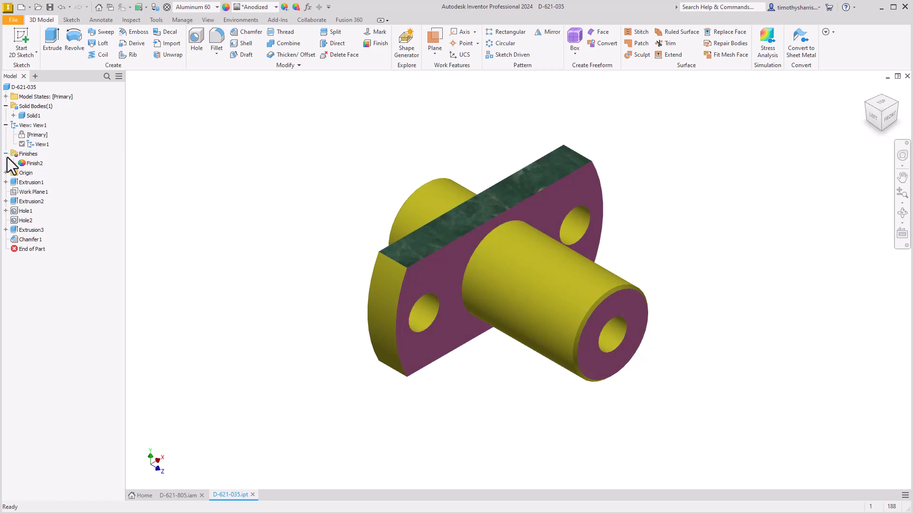
click(41, 165)
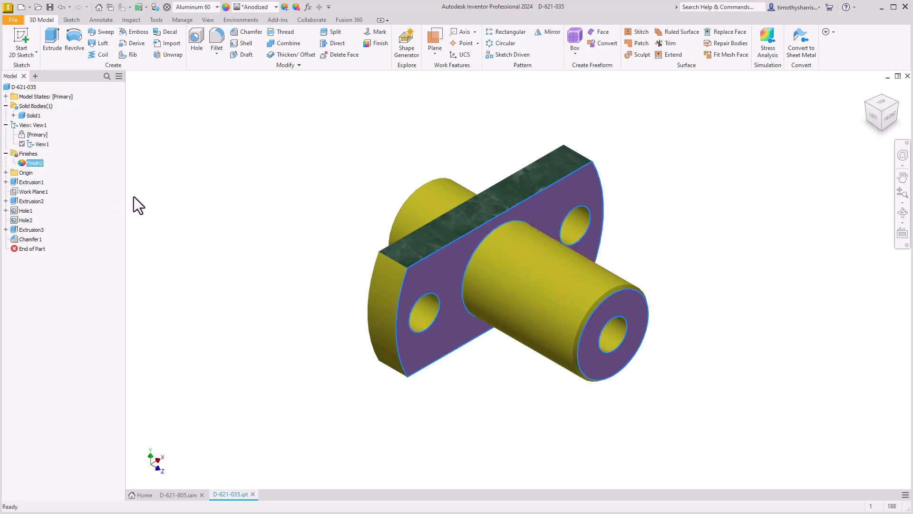
click(212, 156)
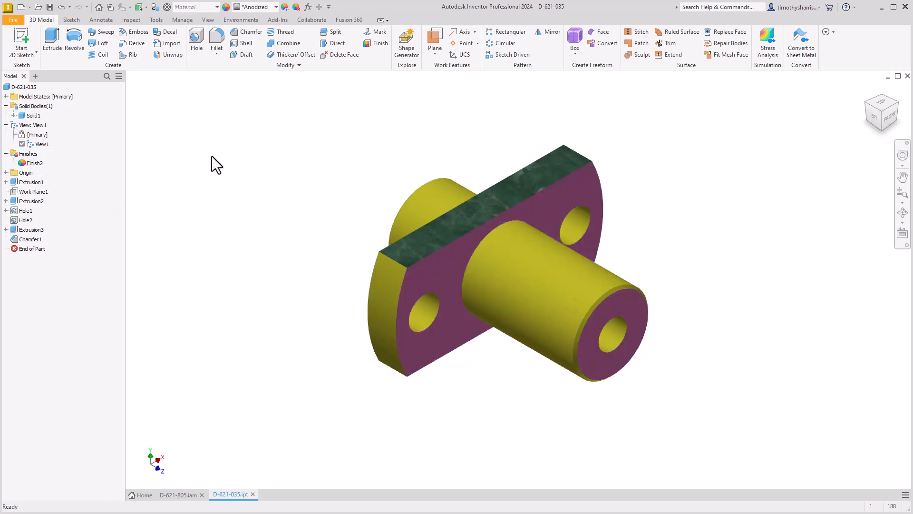
Edit the existing finish and change its appearance to Sky Blue Medium
right_click(36, 163)
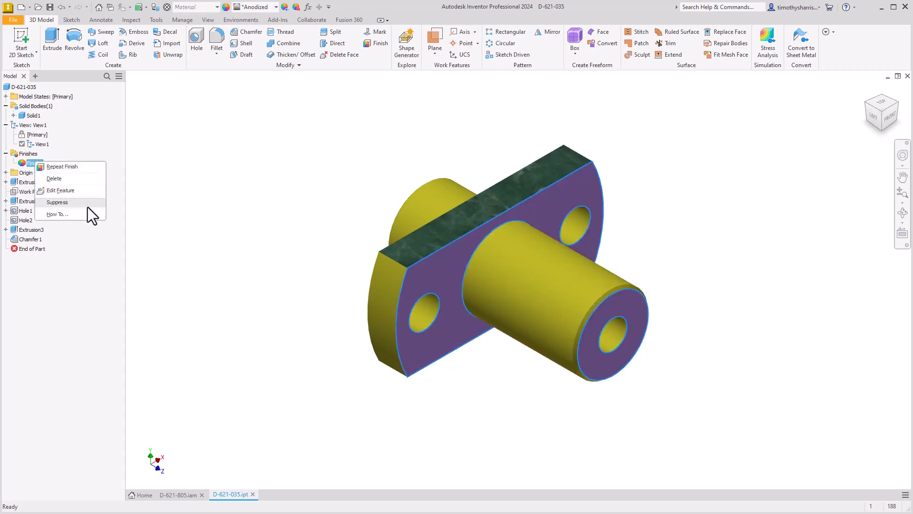
click(67, 192)
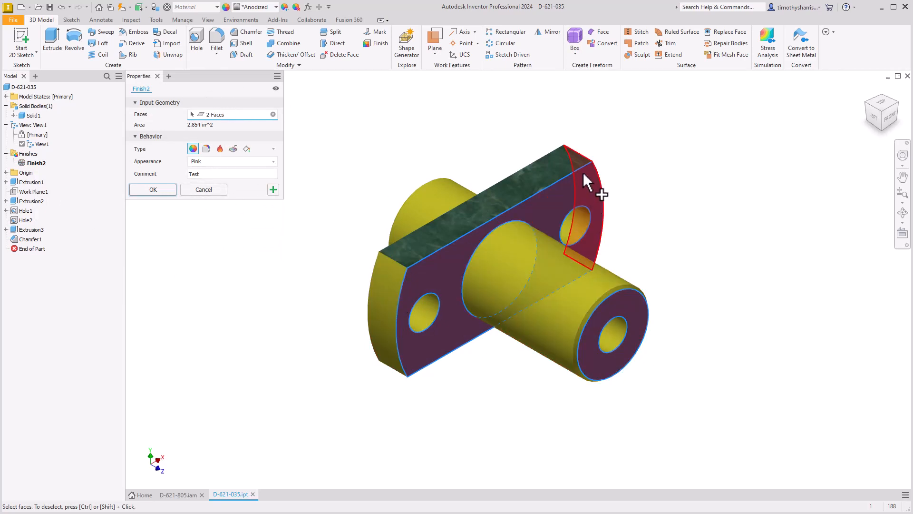
click(235, 164)
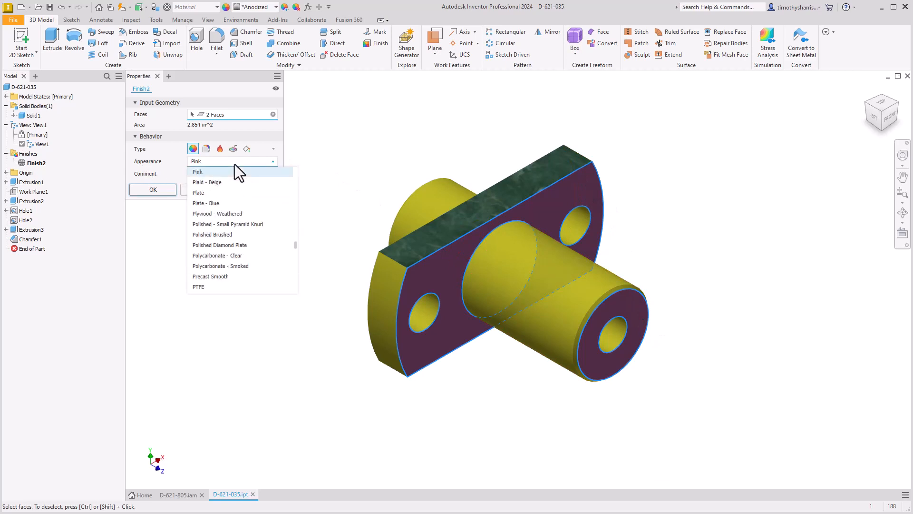
scroll(224, 276, down, 5)
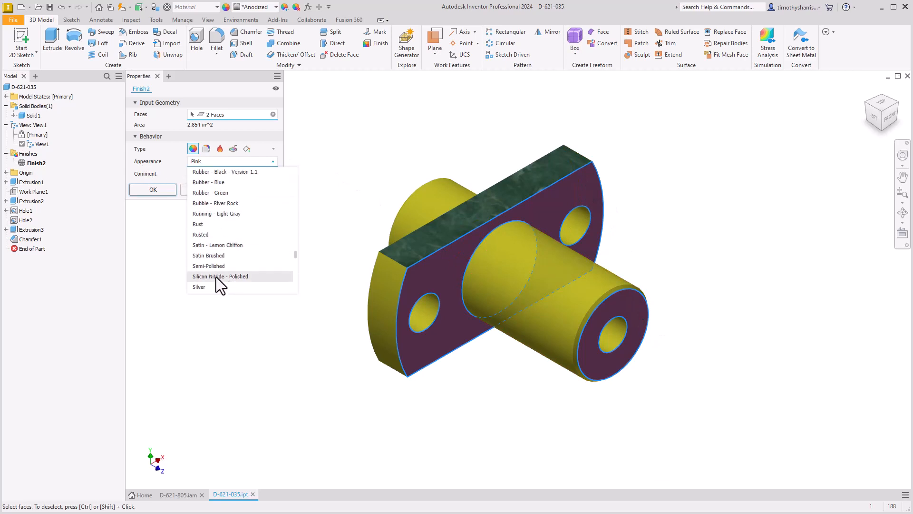
scroll(216, 277, down, 2)
click(213, 256)
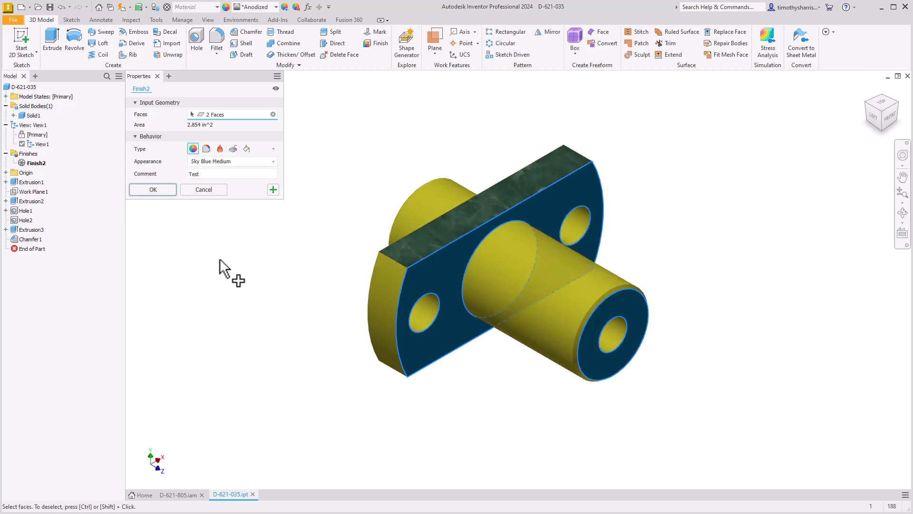
click(150, 190)
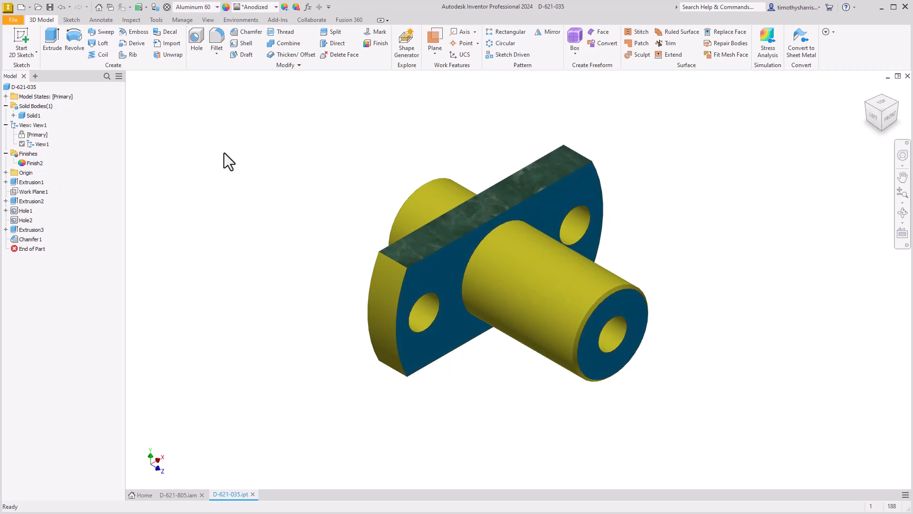
Clear all appearance overrides from the part, its body, features and faces
click(296, 10)
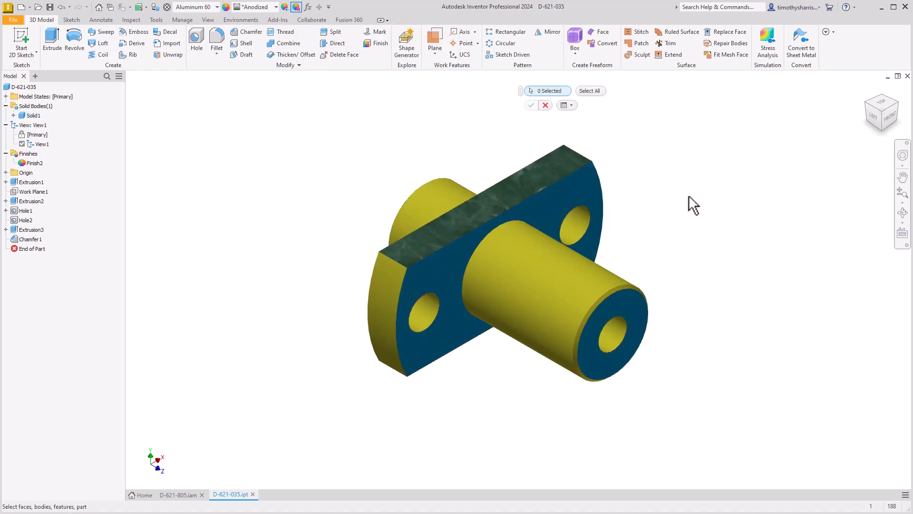
click(590, 90)
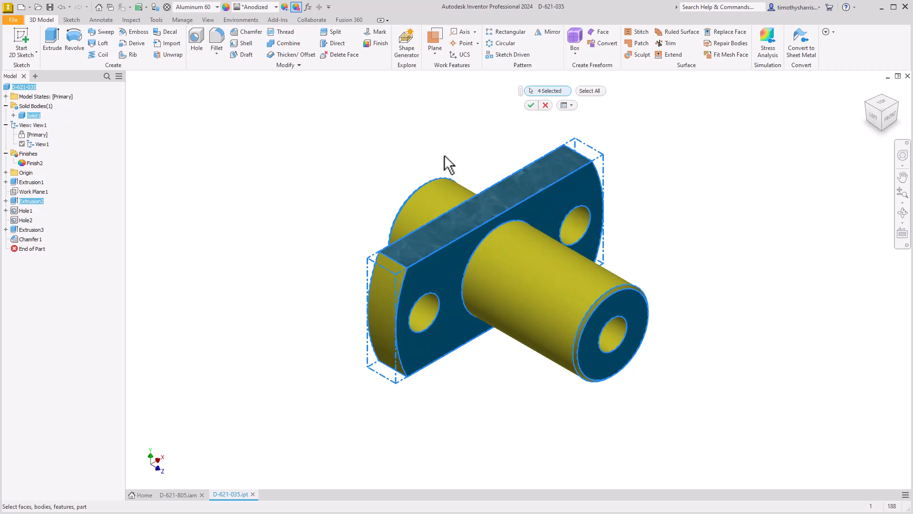
click(531, 106)
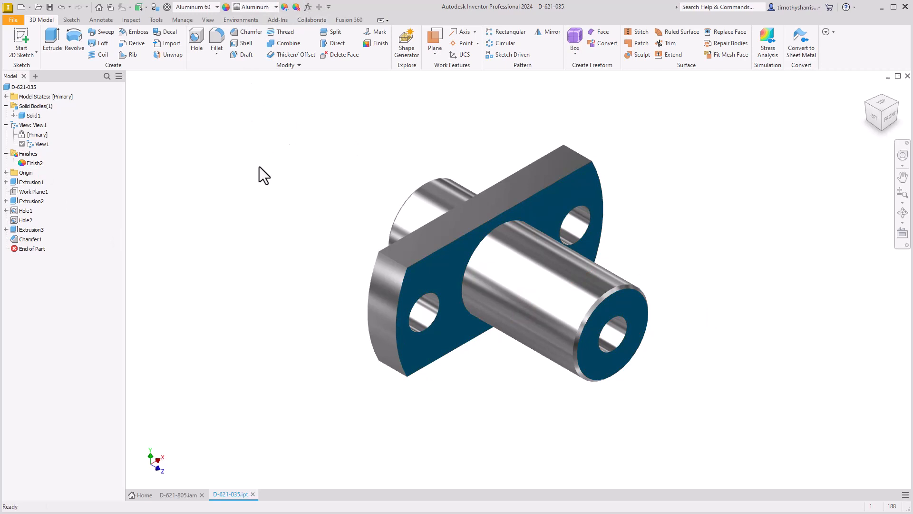
Open the part's Parameters table and examine the area, appearance and comment entries under Finish Parameters
click(155, 21)
click(181, 20)
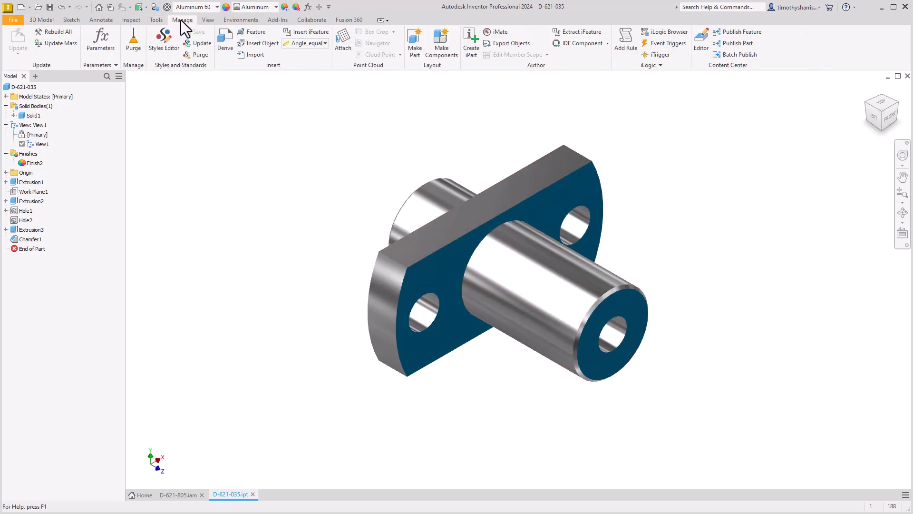
click(101, 44)
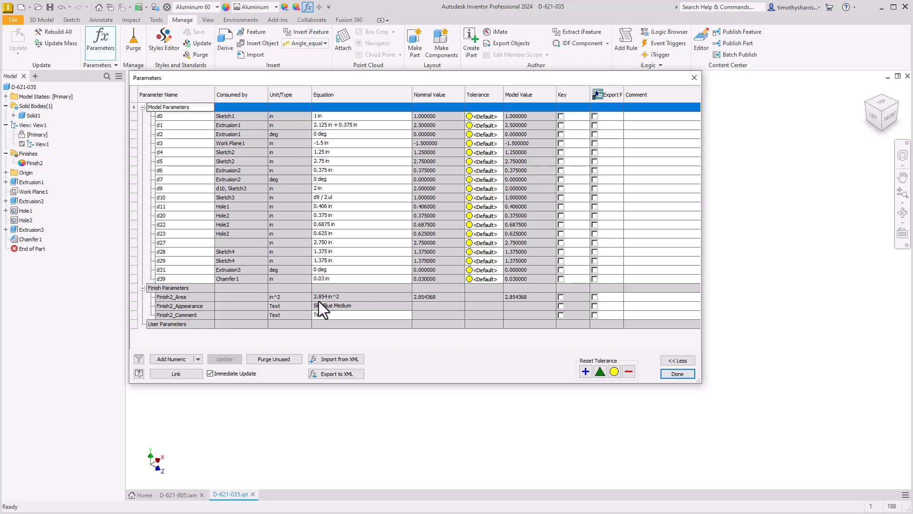
click(350, 298)
click(350, 307)
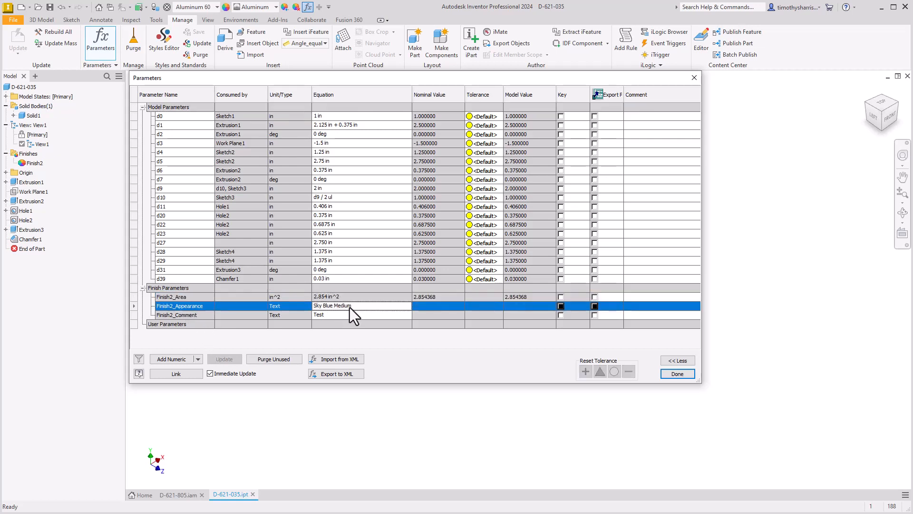
click(350, 289)
click(350, 297)
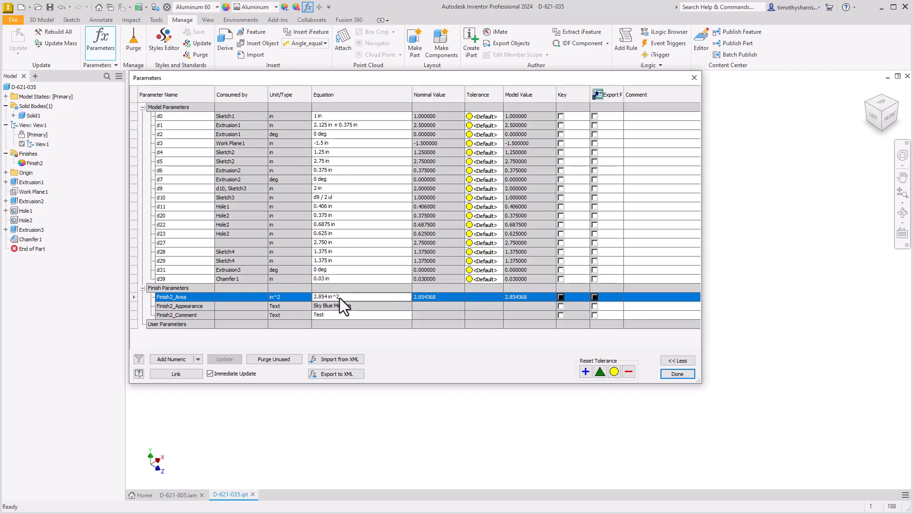
click(335, 305)
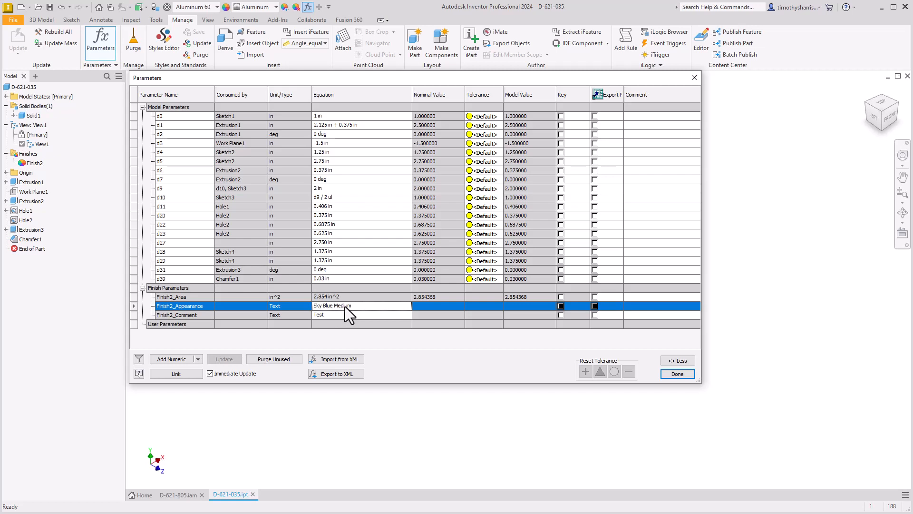
click(187, 316)
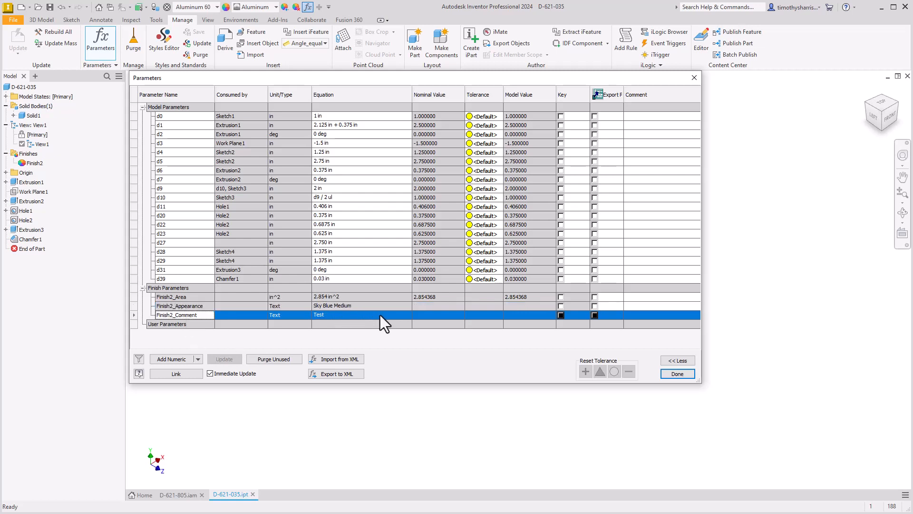
click(336, 315)
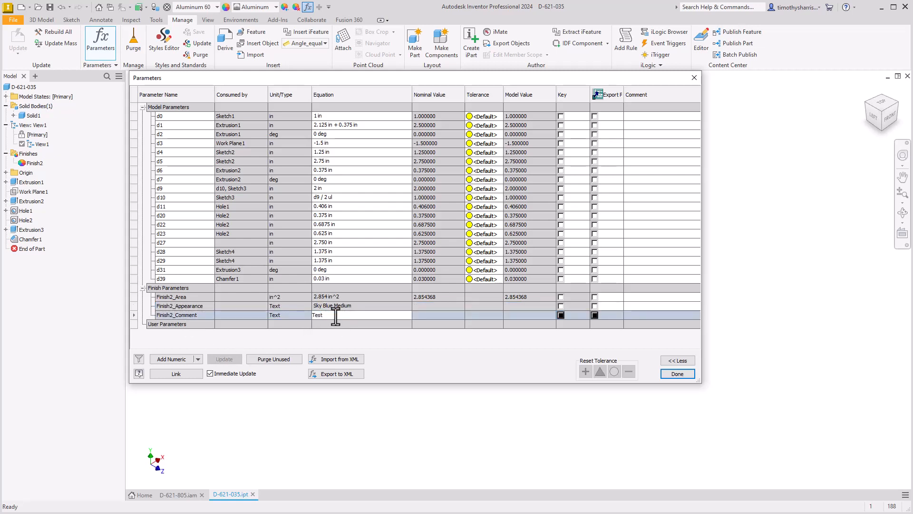
Check whether the finish's area and appearance parameters can be edited, and open the Finish2_Comment value for editing
click(361, 296)
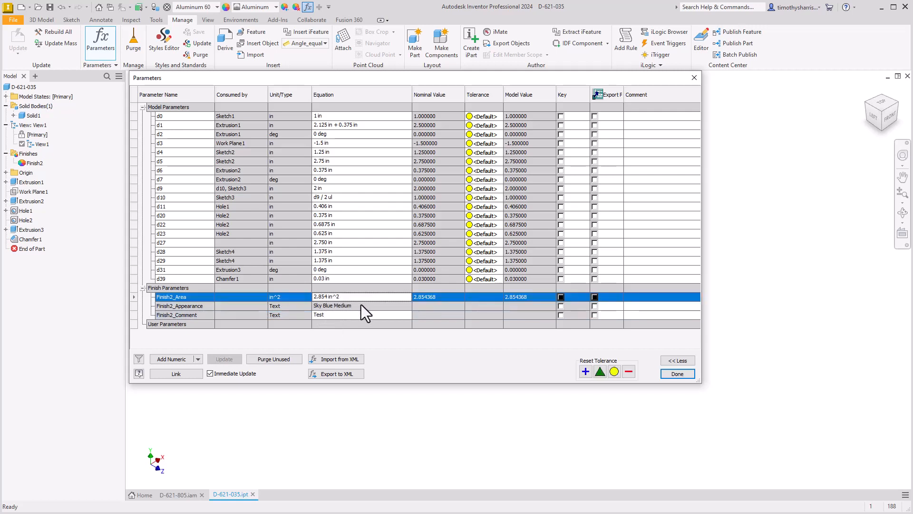
click(361, 304)
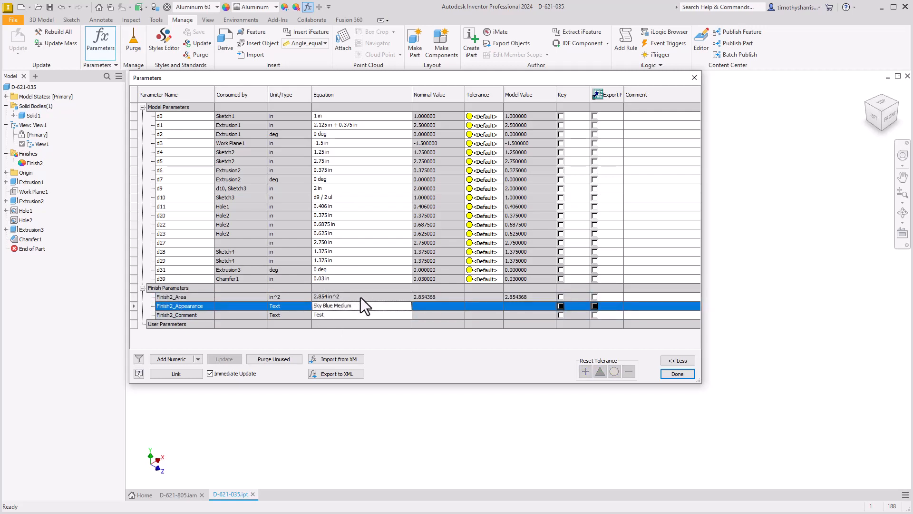
click(361, 298)
click(360, 304)
click(359, 297)
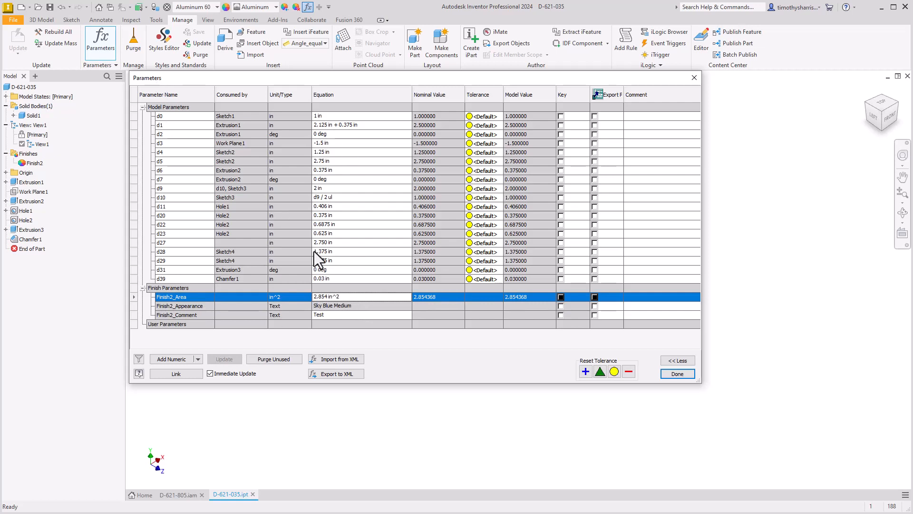
click(369, 304)
click(367, 299)
click(367, 304)
click(357, 315)
click(347, 318)
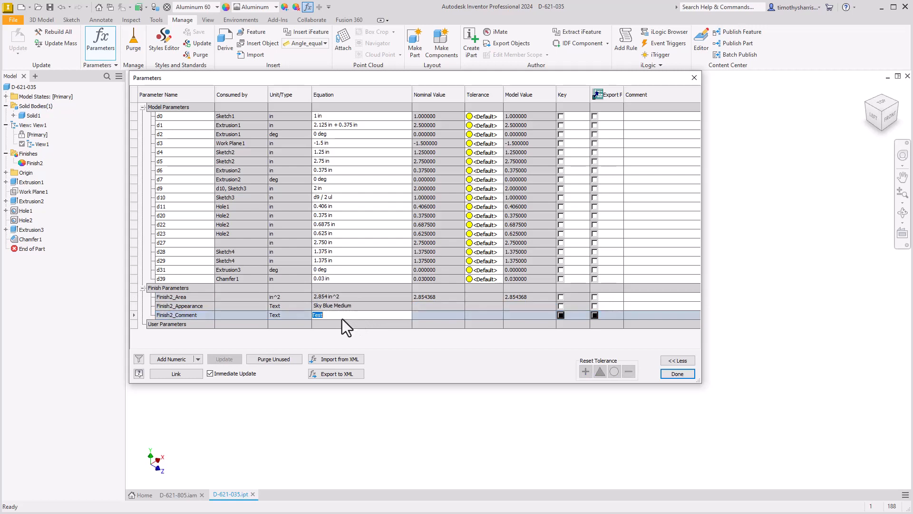
Compare the editability of the existing finish's area, appearance and comment values under Finish Parameters, and close the Parameters table
click(340, 317)
click(341, 298)
click(349, 306)
click(345, 314)
click(347, 298)
click(349, 307)
click(348, 317)
click(350, 298)
click(349, 298)
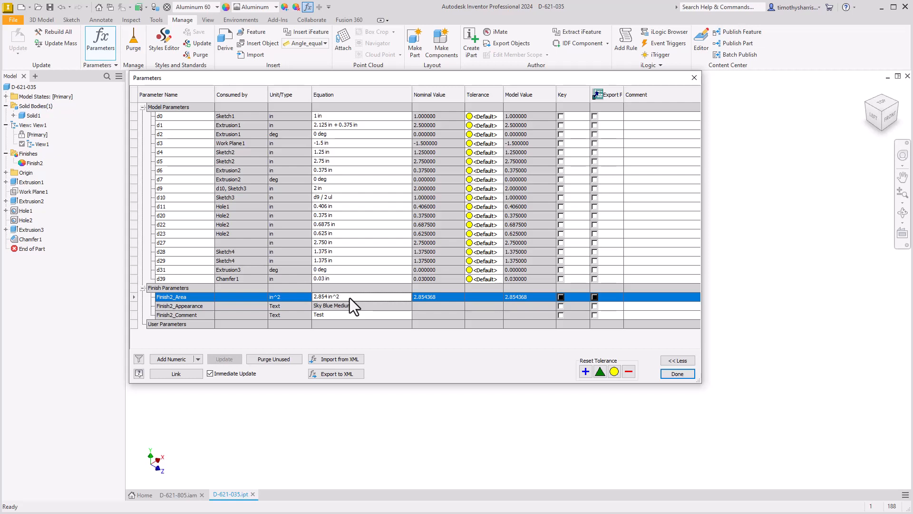
click(345, 307)
click(350, 313)
click(352, 296)
click(674, 375)
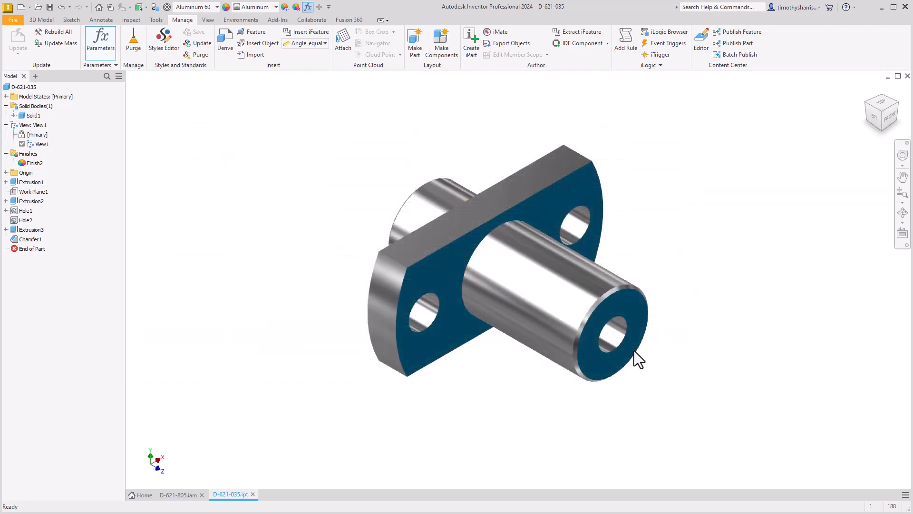
Start a material coating Finish on the front cylindrical face with process Zn8/An and set its appearance to Zinc Chromate 2
click(43, 19)
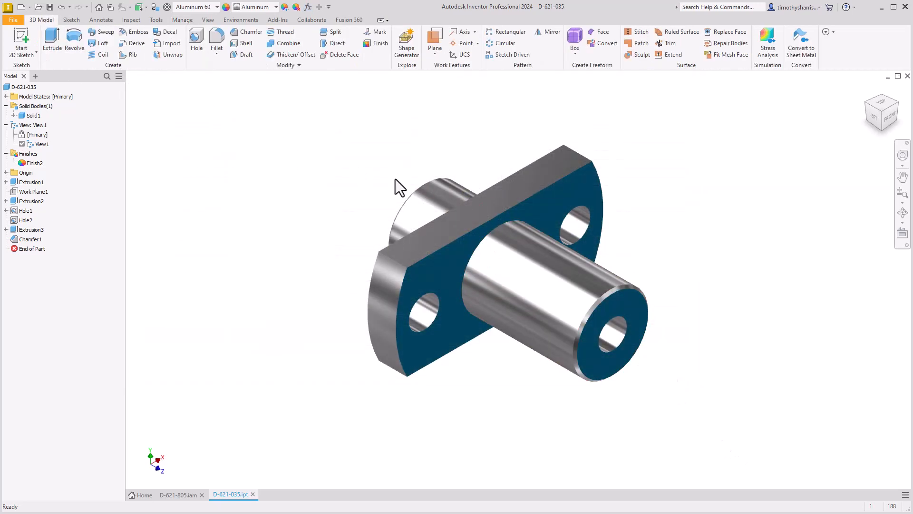
click(381, 44)
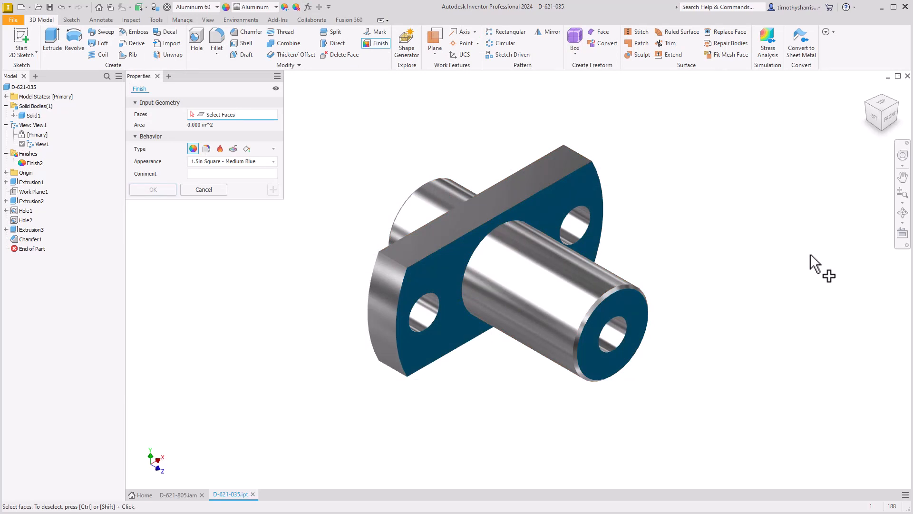
click(560, 269)
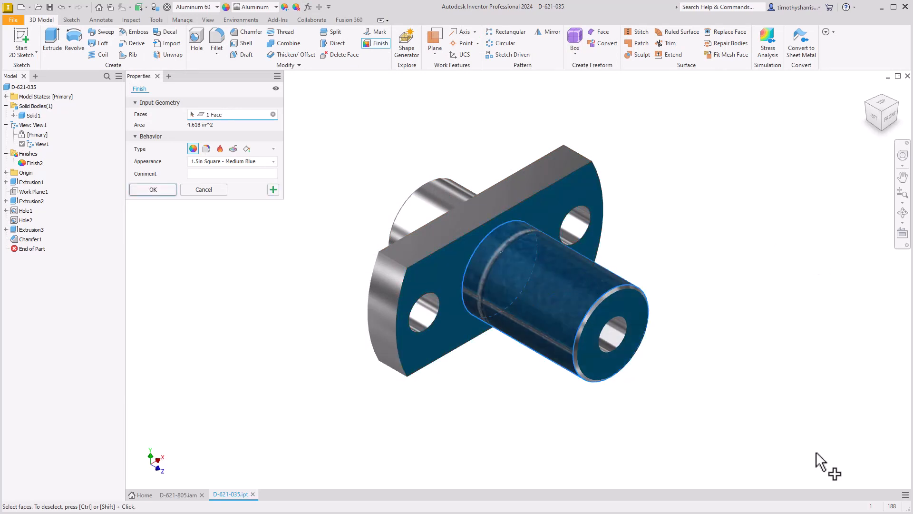
click(206, 149)
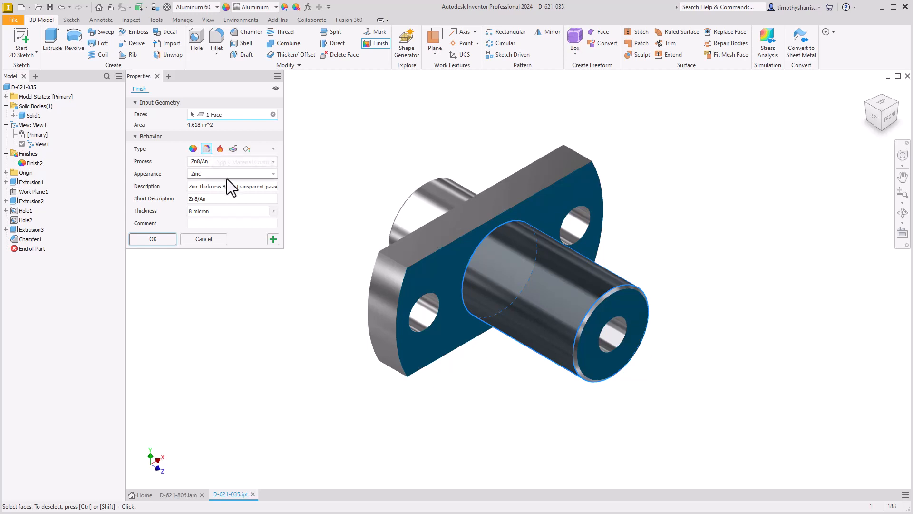
click(273, 161)
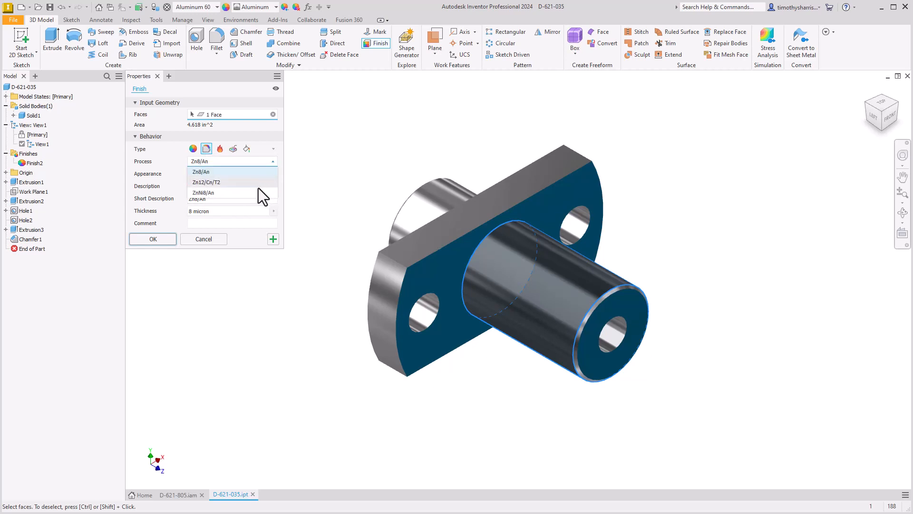
click(162, 162)
click(232, 174)
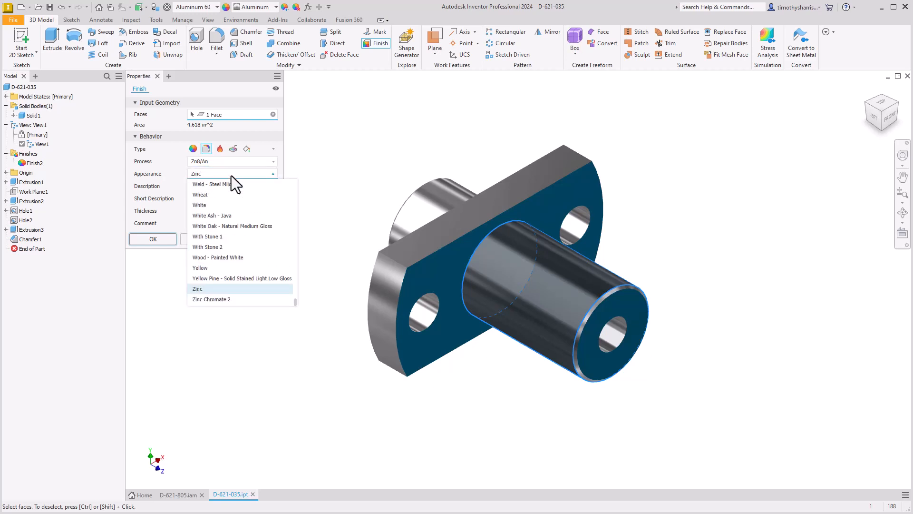
click(221, 300)
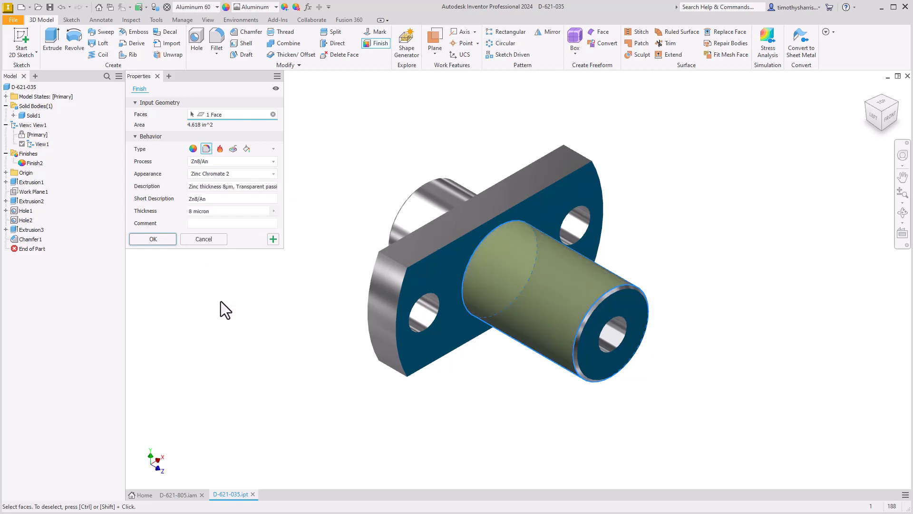
Review the coating's description, short description, thickness options and comment field, and create the finish
click(210, 186)
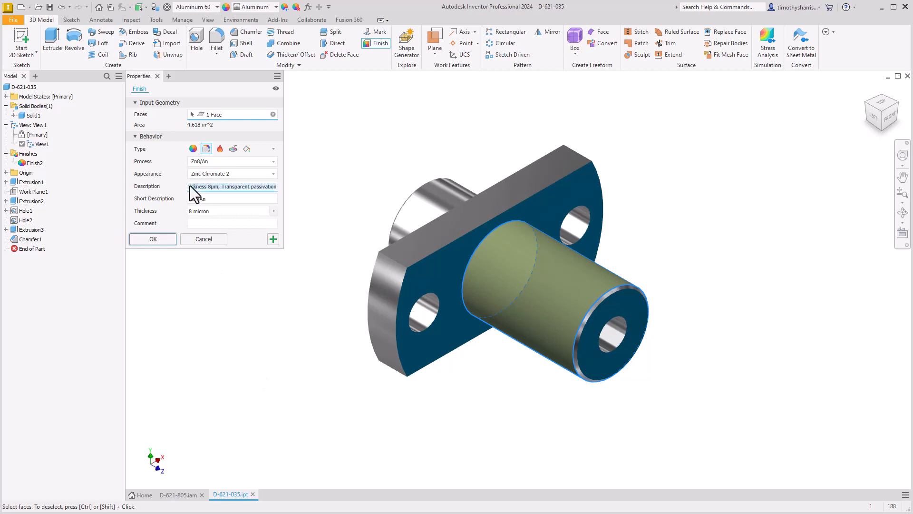
click(214, 190)
drag(210, 189, 187, 189)
click(205, 200)
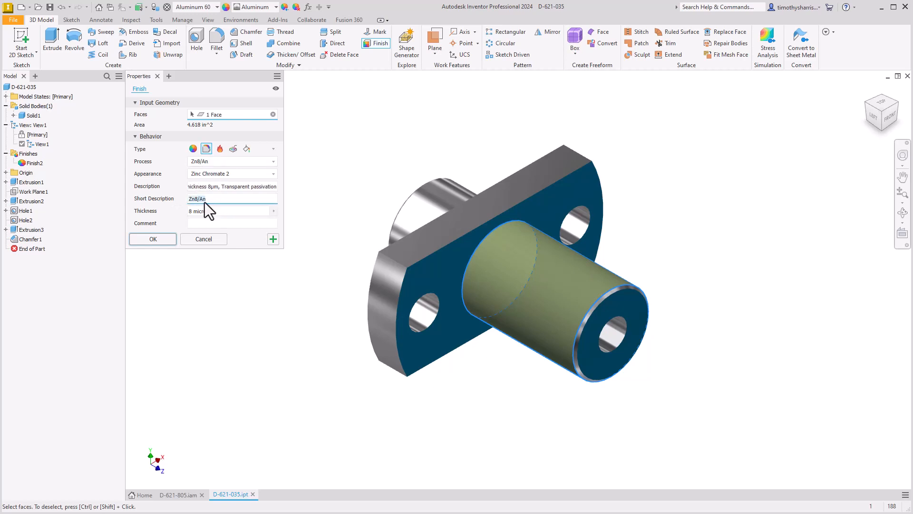
click(215, 212)
click(273, 212)
click(273, 212)
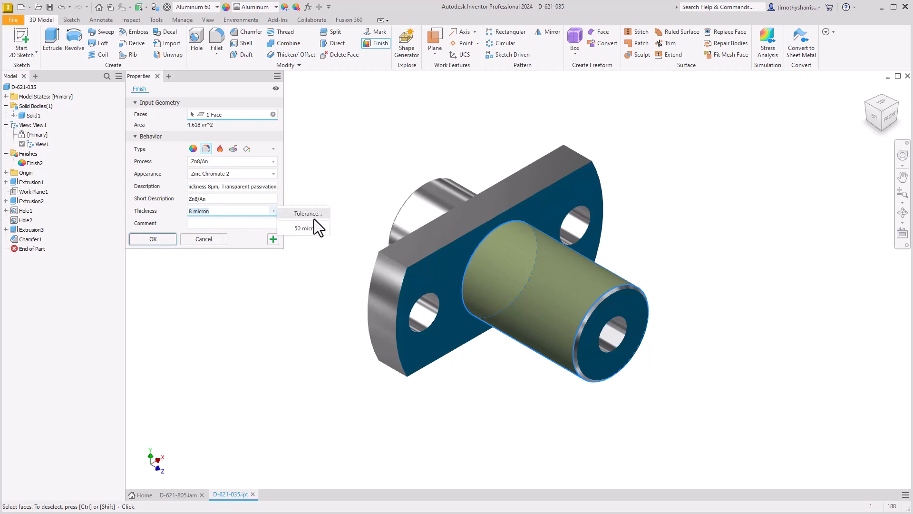
click(208, 225)
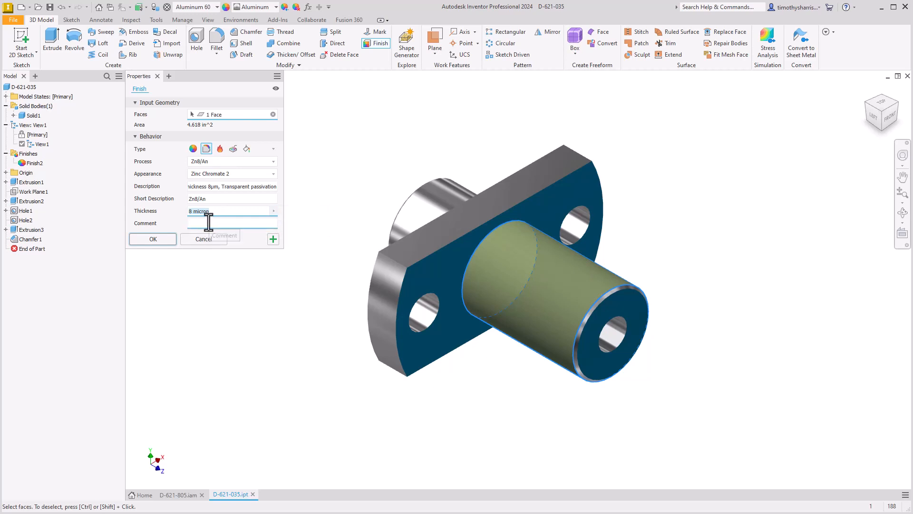
click(153, 239)
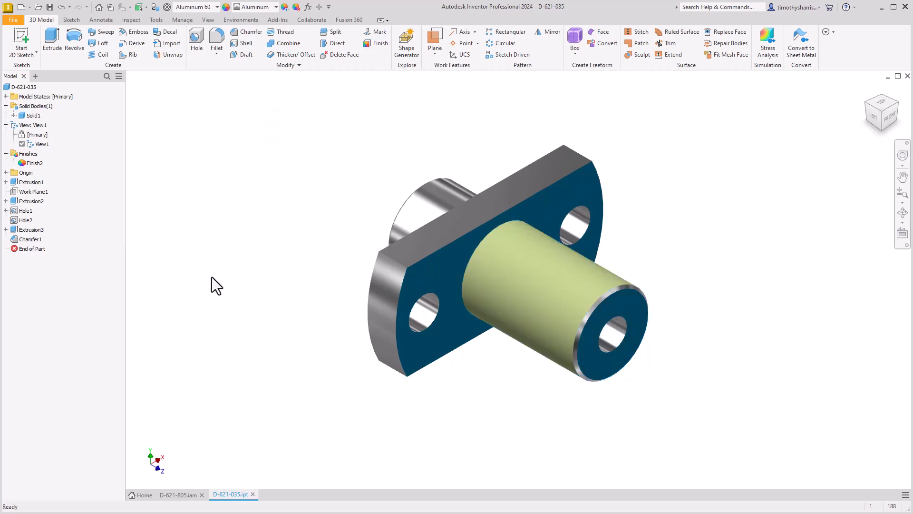
Open the Parameters table and examine each entry of the coating finish, from area and appearance through description and thickness
click(177, 19)
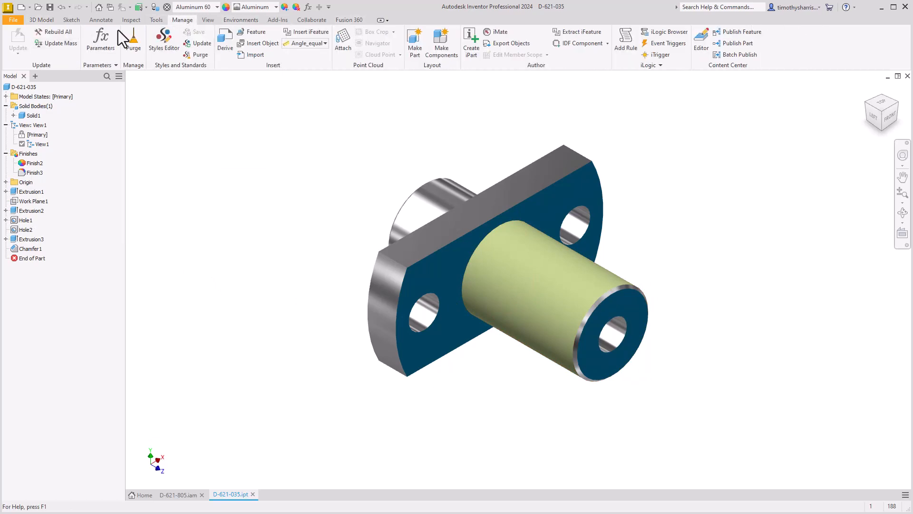
click(108, 39)
scroll(276, 341, down, 2)
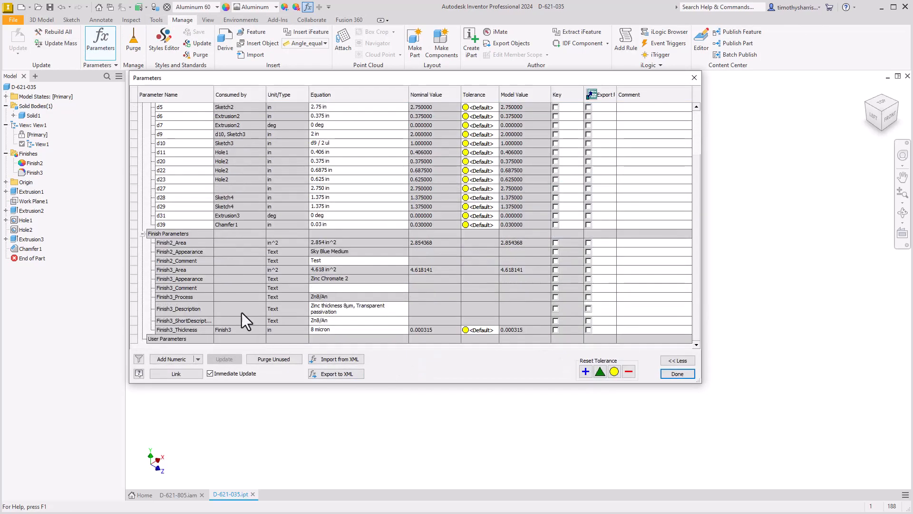
click(162, 270)
click(166, 328)
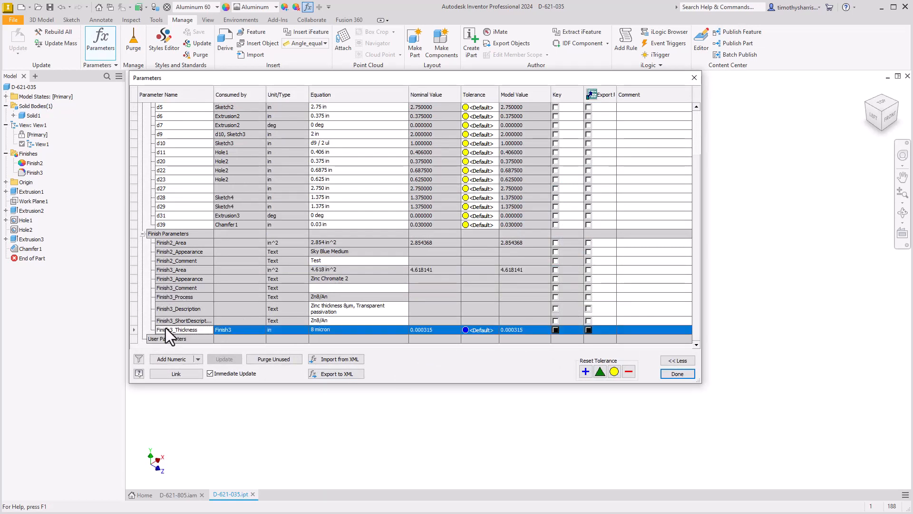
click(173, 280)
click(174, 289)
click(174, 297)
click(175, 308)
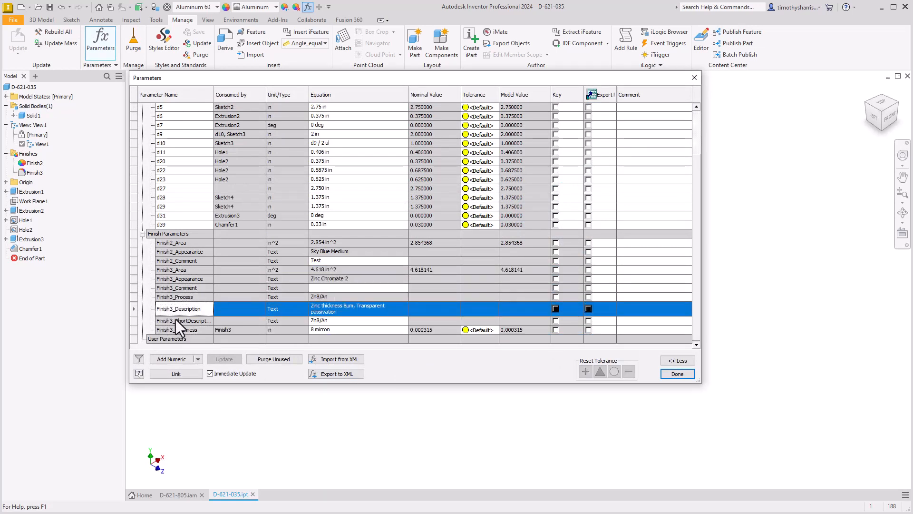
click(176, 321)
click(177, 329)
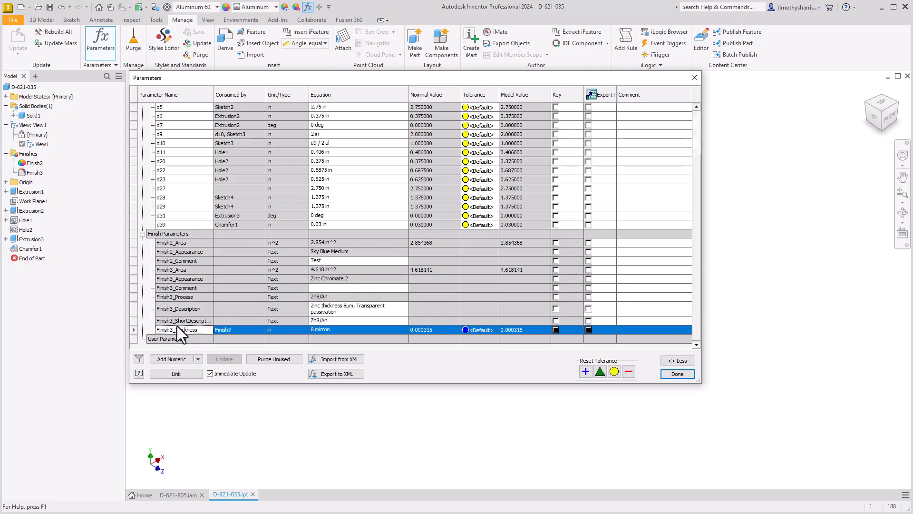
Check the editable description and comment values of the coating finish, and close the Parameters table
click(349, 307)
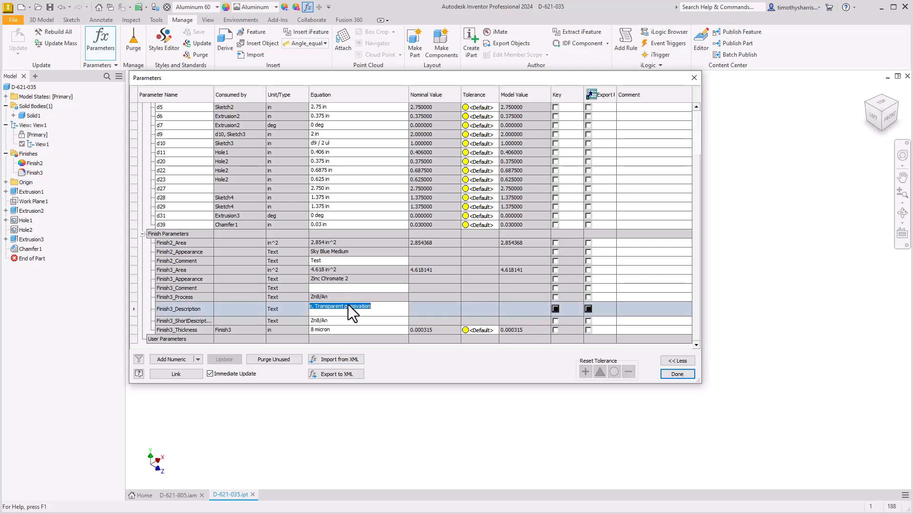
click(385, 291)
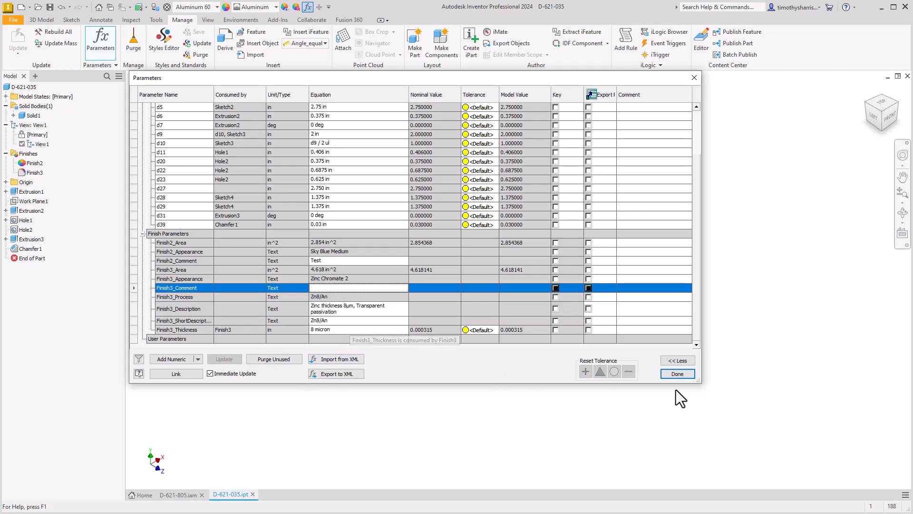
click(677, 373)
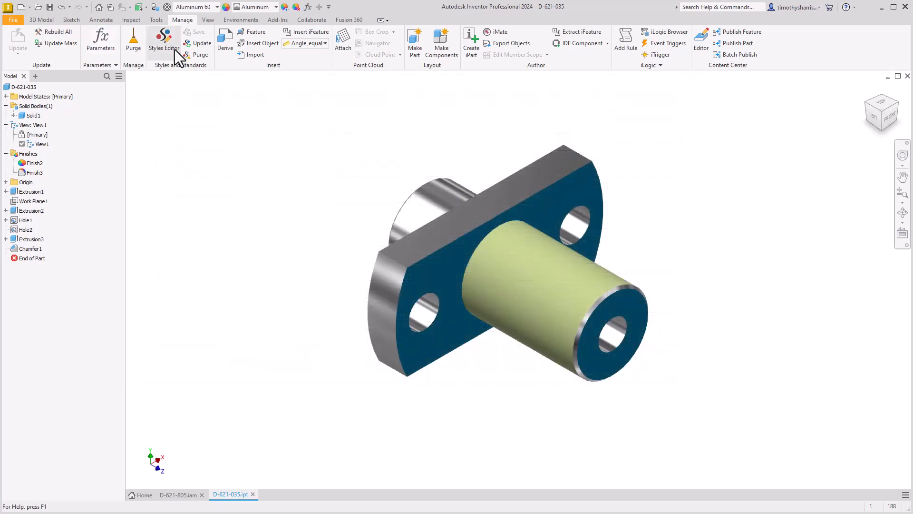
Start a heat treatment Finish on the rear cylindrical face and review the available processes, keeping Carburize .040 - .030
click(42, 20)
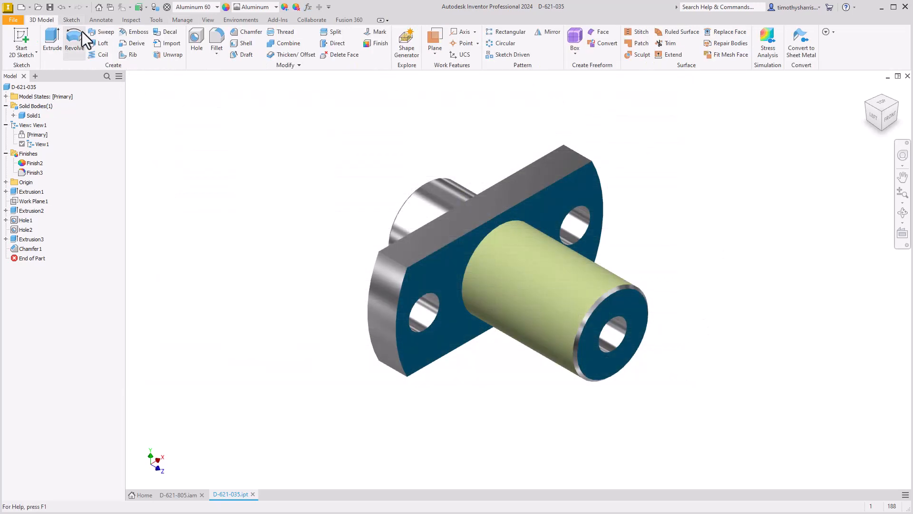
click(376, 41)
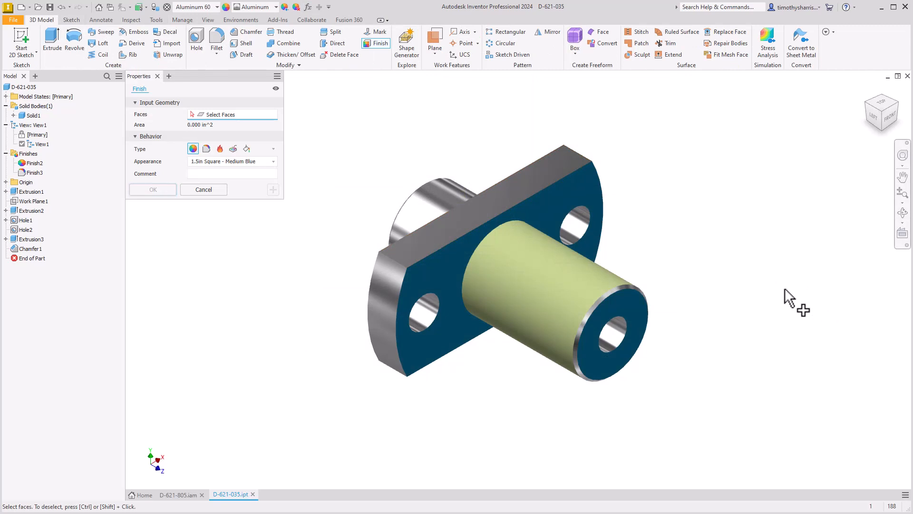
click(404, 222)
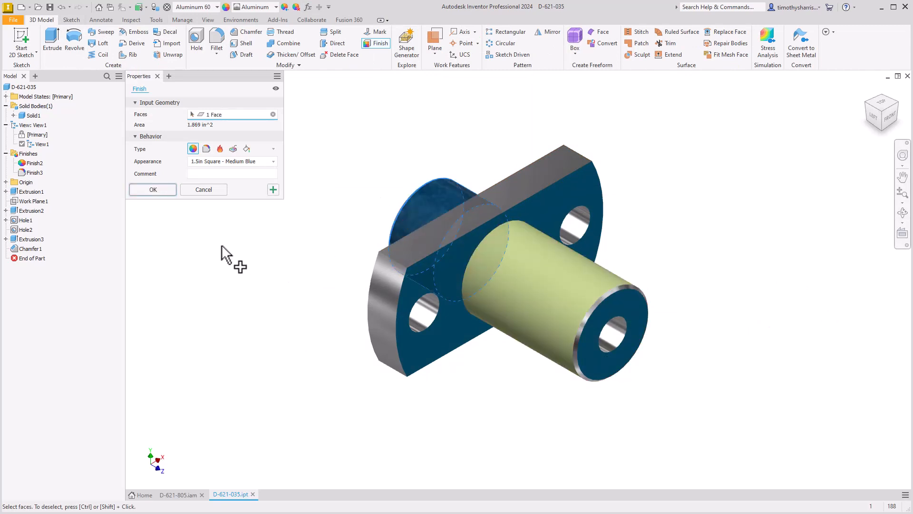
click(219, 149)
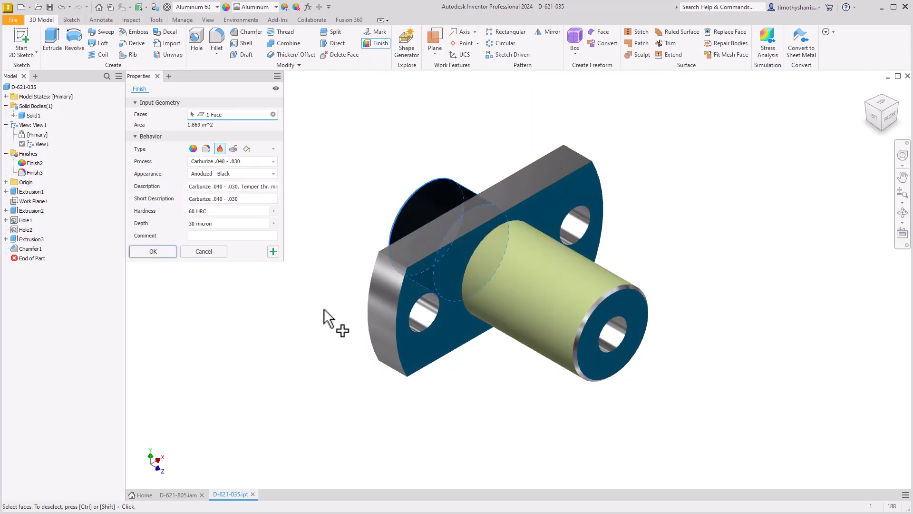
click(273, 161)
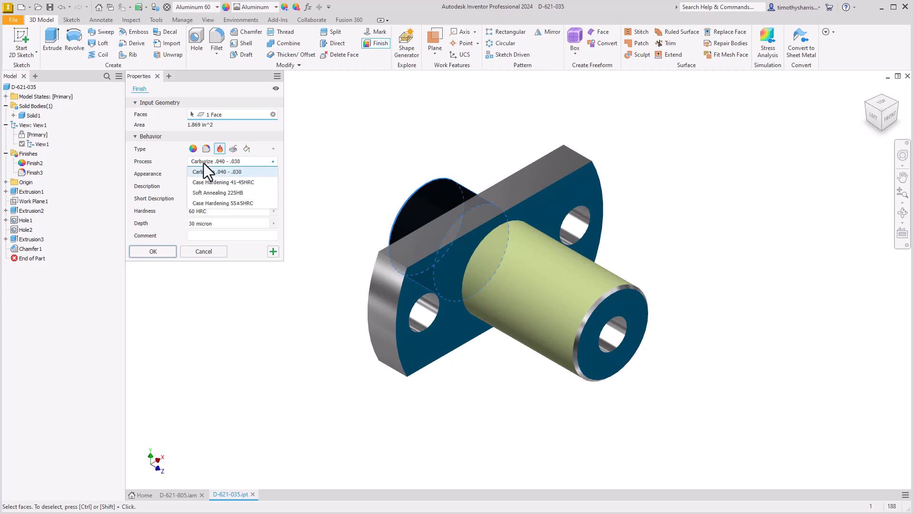
click(175, 164)
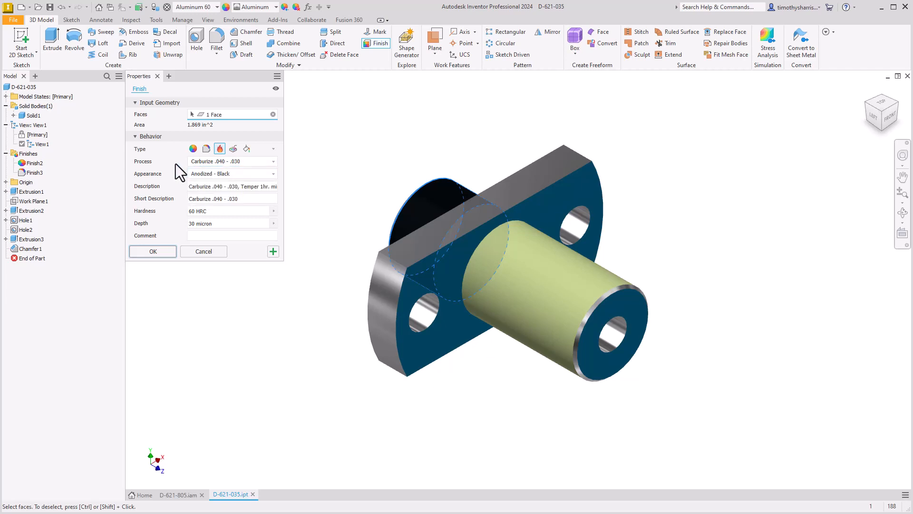
Compare the heat treatment finish's appearance choices with the document appearance list, keeping Anodized - Black
click(244, 174)
scroll(235, 247, down, 10)
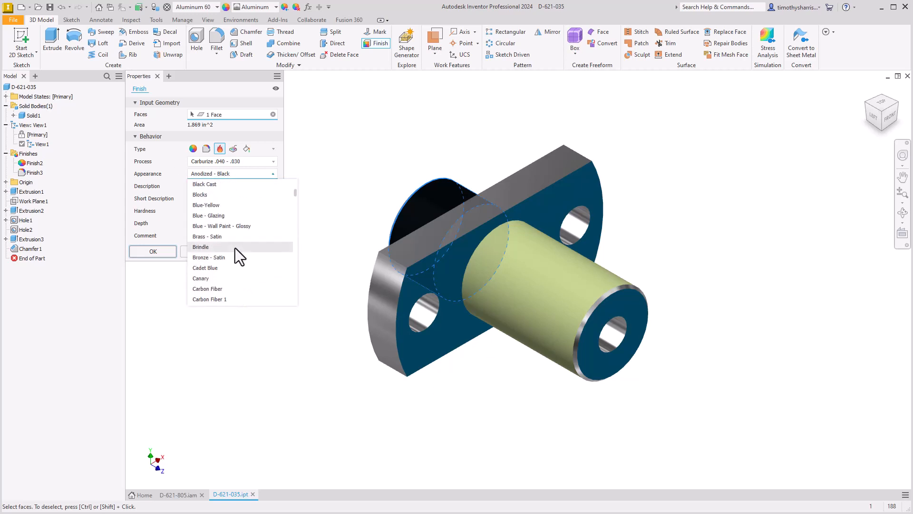
scroll(235, 249, up, 15)
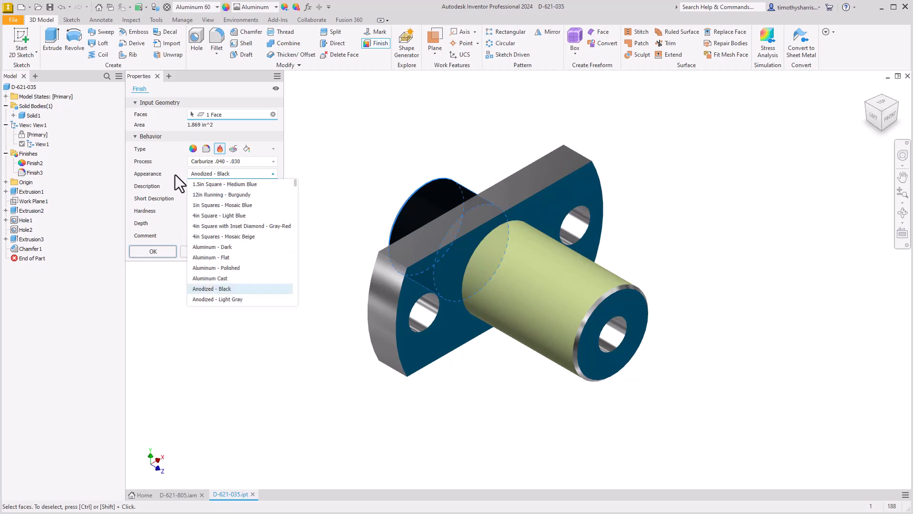
click(224, 175)
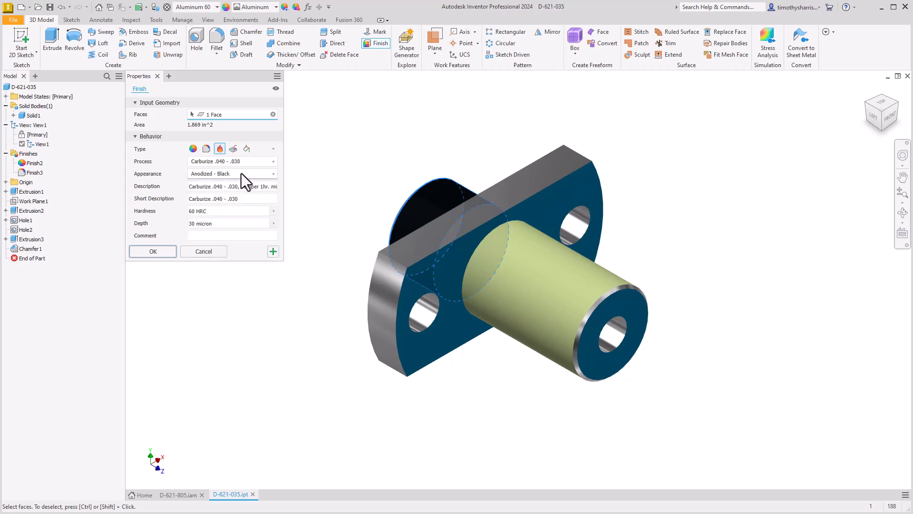
click(268, 8)
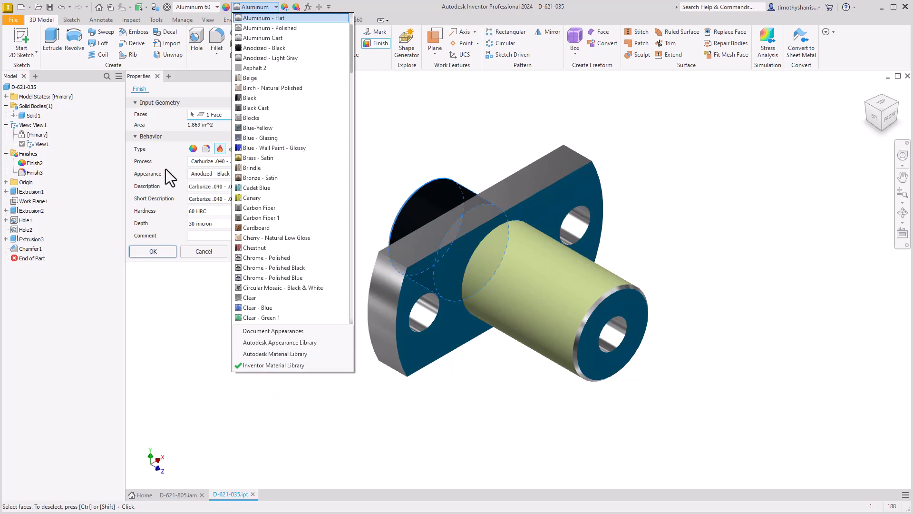
click(228, 174)
click(228, 174)
scroll(227, 283, down, 1)
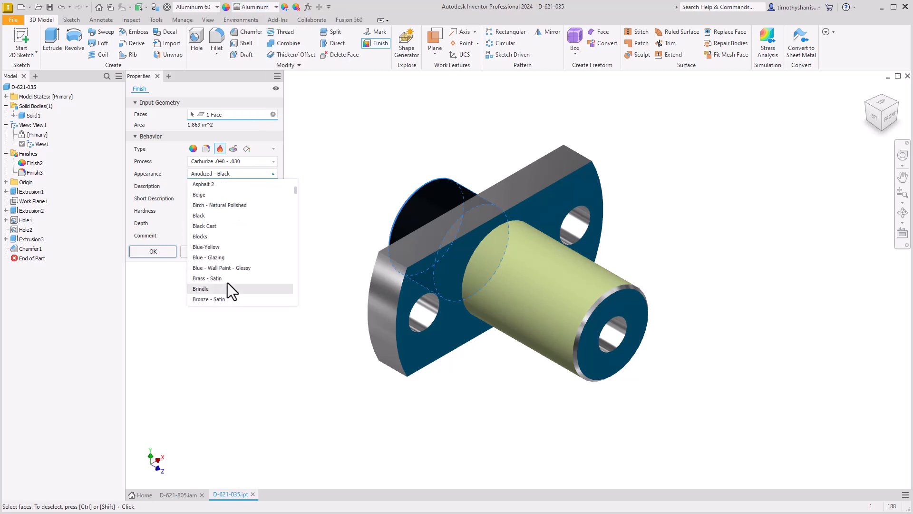
click(257, 4)
click(257, 5)
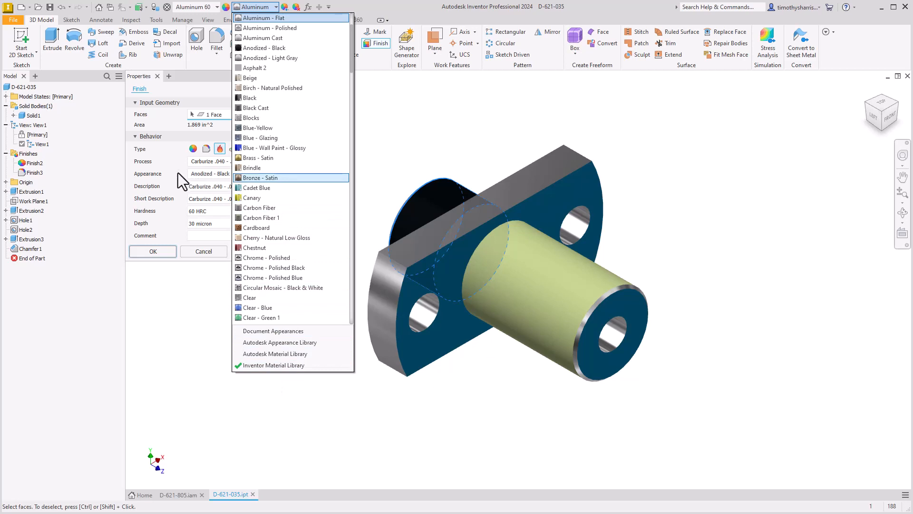
click(234, 174)
click(235, 174)
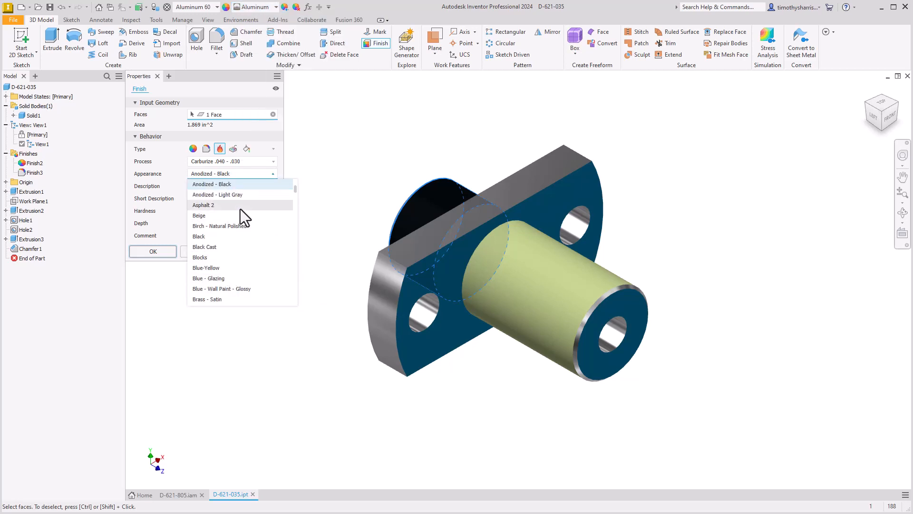
click(176, 178)
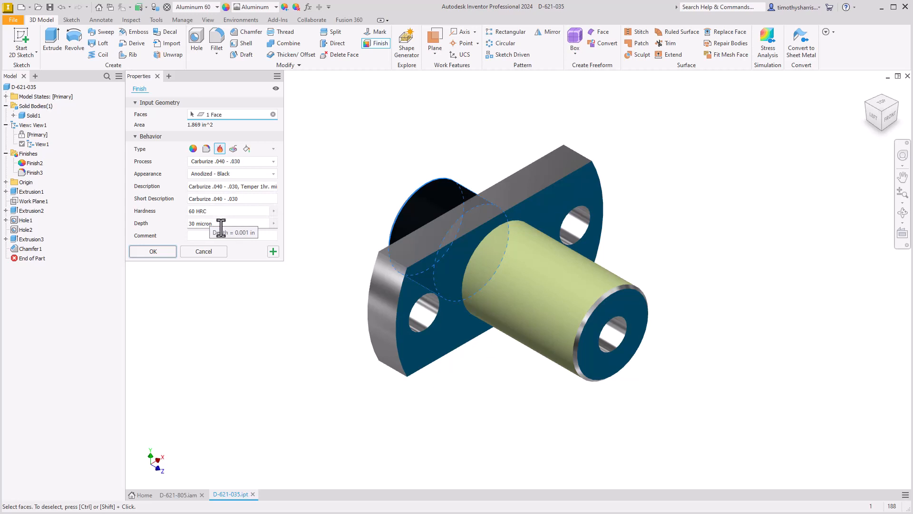
Review the hardness and depth options of the Carburize heat treatment
click(274, 211)
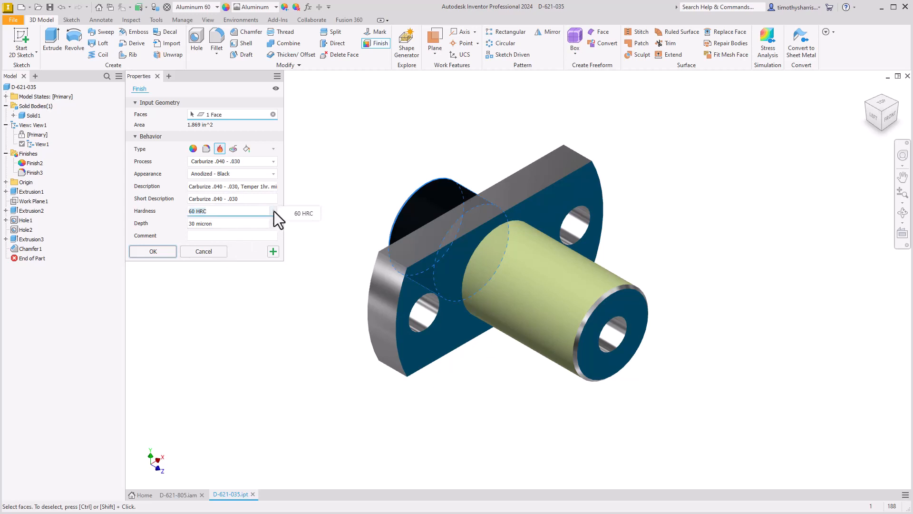
click(274, 224)
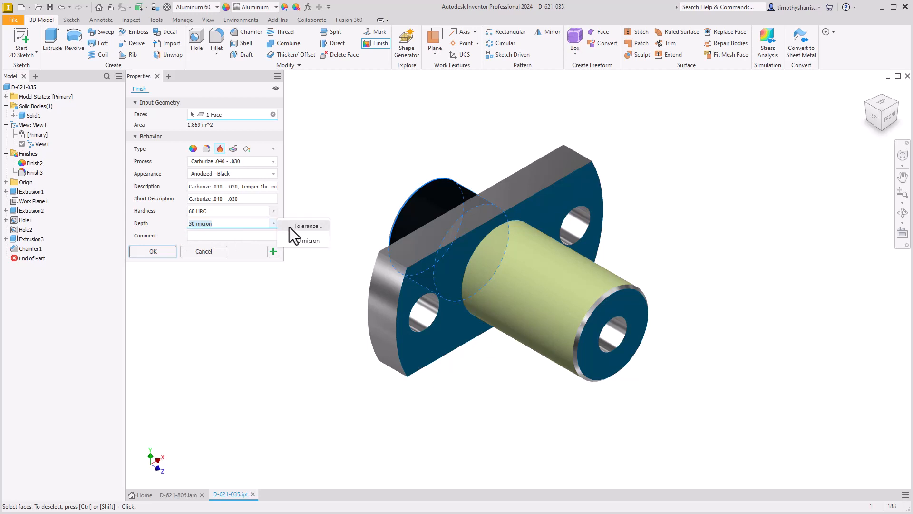
click(247, 138)
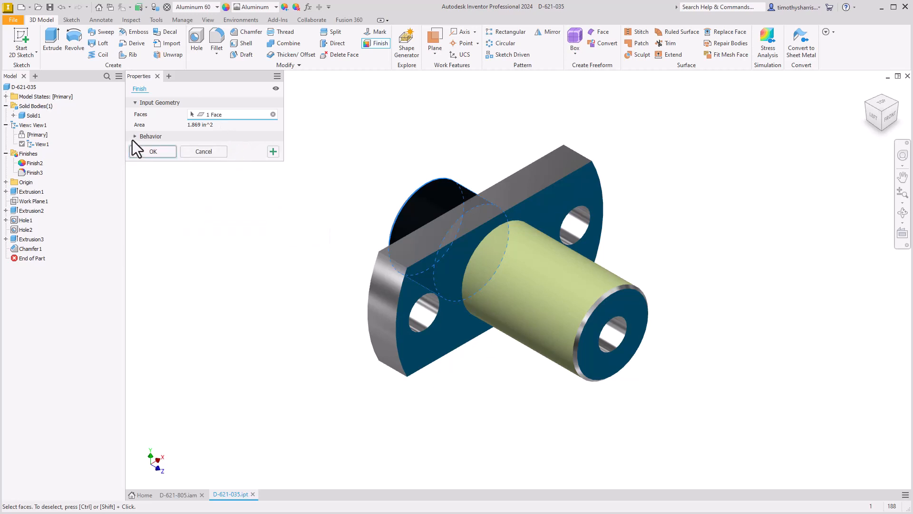
click(135, 136)
Switch the finish type to Surface Texture, pick the Polishing process and review its appearance choices
click(232, 149)
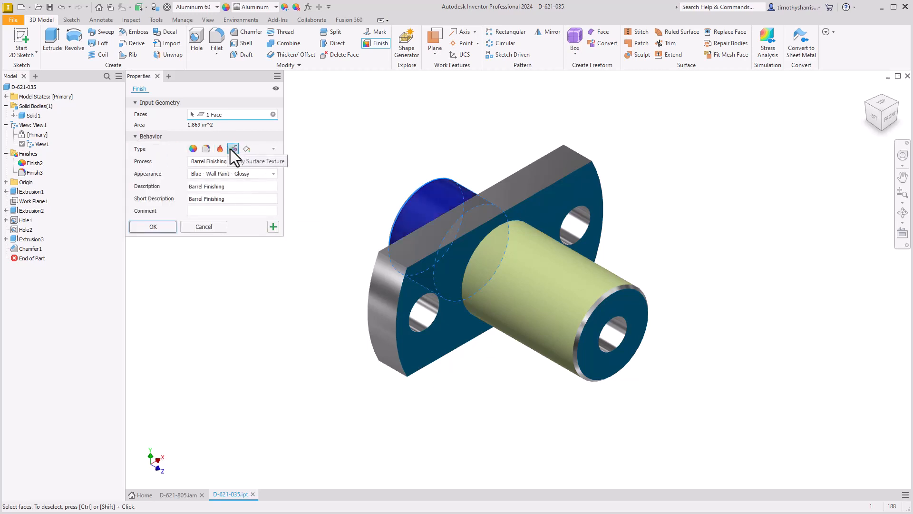
click(273, 162)
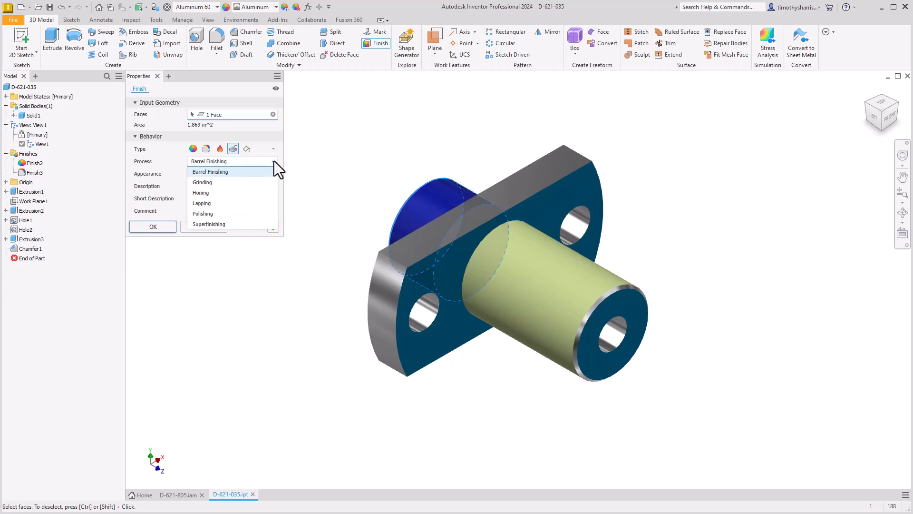
click(218, 214)
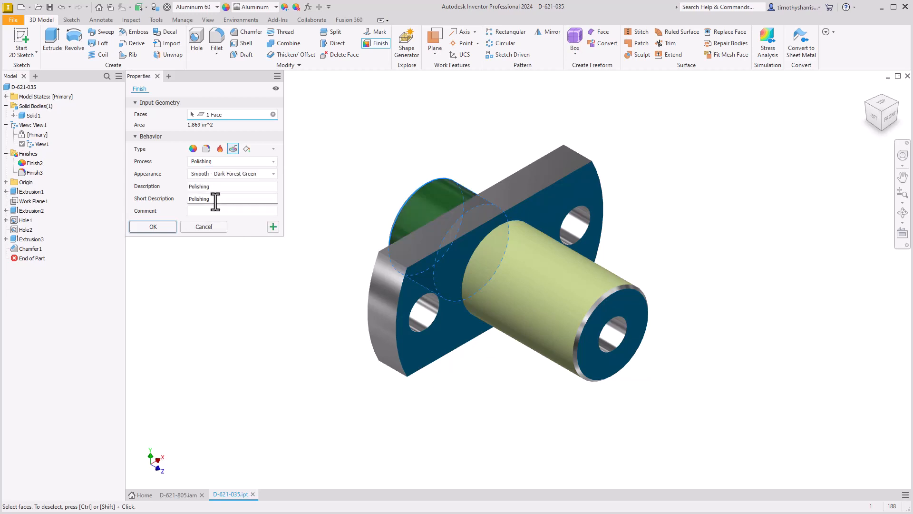
click(253, 173)
click(253, 174)
Create a paint finish on the rear cylindrical face with Prime/Paint RAL 3018, Red appearance and 50 micron thickness, reviewing the process and thickness options
click(247, 149)
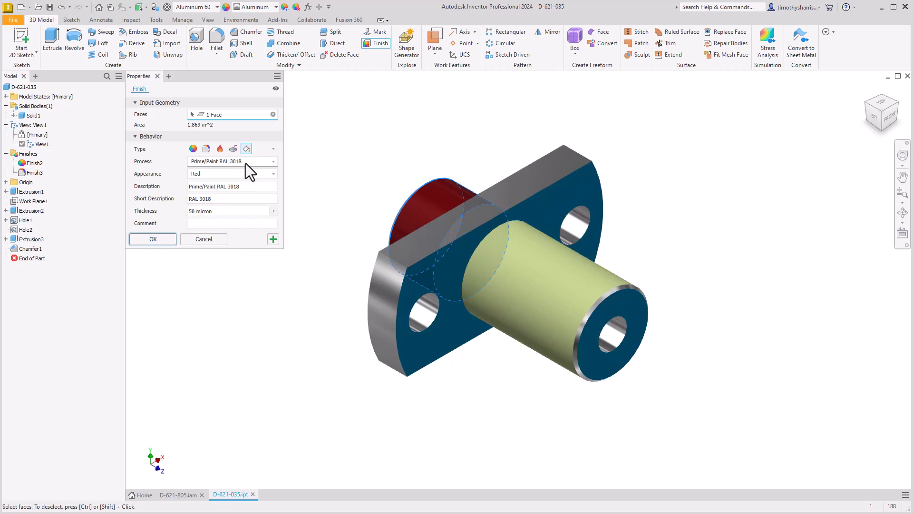
click(245, 164)
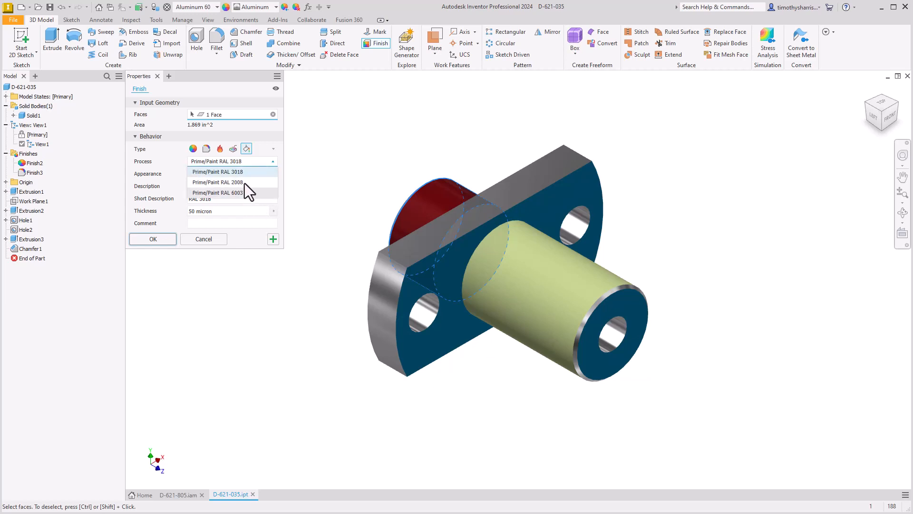
click(174, 161)
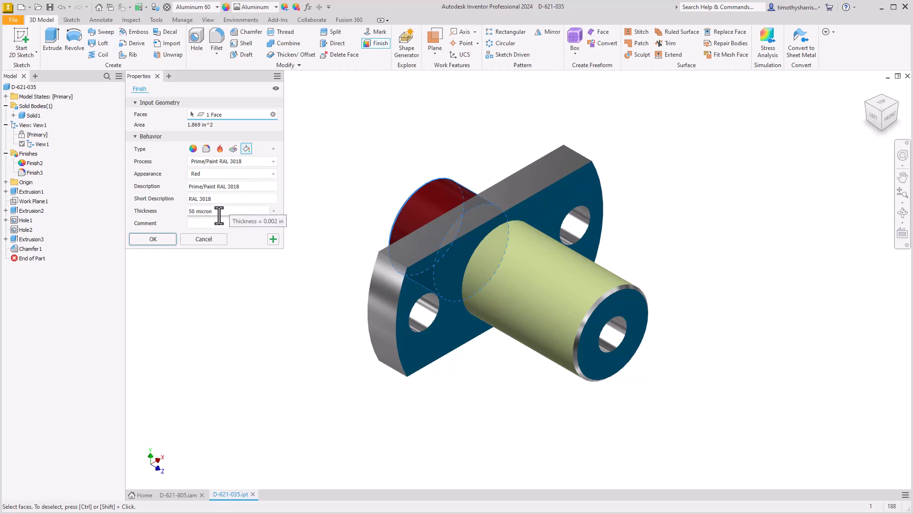
click(271, 211)
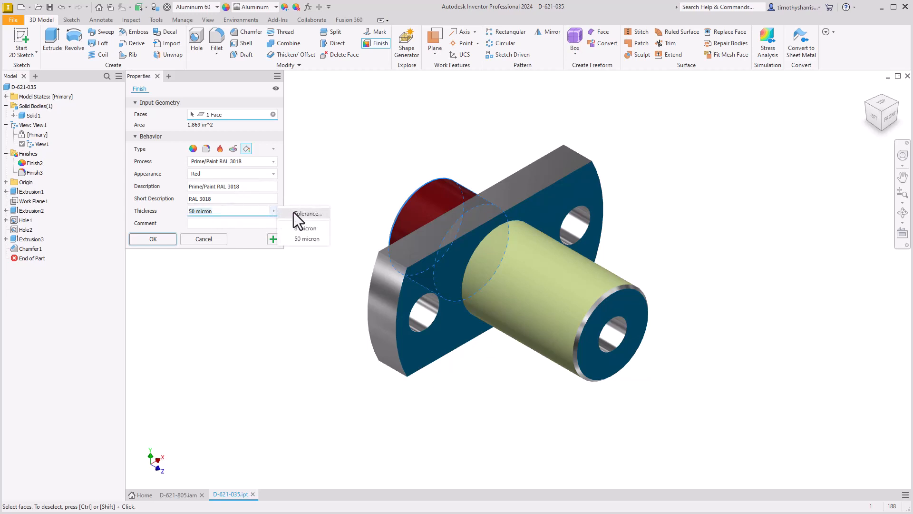
click(219, 224)
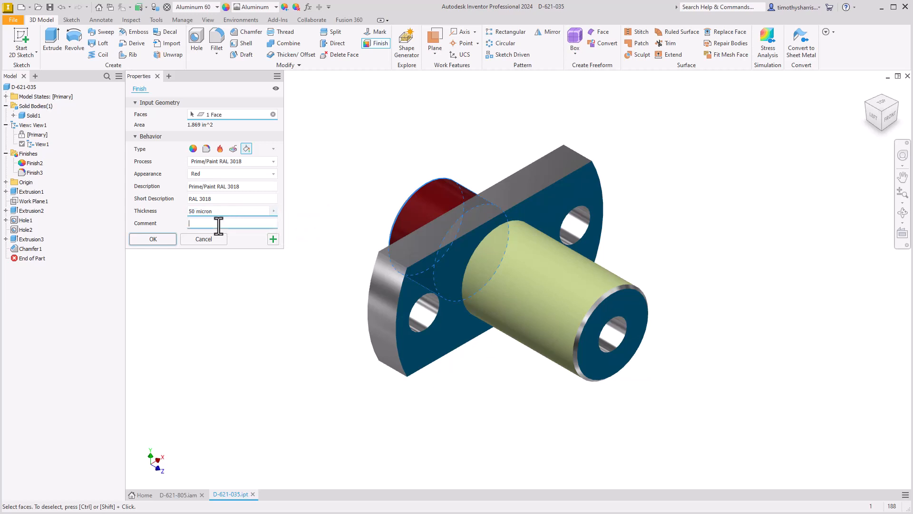
click(165, 241)
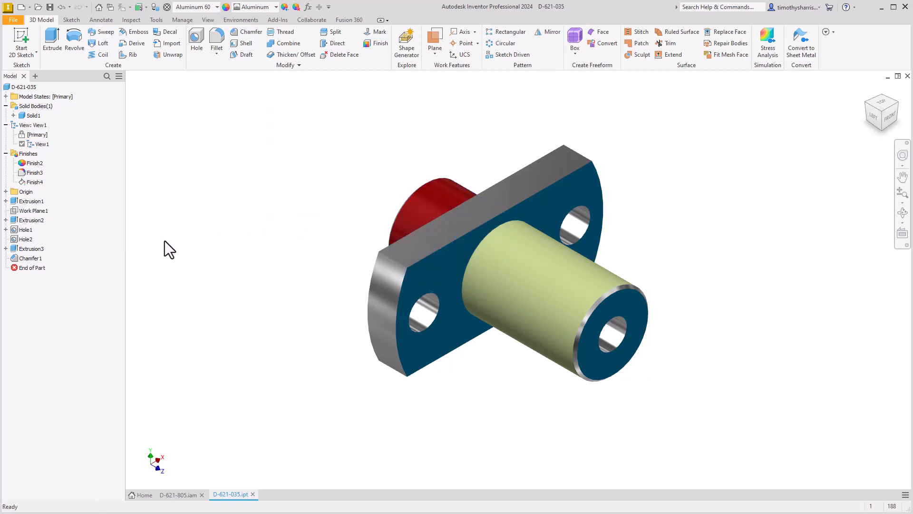
Open the zinc coating finish Finish3 for editing, view its settings and accept them as they are
right_click(33, 173)
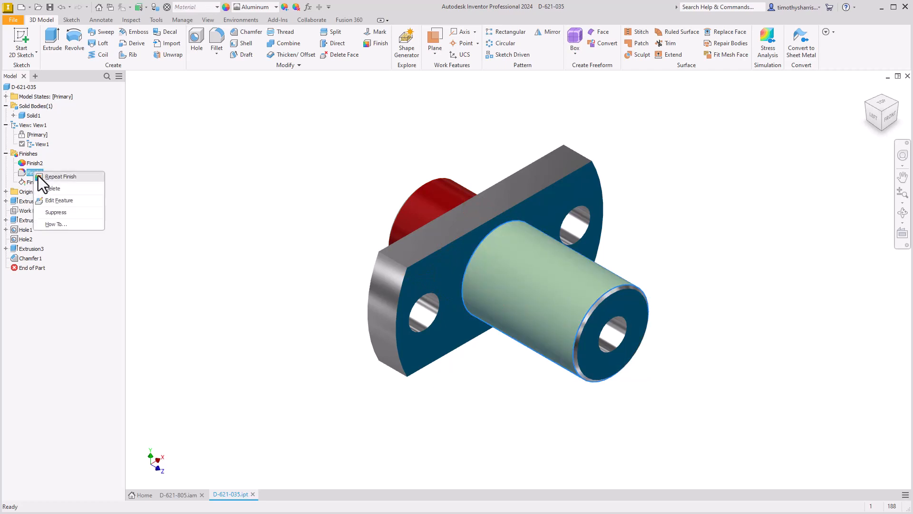
click(52, 212)
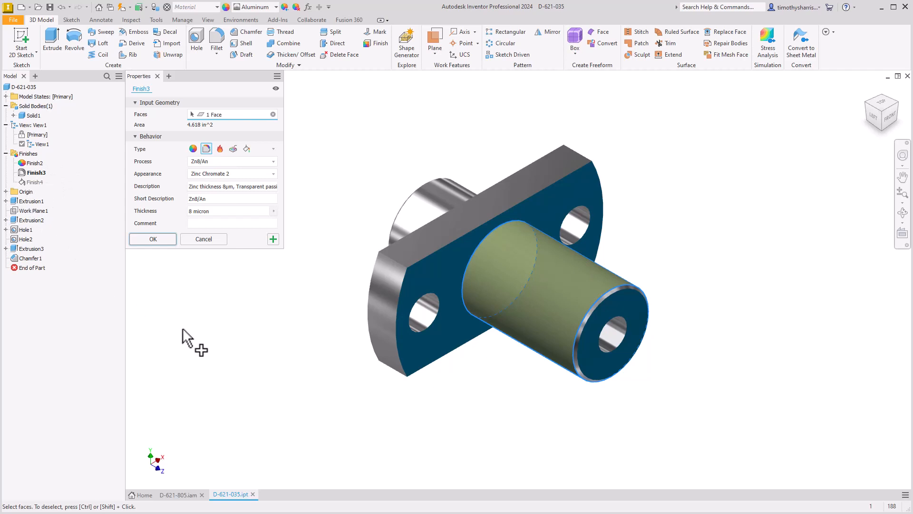
click(161, 241)
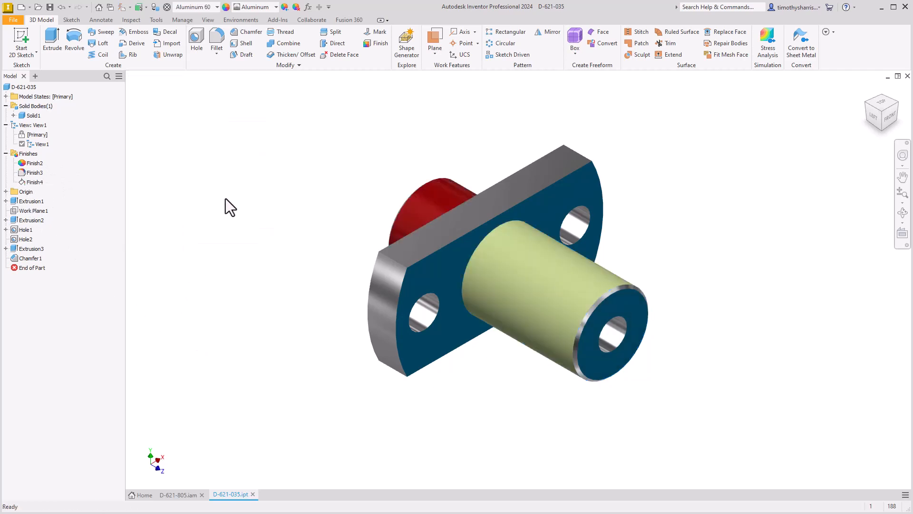
Try to clear the appearance overrides from the part
click(296, 7)
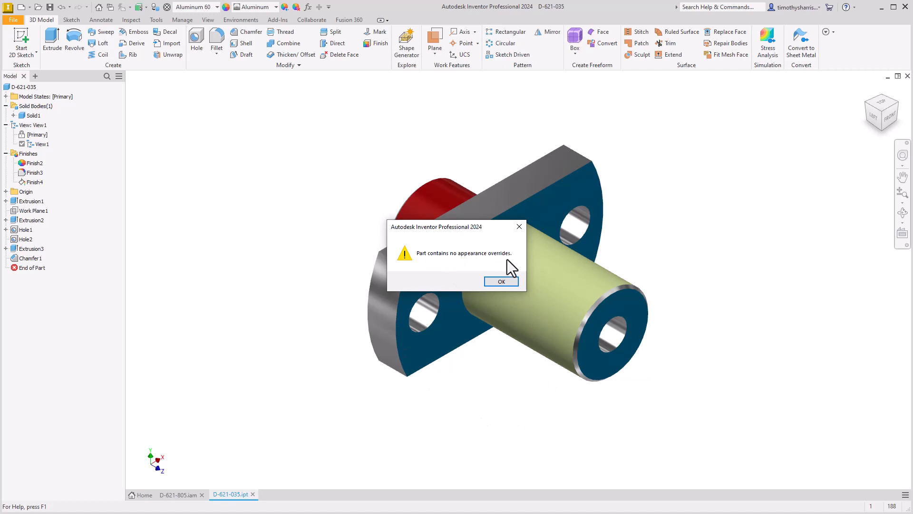
click(503, 281)
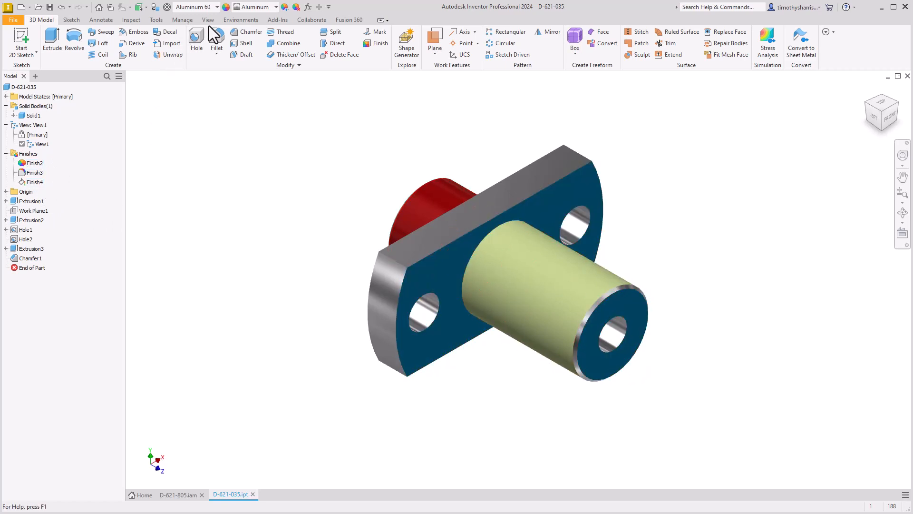
Open the Parameters table, examine the finish parameters from Finish2_Area through Finish4_Thickness, and close the table
click(155, 20)
click(175, 20)
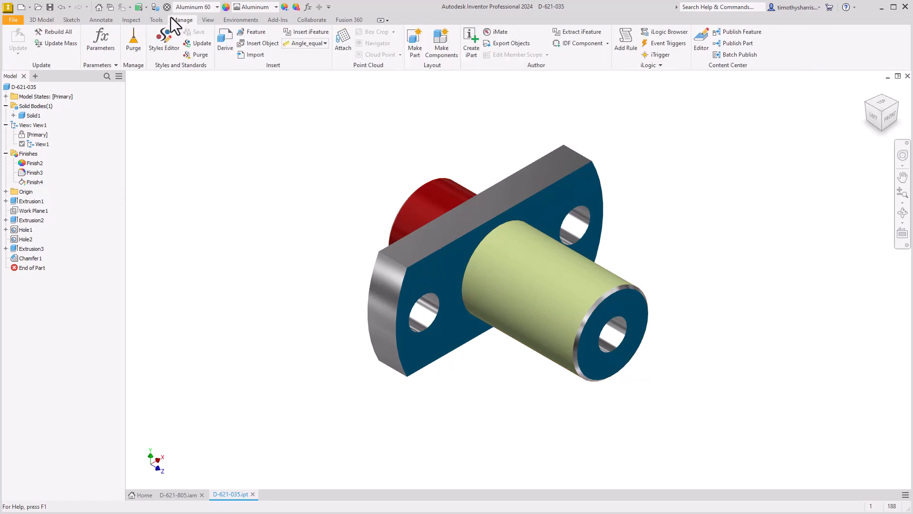
click(99, 42)
scroll(313, 324, down, 4)
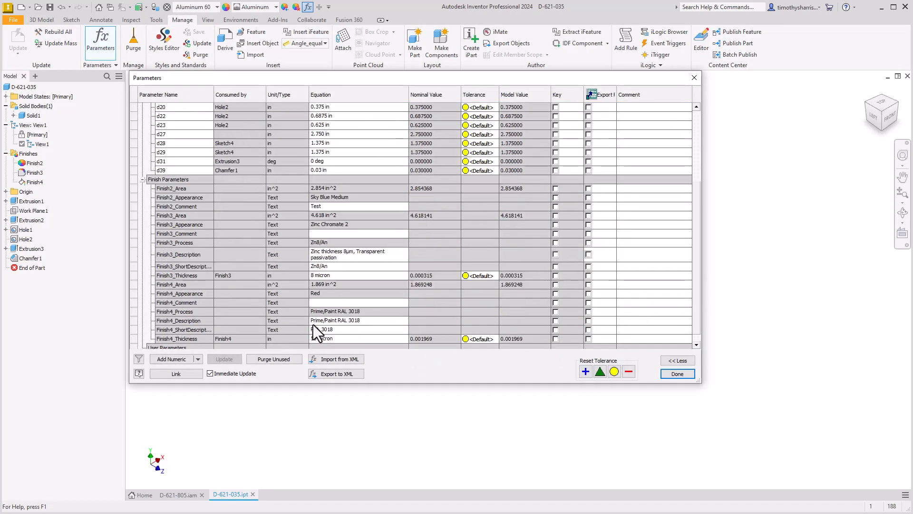
click(190, 181)
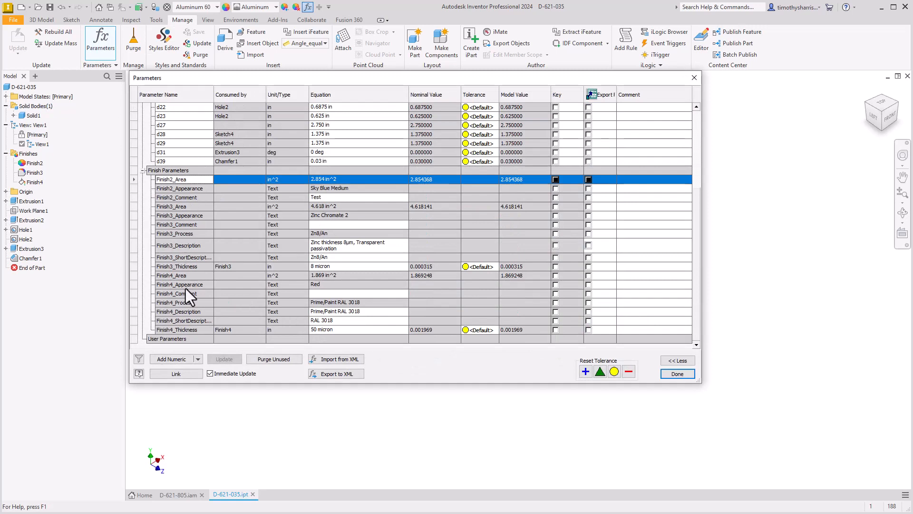
click(190, 328)
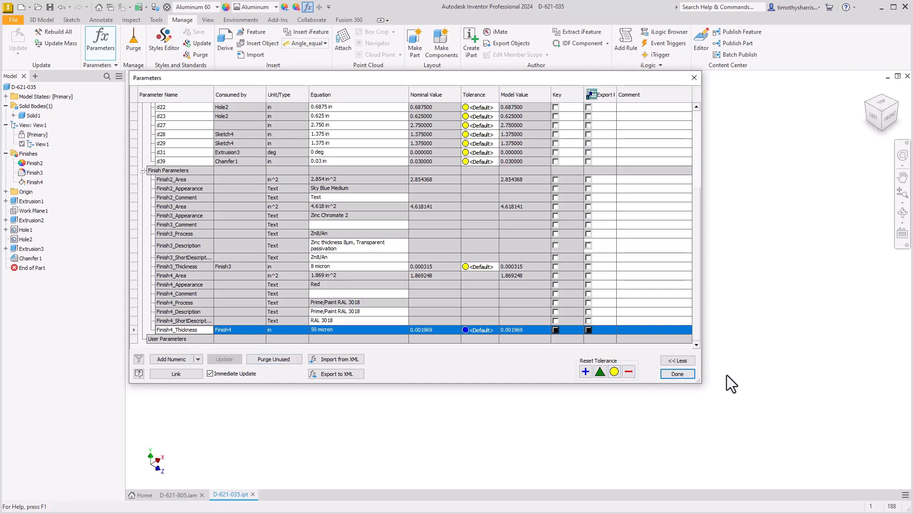
click(678, 374)
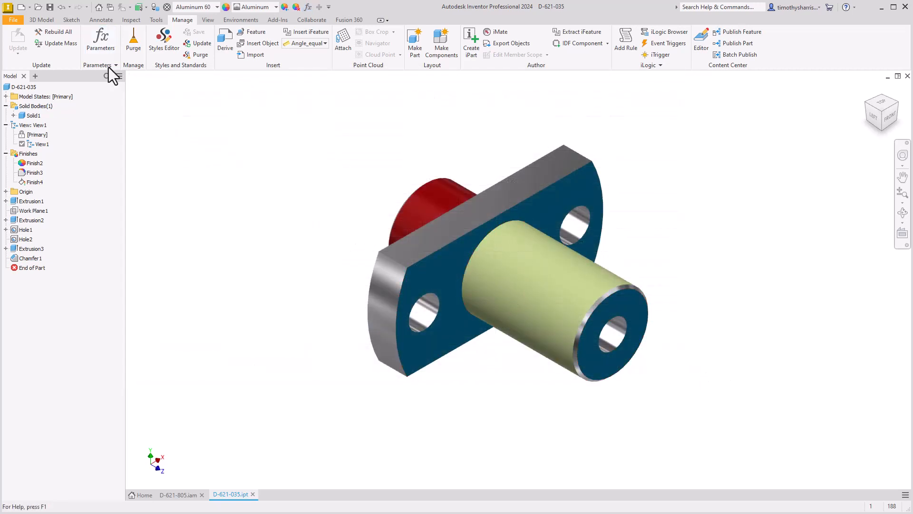
click(43, 19)
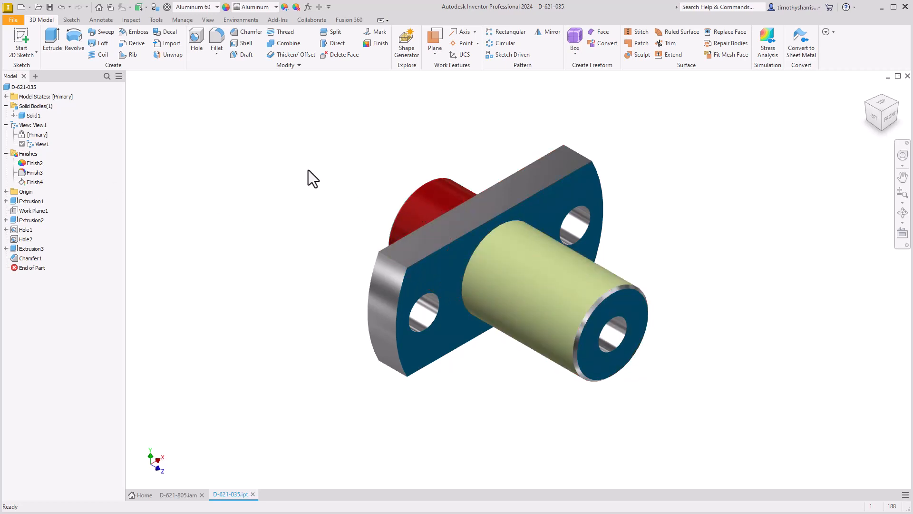
click(375, 42)
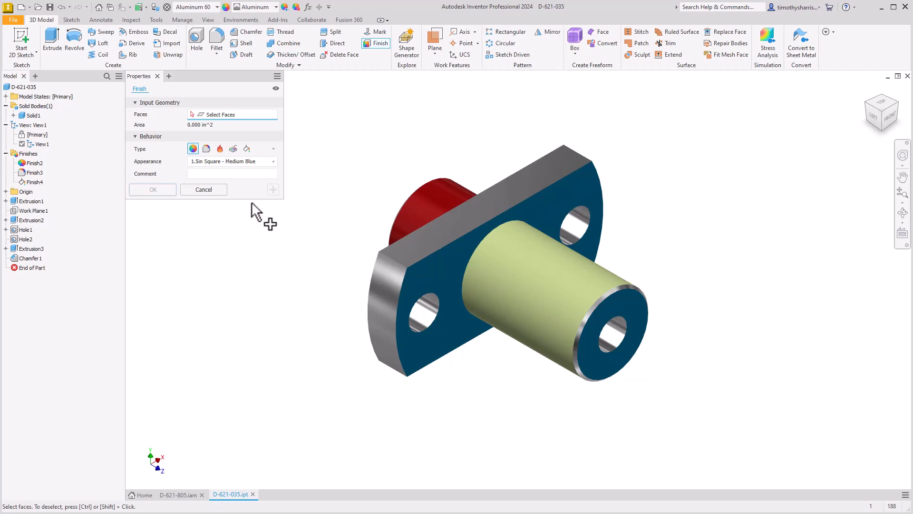
click(203, 190)
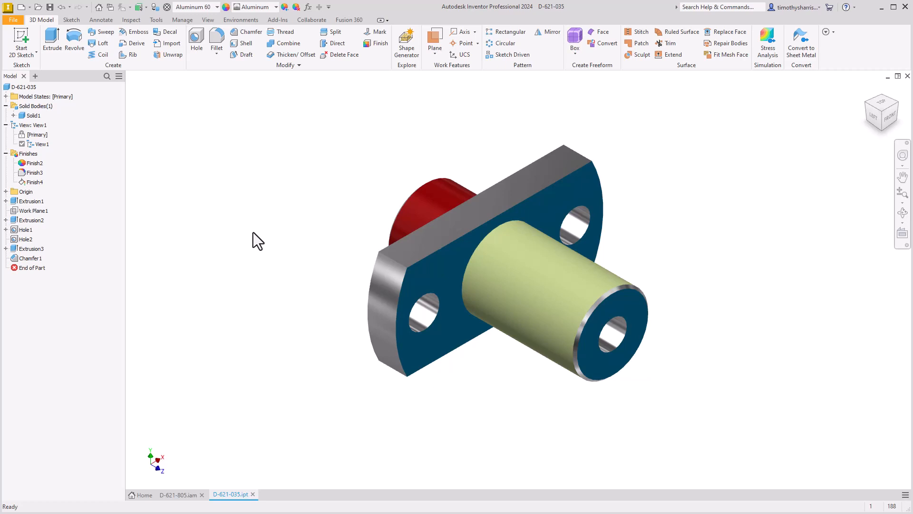
Switch to the PowerPoint slide show and advance to the Take a Course slide
key(alt+Tab)
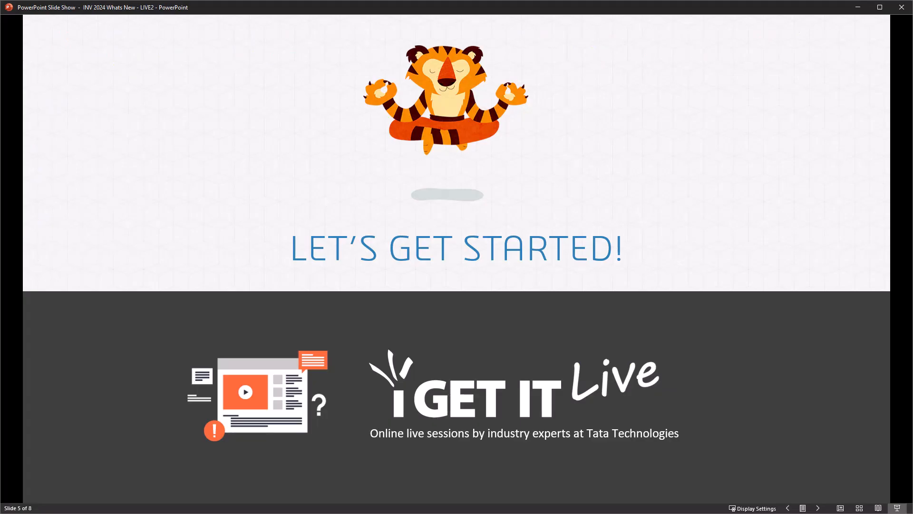
click(490, 366)
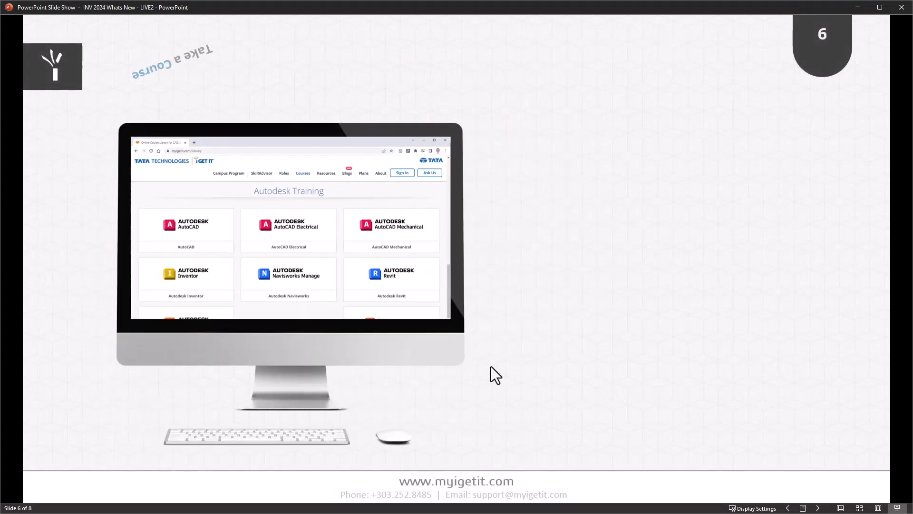